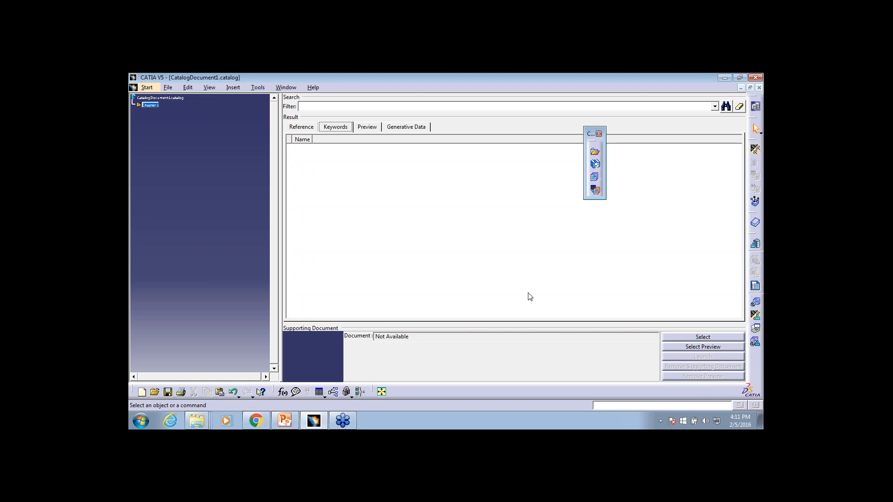
Enlarge the catalog tree and place the floating chapter toolbar beside it
middle_click_drag(244, 257, 229, 232, "ctrl")
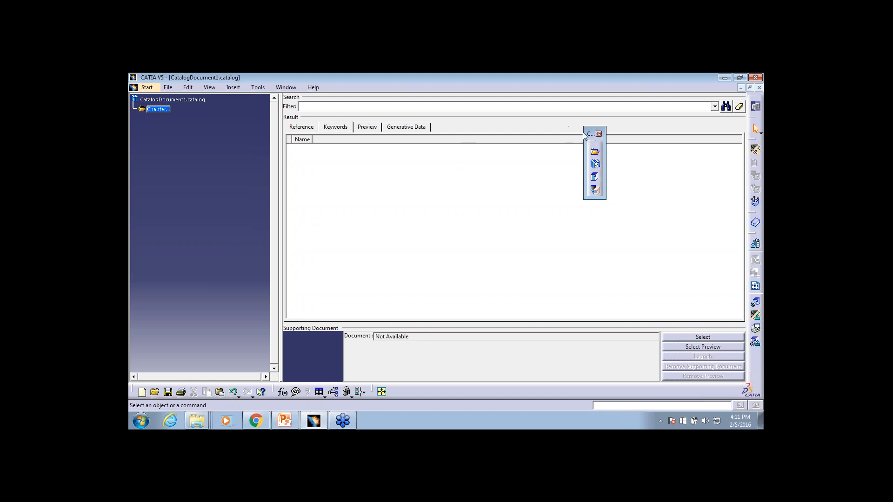
left_click_drag(586, 132, 243, 118)
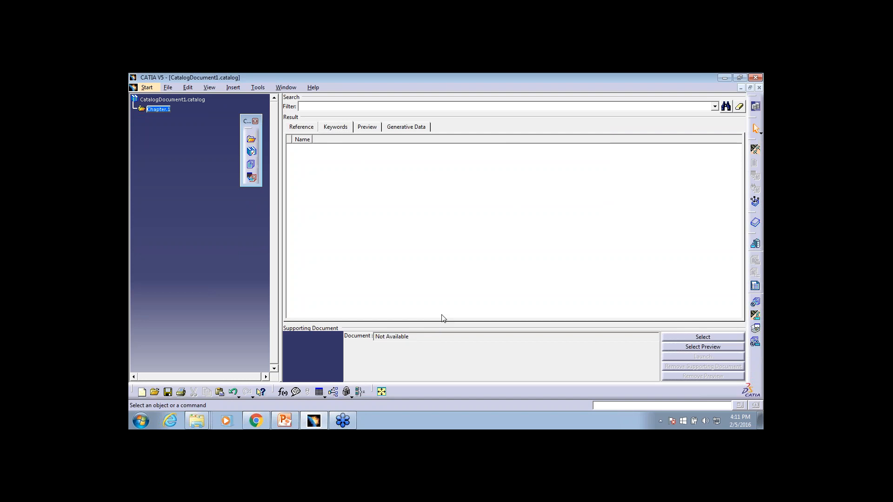
Minimize the open windows and create a folder named Today on the desktop
left_click(206, 424)
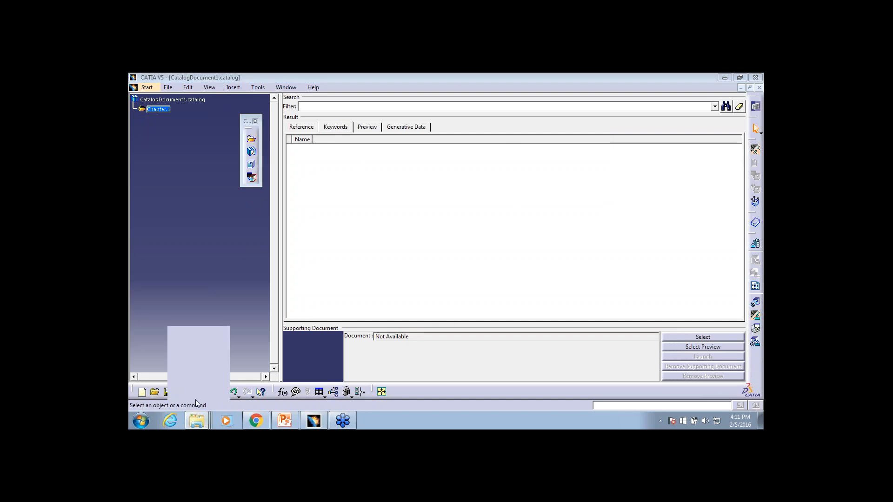
left_click(195, 400)
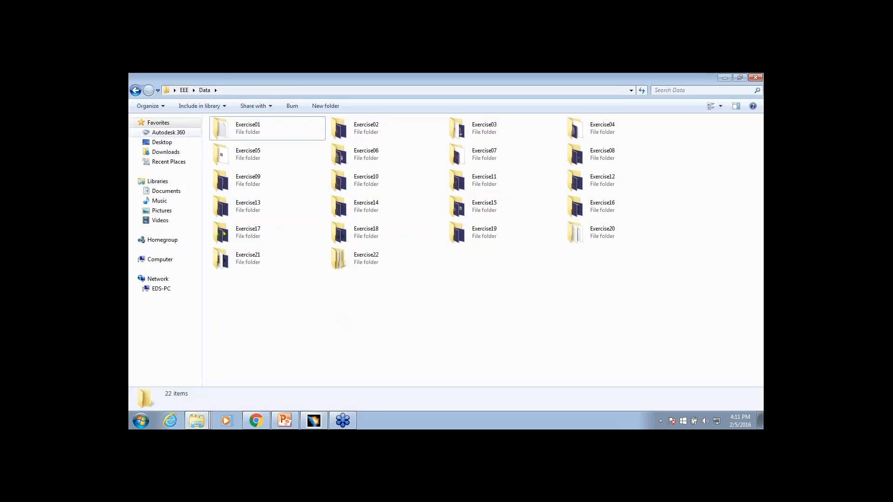
left_click(719, 77)
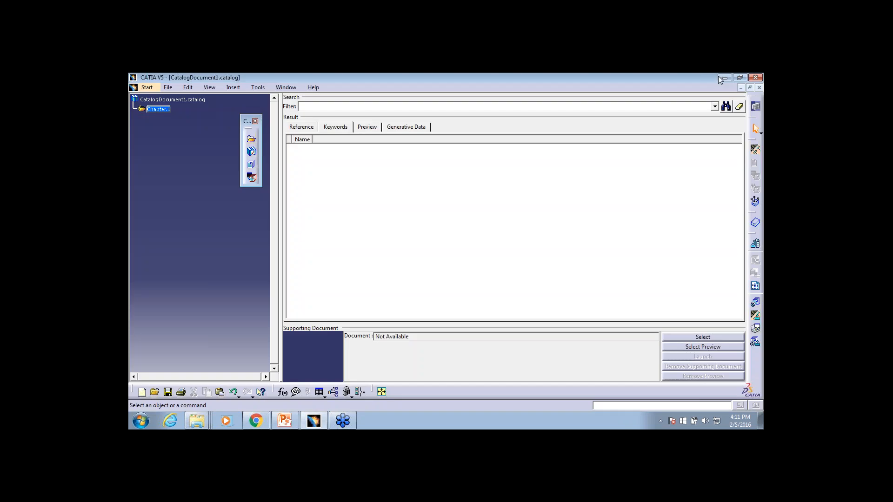
left_click(725, 78)
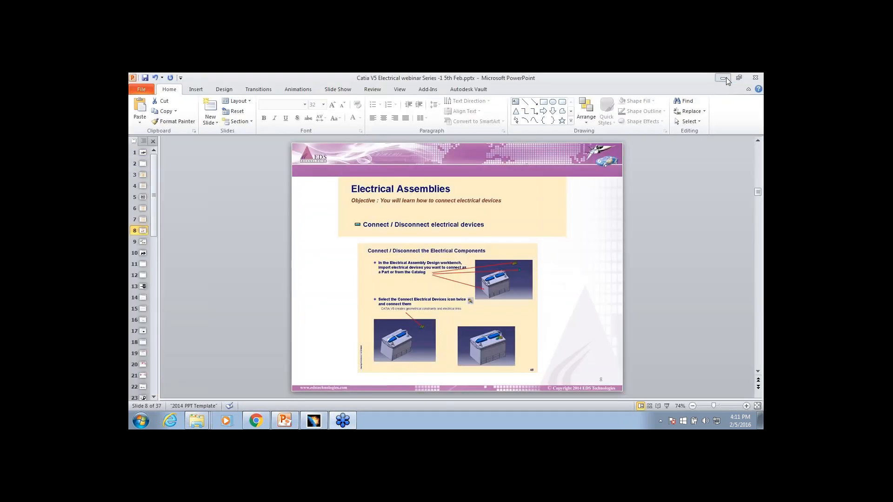
left_click(723, 79)
right_click(607, 112)
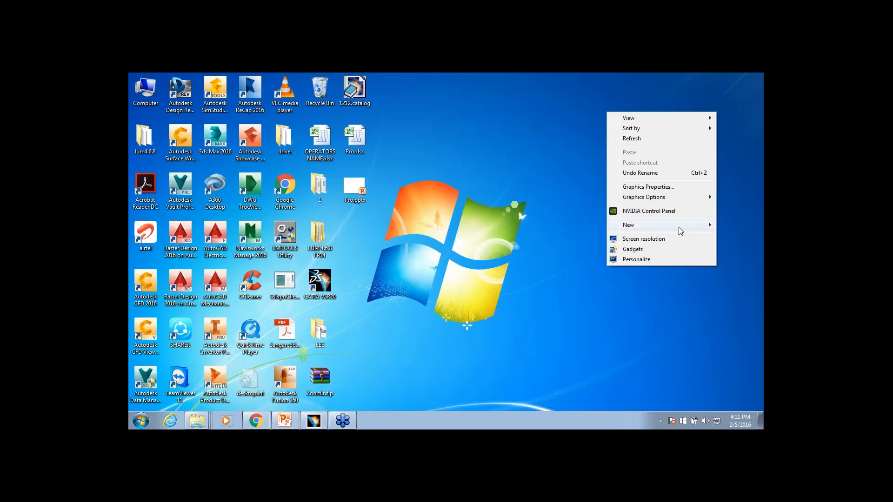
mouse_move(678, 227)
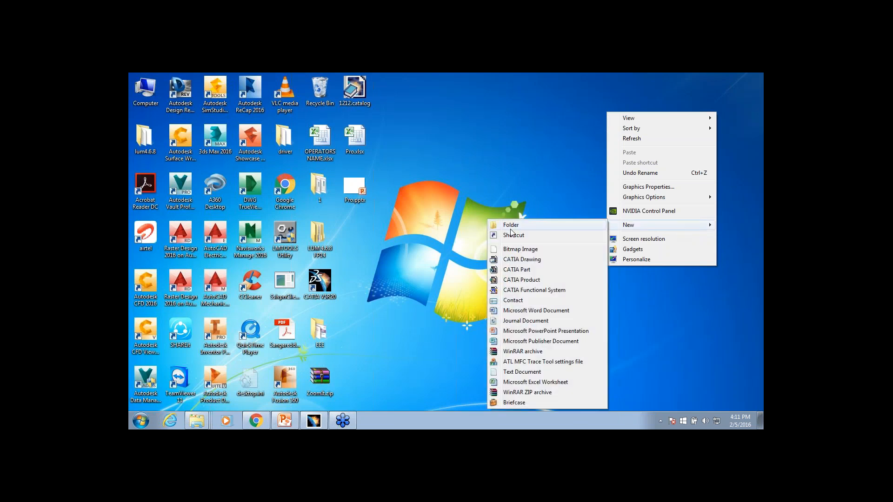
left_click(511, 227)
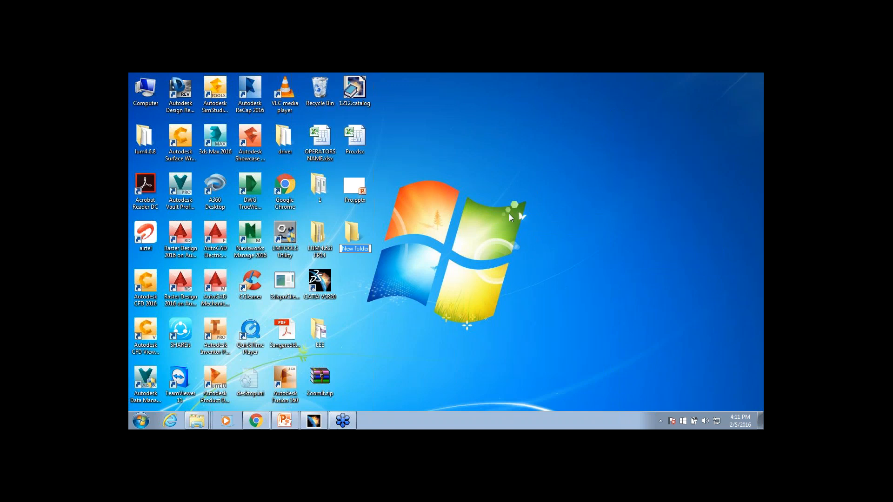
type("Today")
key("Return")
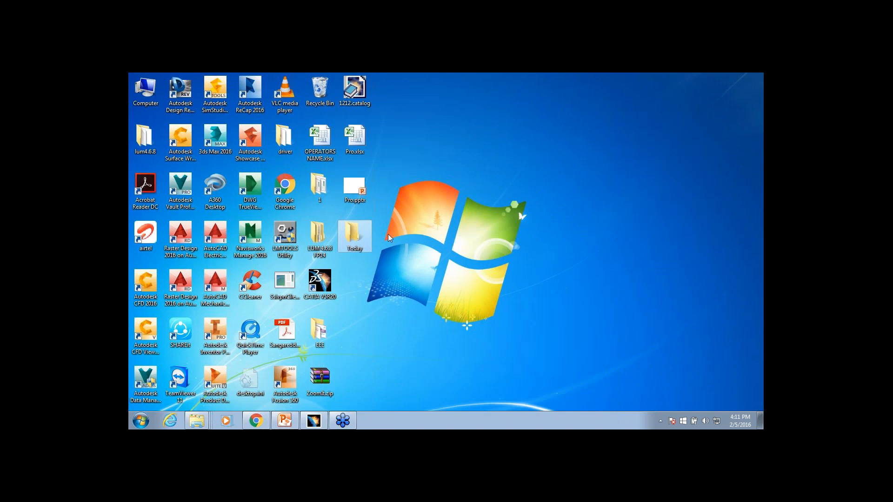
Open the Today folder and show its full path
double_click(367, 239)
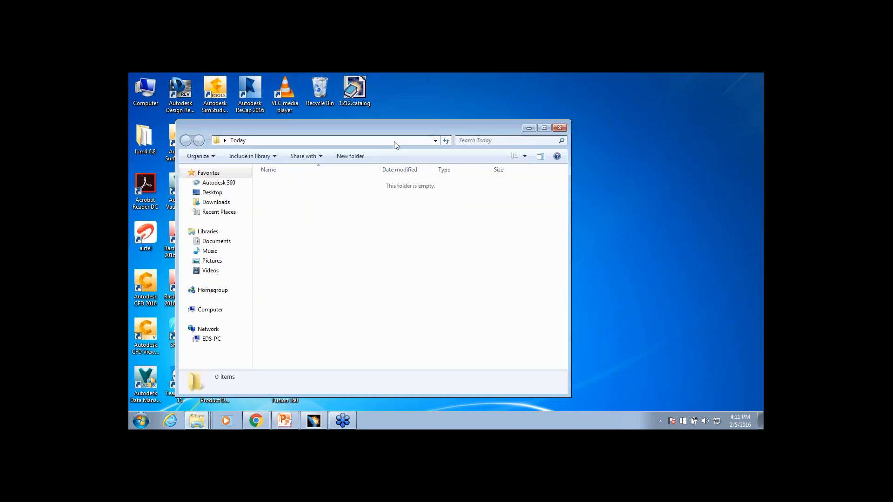
left_click(395, 143)
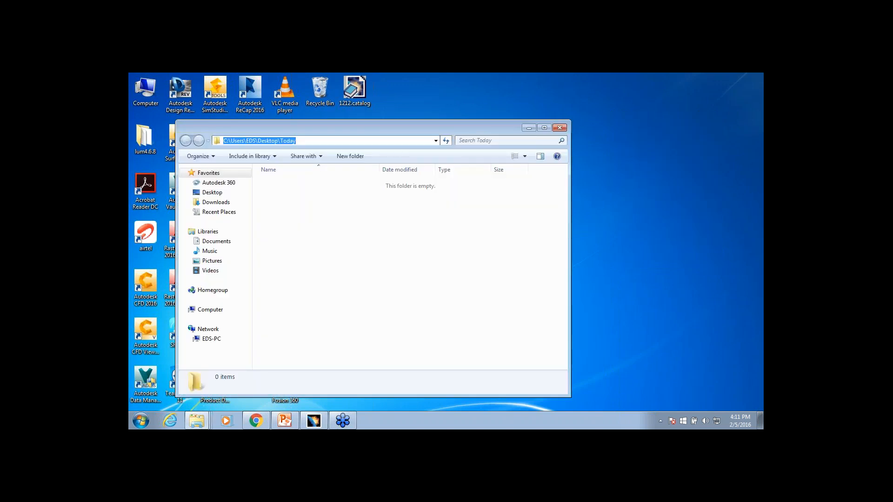
Switch back to CATIA and add a family of type Electrical named Connector under Chapter.1
left_click(314, 420)
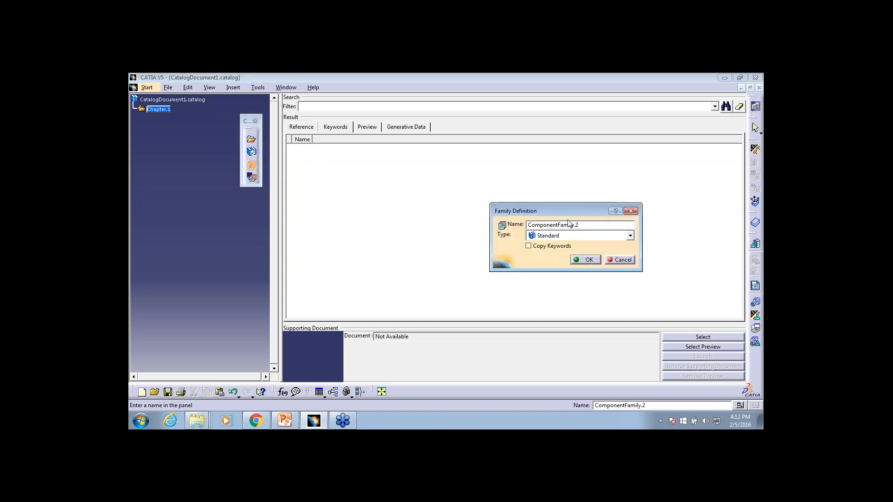
left_click_drag(568, 211, 560, 188)
left_click(579, 214)
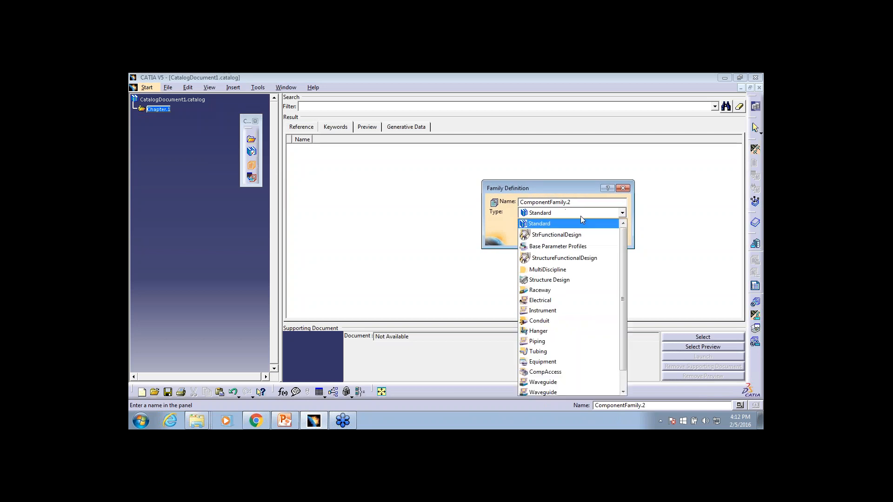
left_click(556, 300)
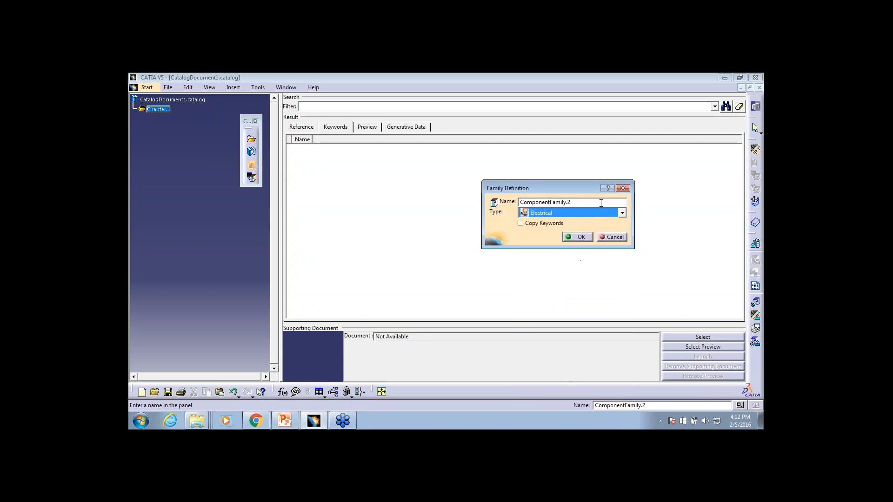
left_click_drag(600, 203, 411, 189)
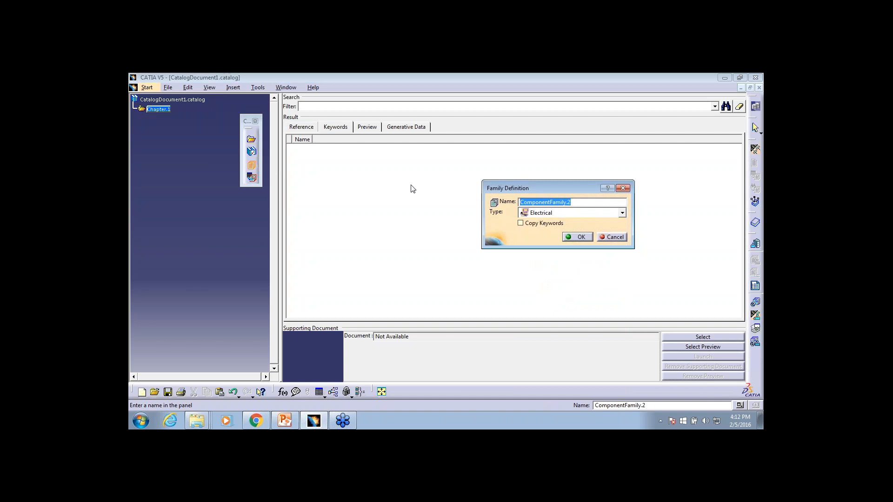
type("Connector")
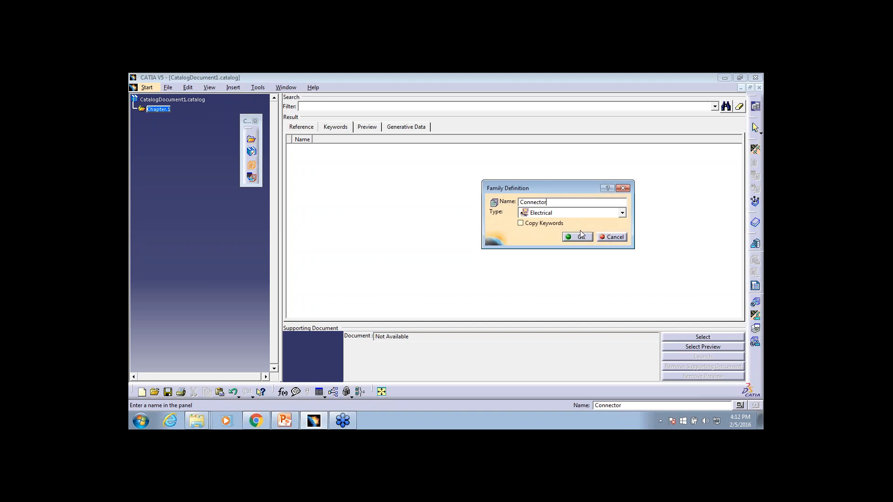
left_click(581, 238)
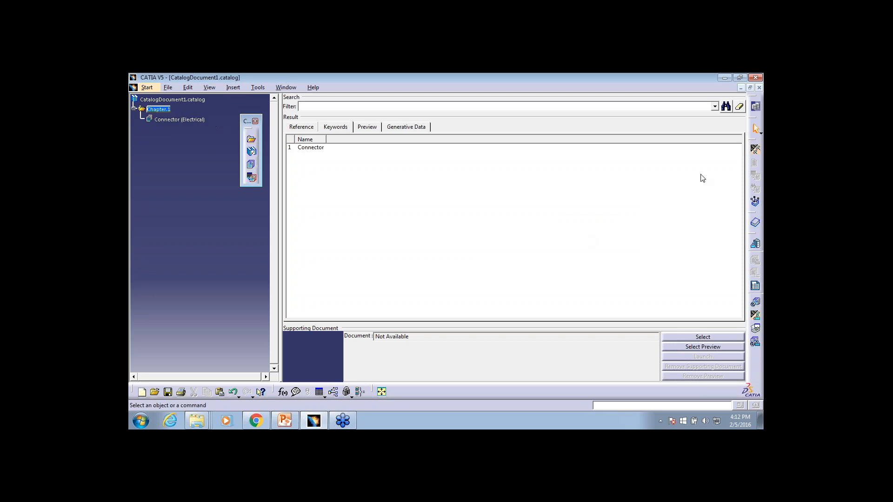
Add a second family of type Electrical named Equipment under Chapter.1
left_click(251, 165)
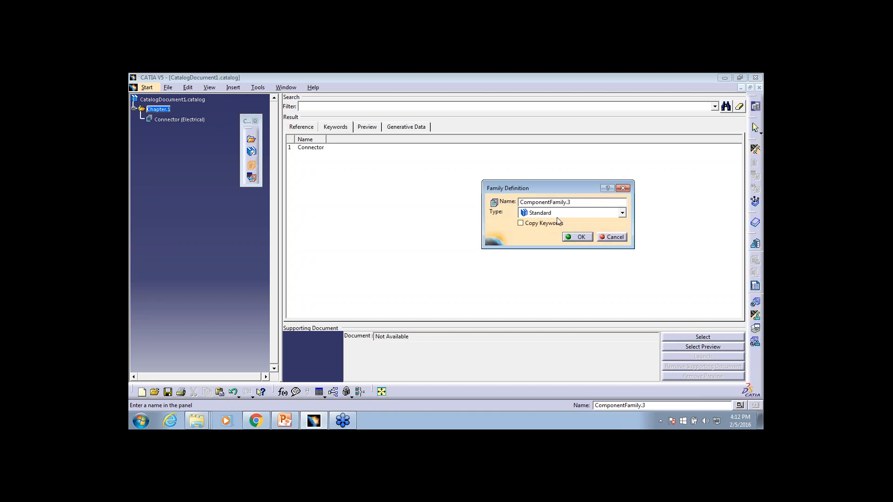
left_click(560, 213)
left_click(554, 300)
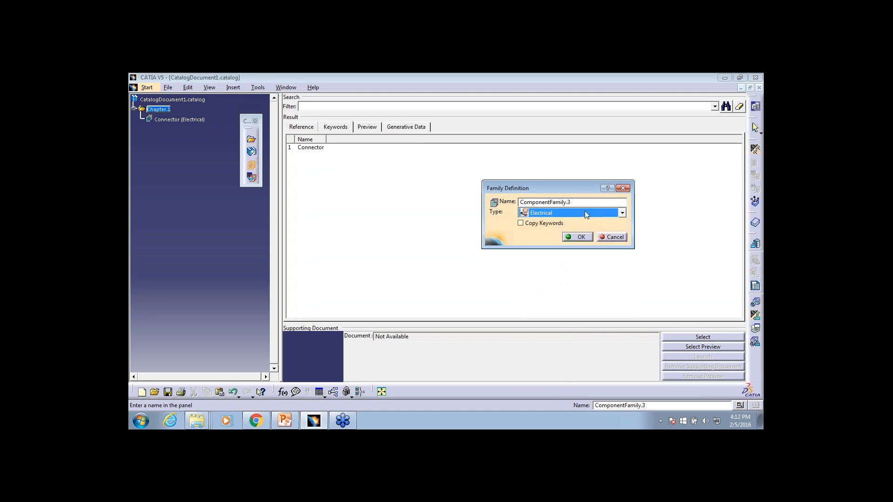
left_click_drag(589, 202, 442, 190)
type("Equi")
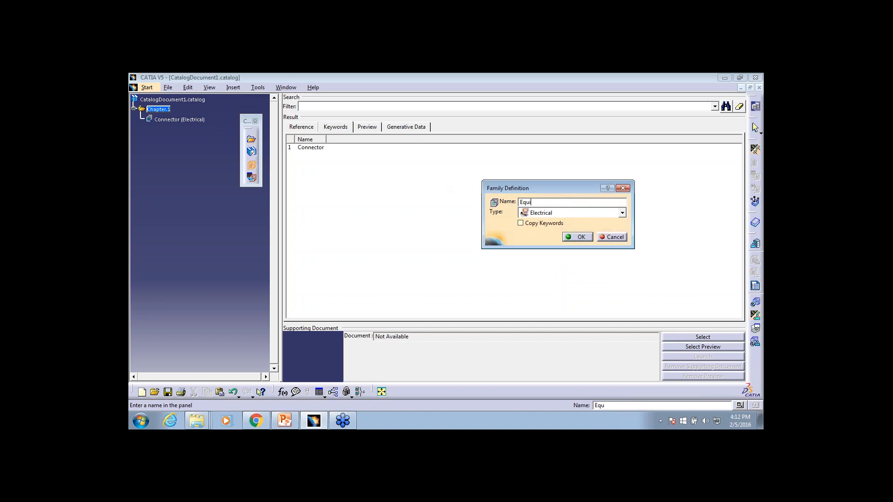
type("pment")
key("Return")
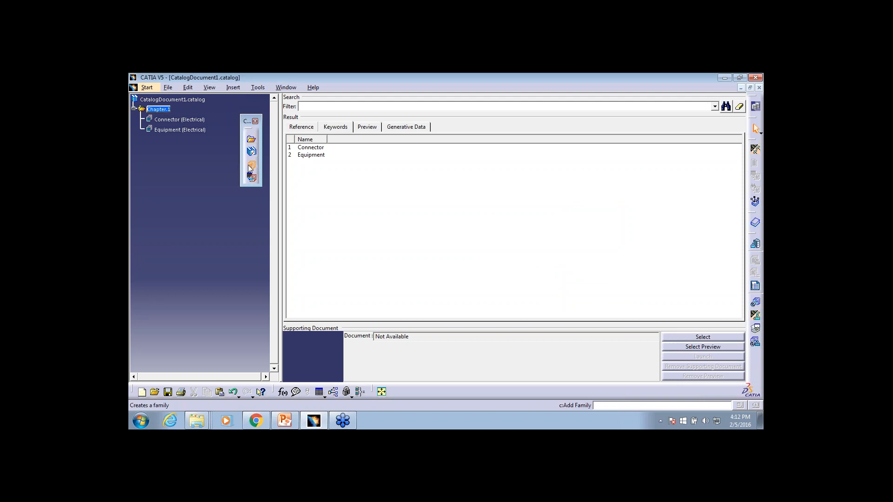
Add a third family of type Electrical named shell under Chapter.1
left_click(251, 164)
left_click(622, 213)
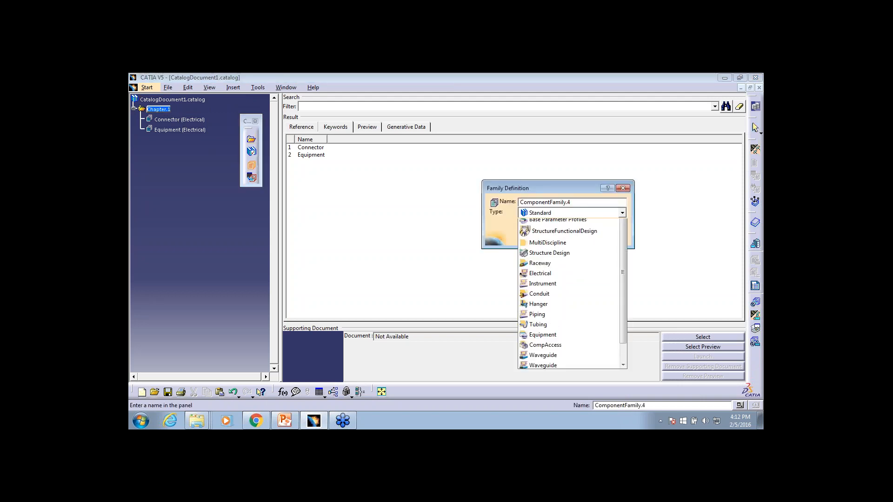
left_click(555, 299)
left_click(578, 202)
double_click(578, 202)
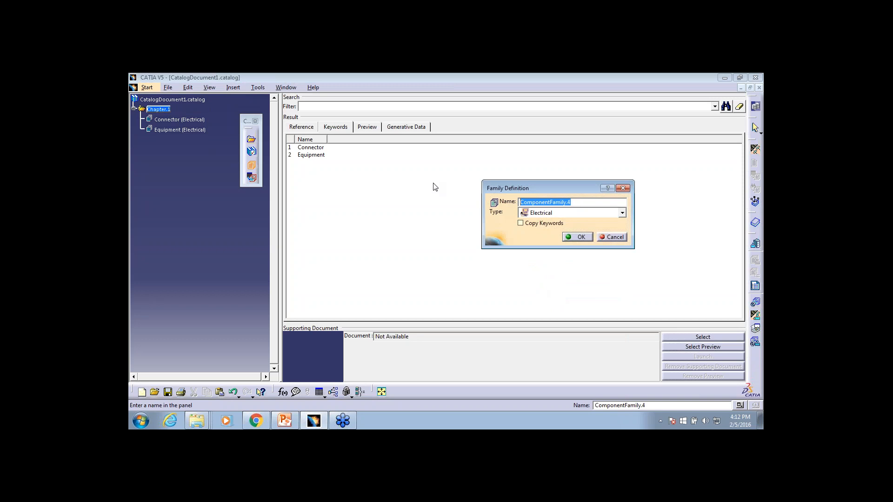
type("s")
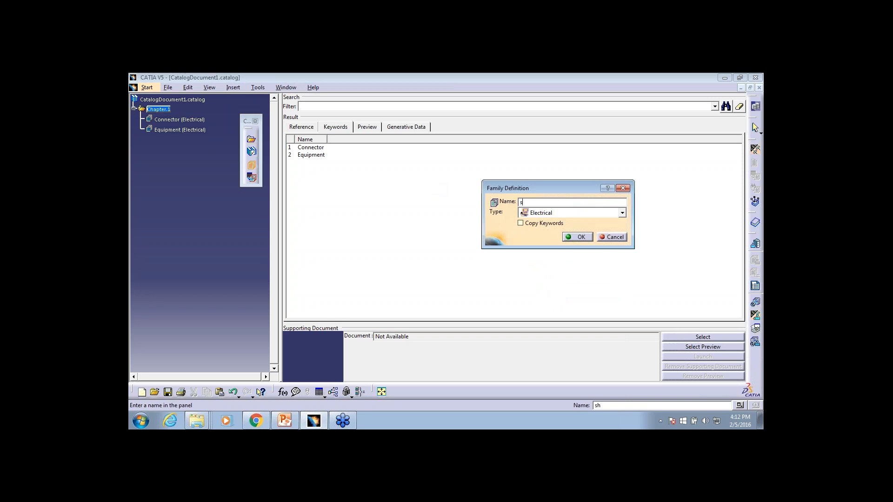
type("hell")
left_click(581, 238)
Save the catalog in the desktop's Today folder as EEE CatalogDocument1.catalog
middle_click_drag(209, 216, 203, 192, "ctrl")
left_click(182, 102)
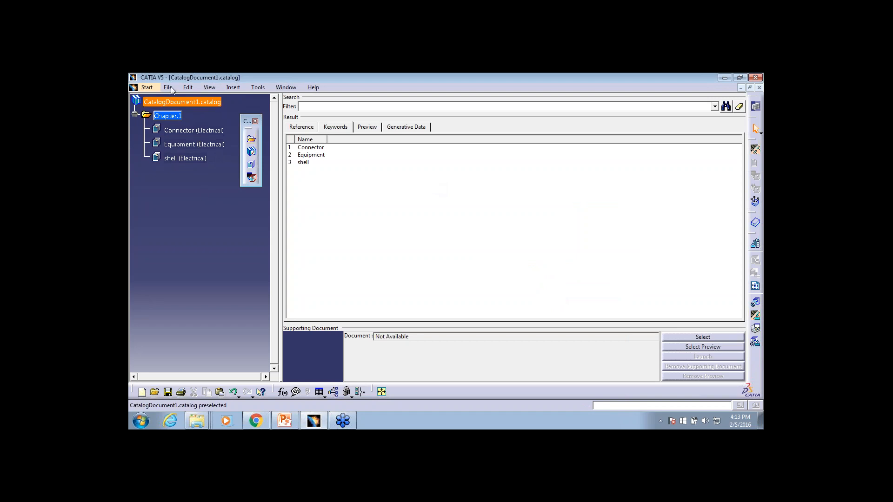
left_click(168, 87)
left_click(179, 148)
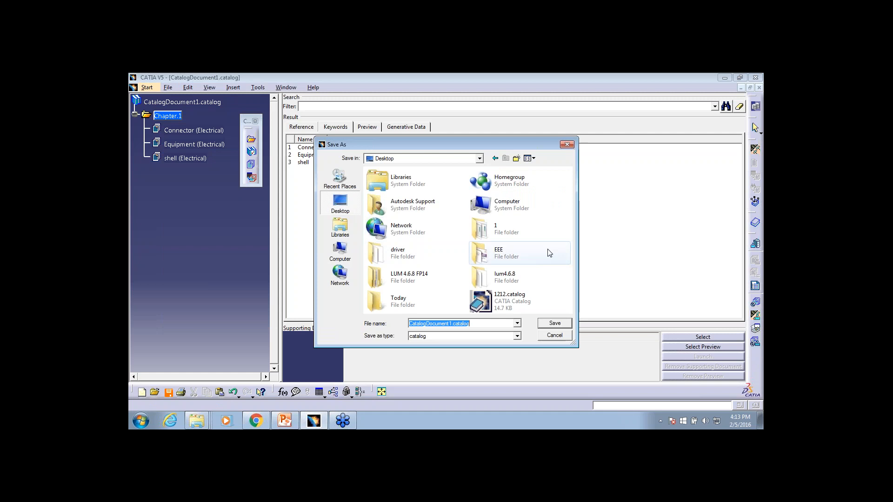
left_click(540, 231)
double_click(462, 292)
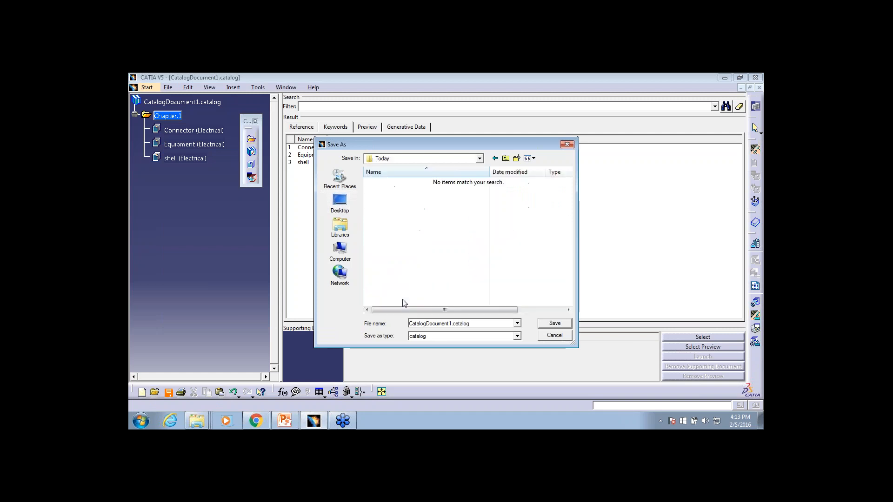
left_click(490, 322)
type("EEE")
left_click(555, 323)
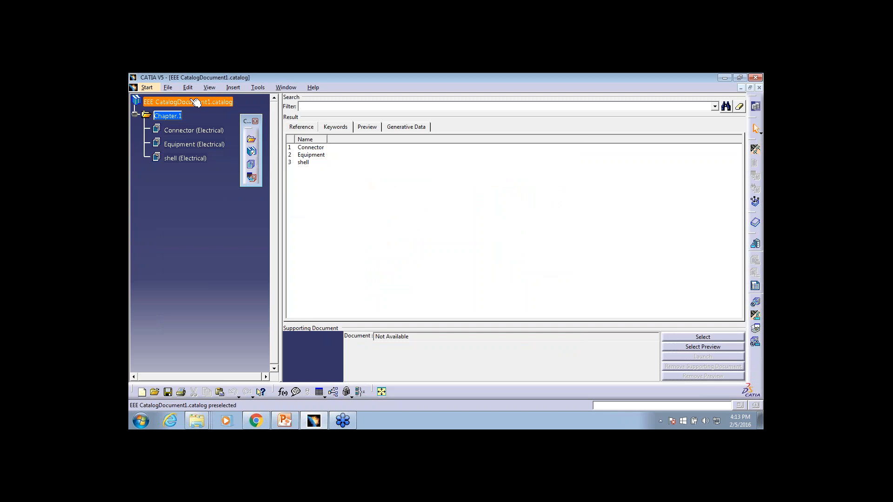
Minimize the catalog document and open CATELB_HarnessConnector.CATPart from the Exercise02 folder in CATIA
left_click(741, 87)
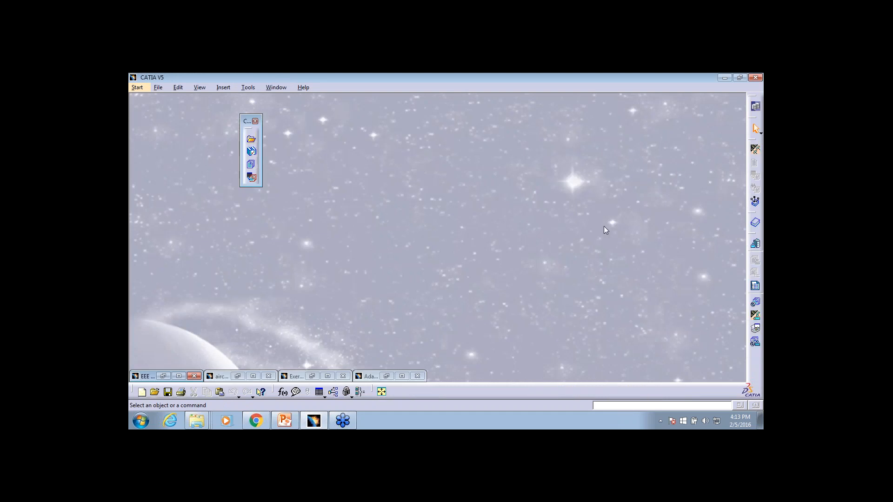
right_click(199, 419)
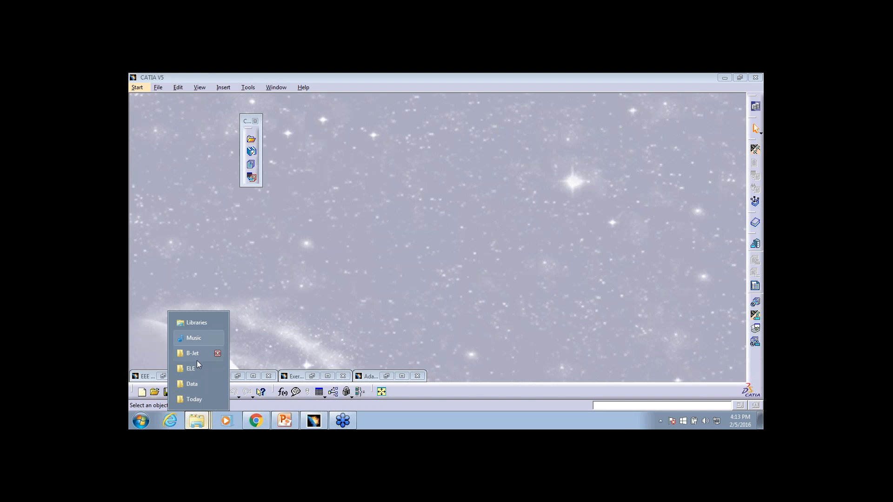
left_click(192, 384)
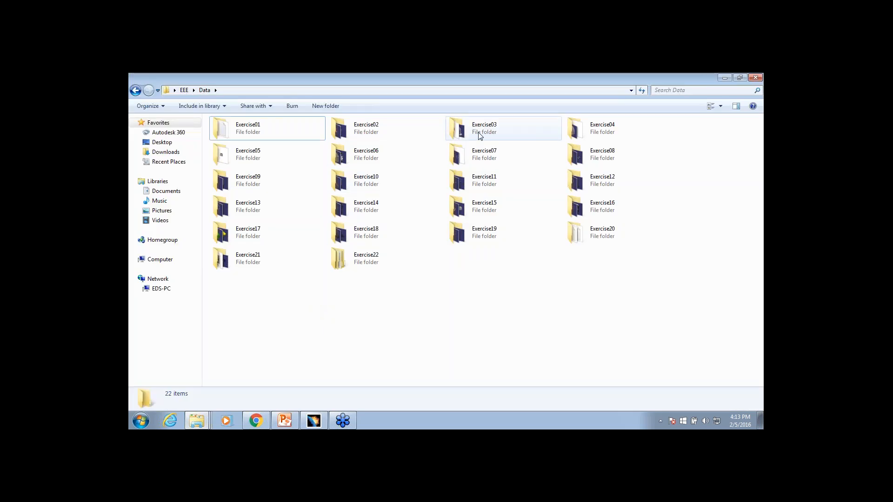
double_click(389, 135)
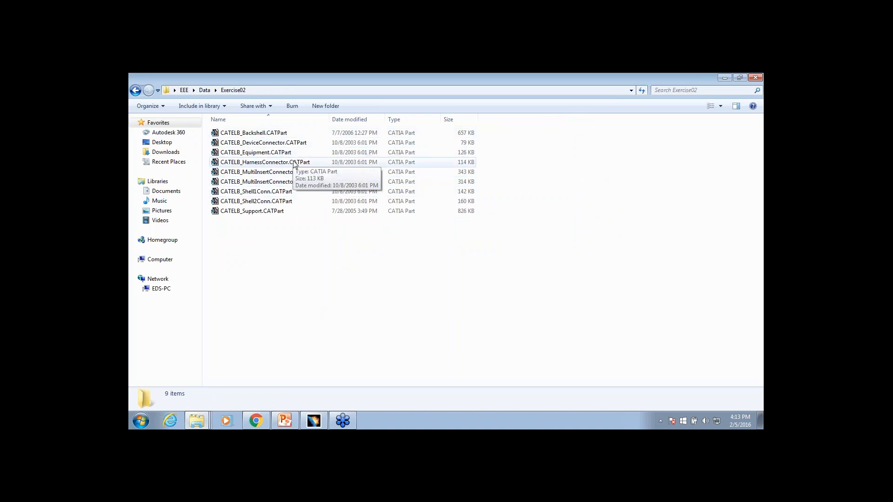
mouse_move(286, 162)
left_mouse_down()
mouse_move(327, 348)
mouse_move(327, 424)
mouse_move(483, 262)
left_mouse_up()
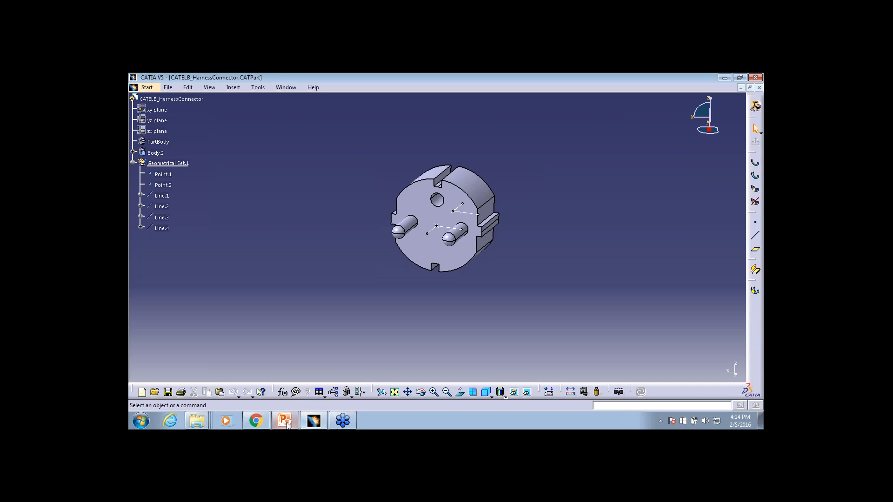
Open CATELB_Equipment.CATPart from the Exercise02 folder in CATIA
right_click(196, 421)
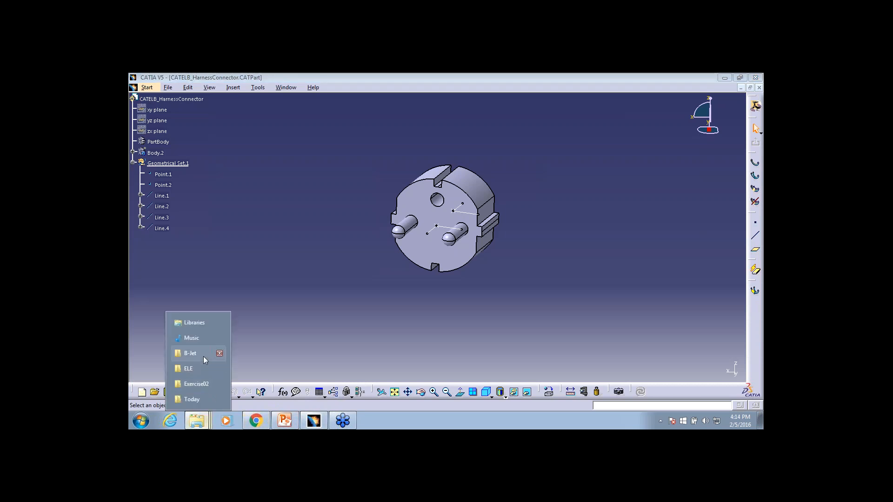
left_click(197, 396)
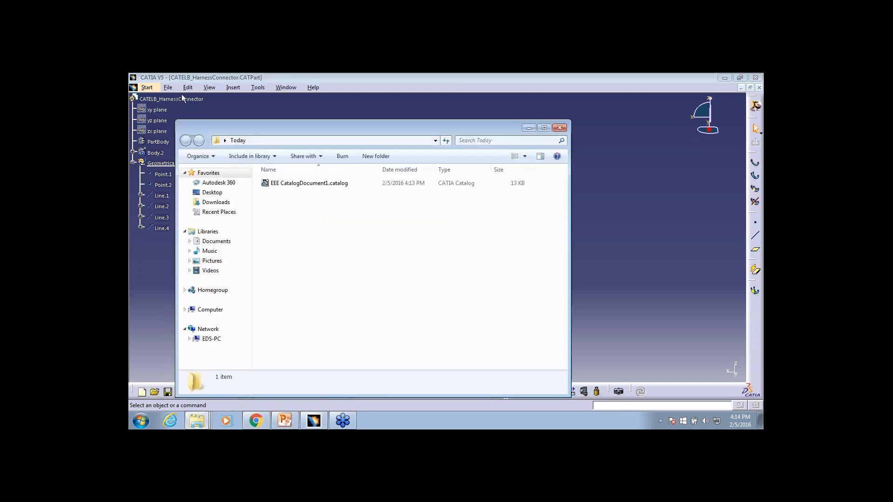
right_click(196, 421)
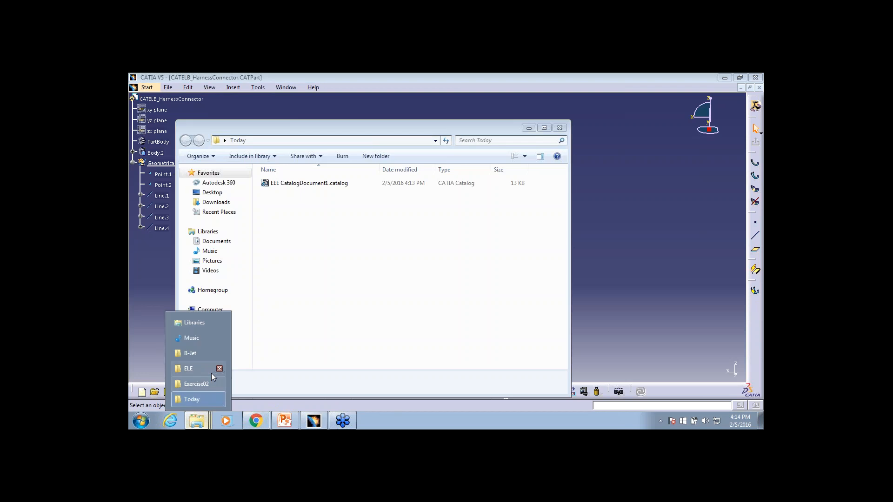
left_click(198, 384)
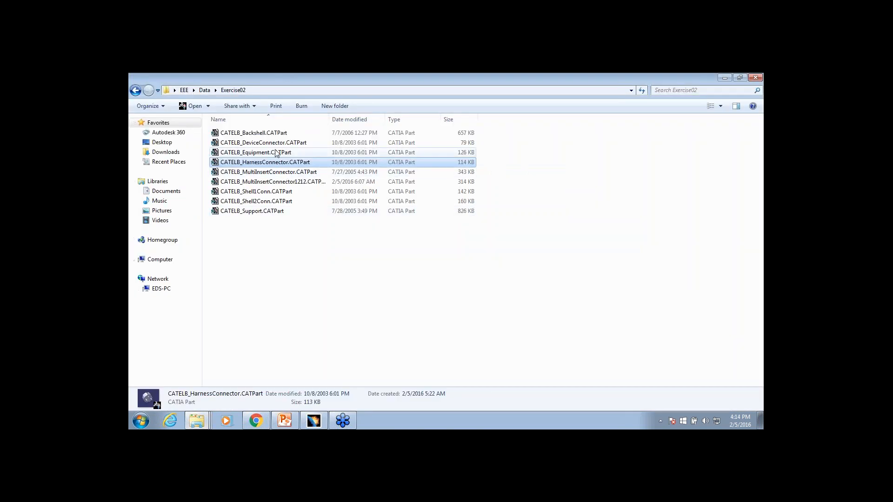
left_click_drag(254, 153, 542, 319)
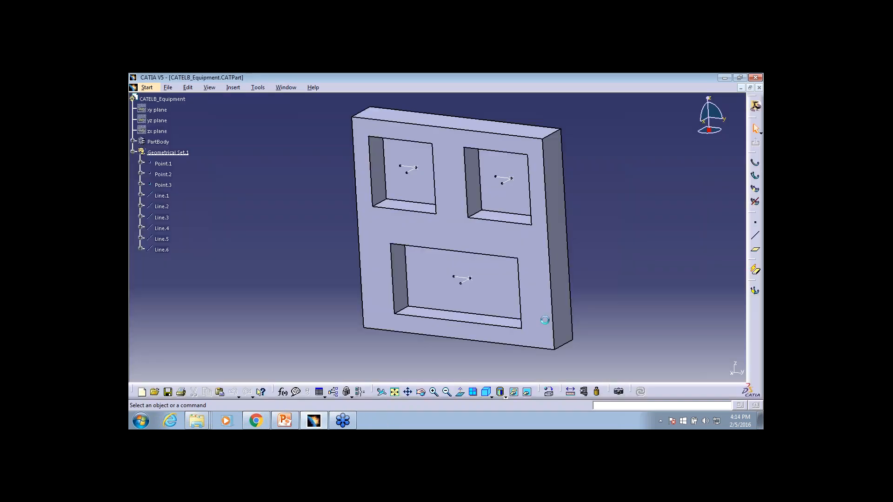
middle_click_drag(573, 204, 562, 215)
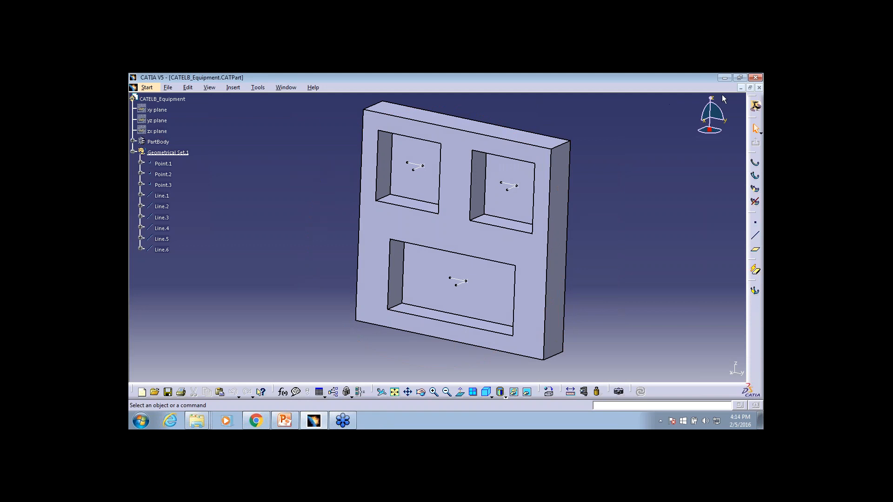
Switch the equipment part to the Electrical Part Design workbench of the Electrical Harness Discipline
left_click(143, 87)
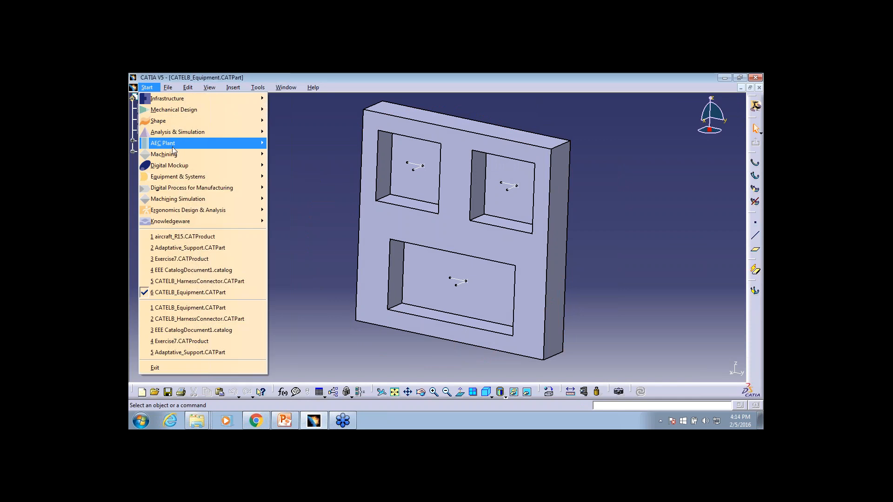
mouse_move(182, 179)
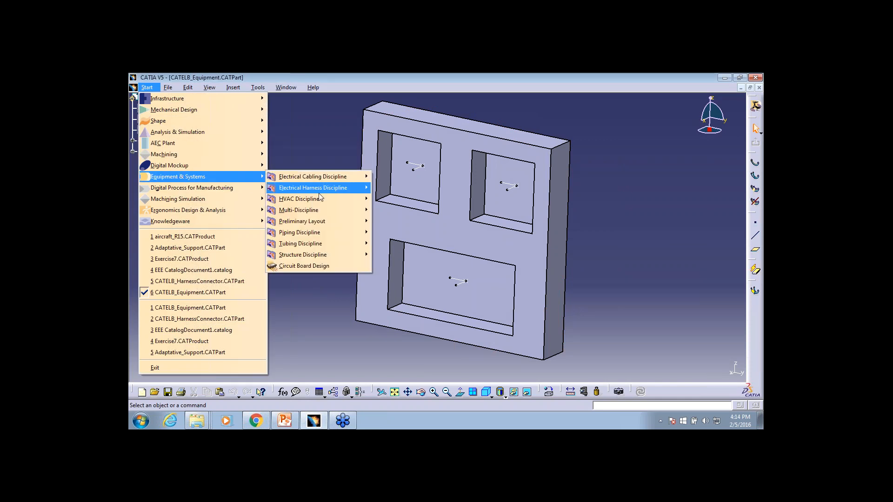
mouse_move(319, 192)
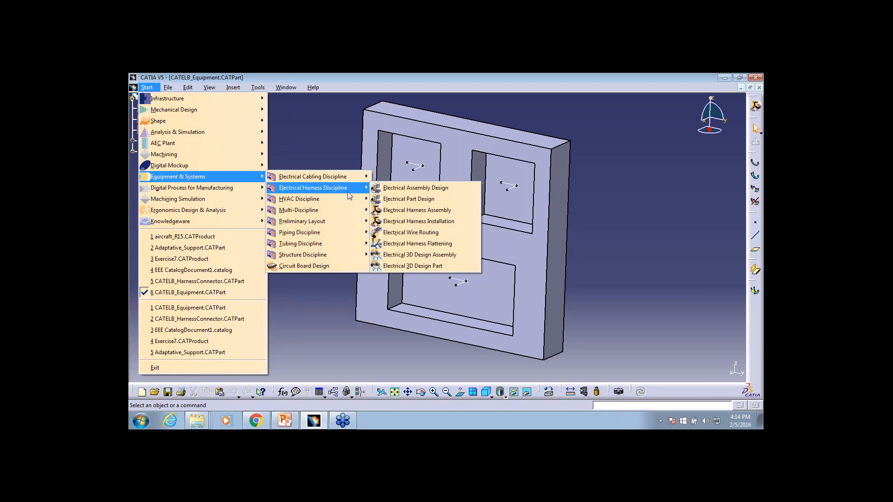
left_click(410, 200)
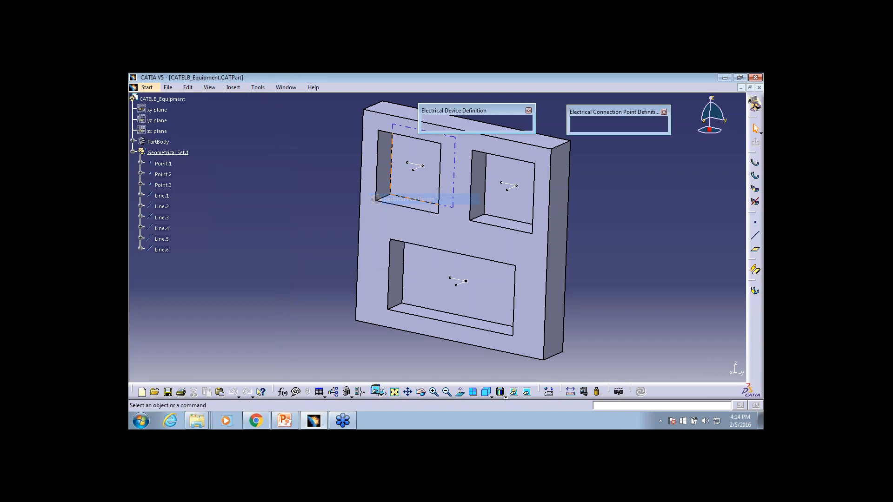
middle_click_drag(599, 242, 596, 228)
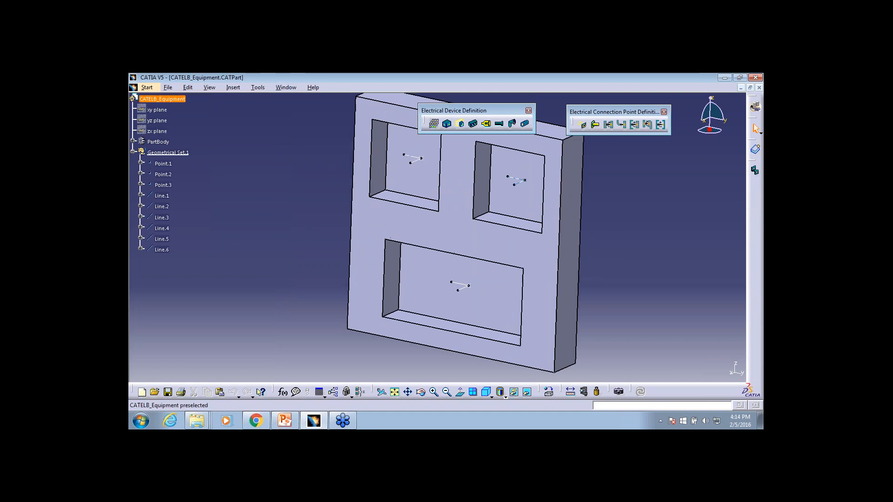
left_click(147, 87)
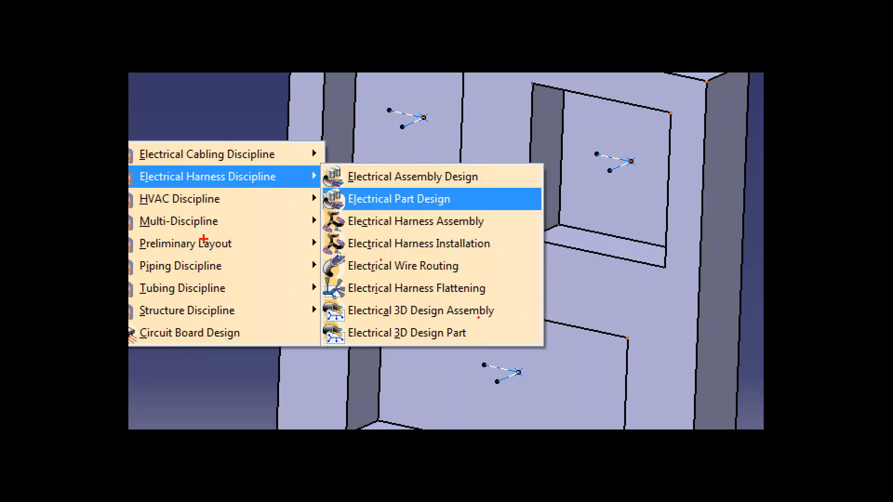
left_click(399, 199)
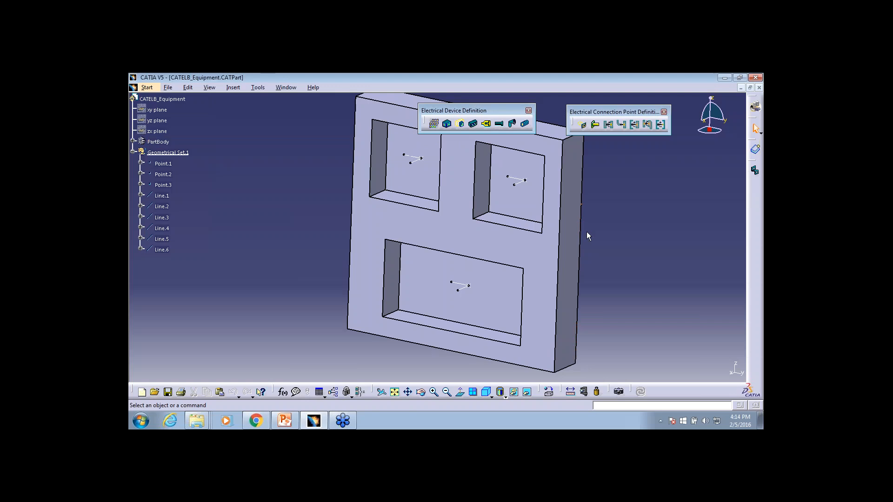
Rearrange the floating Electrical Device Definition and Electrical Connection Point Definition tool sets side by side above the part
middle_click_drag(594, 241, 495, 111)
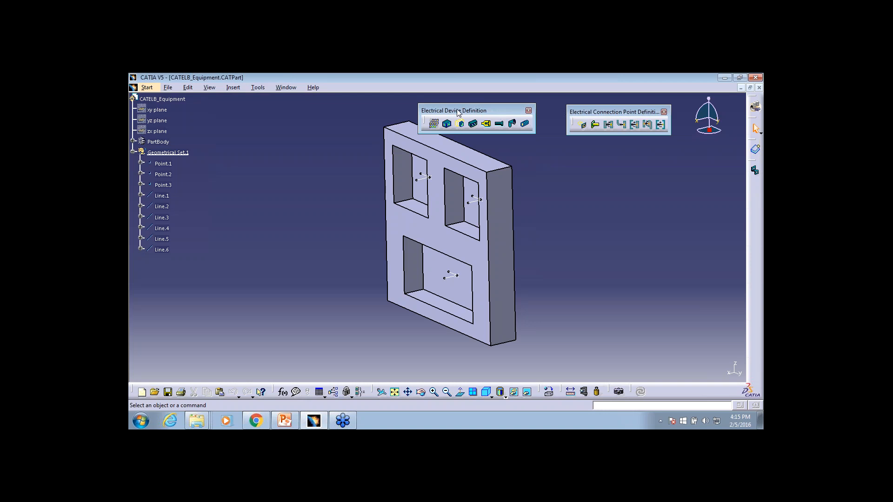
left_click_drag(497, 111, 345, 113)
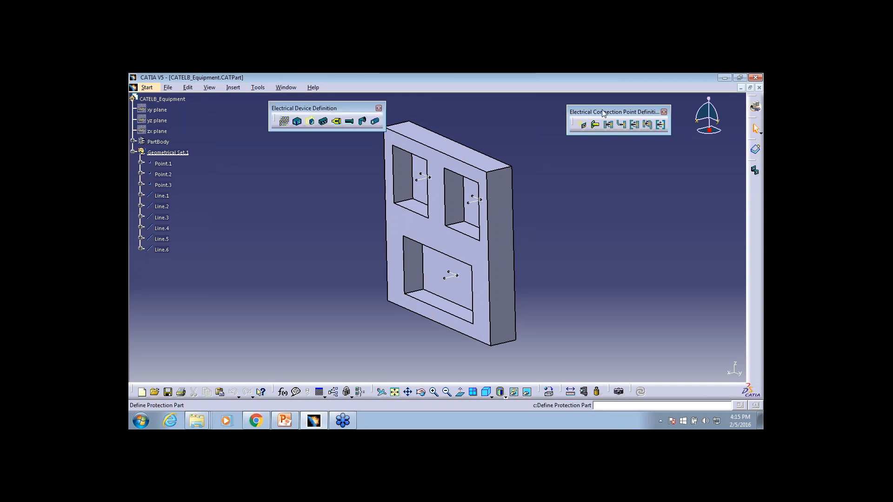
left_click_drag(601, 109, 518, 102)
Define the part as electrical equipment with the part number CATELB_Equipment_EEE
middle_click_drag(554, 213, 612, 228)
left_click(555, 249)
left_click(609, 211)
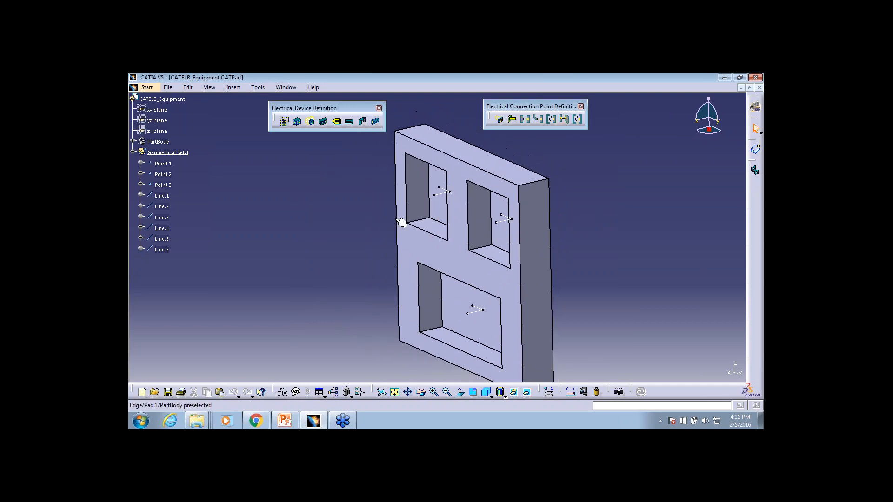
left_click(578, 214)
mouse_move(578, 214)
middle_mouse_down()
mouse_move(580, 230)
mouse_move(586, 215)
middle_mouse_up()
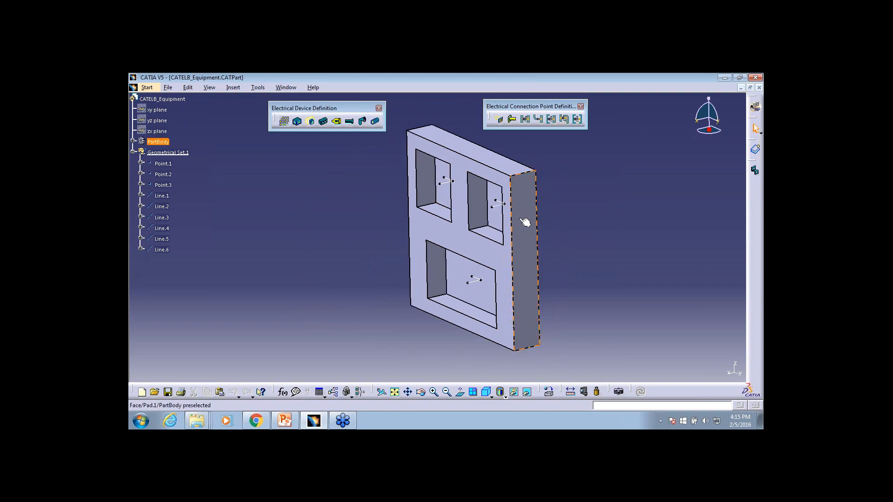
left_click(298, 123)
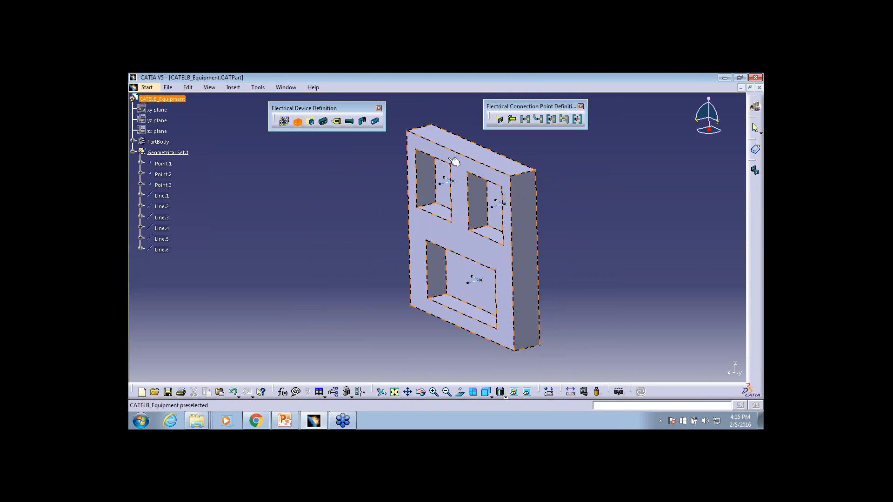
left_click(453, 164)
left_click(699, 356)
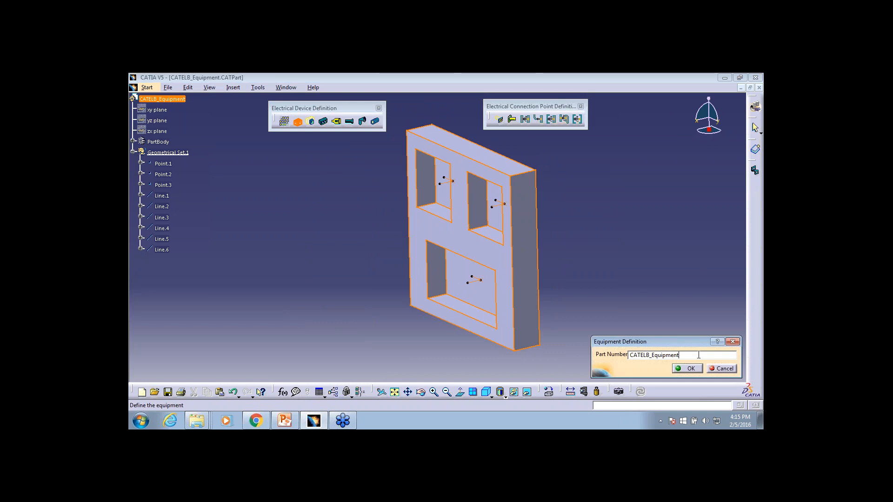
type("_EEE")
left_click(696, 370)
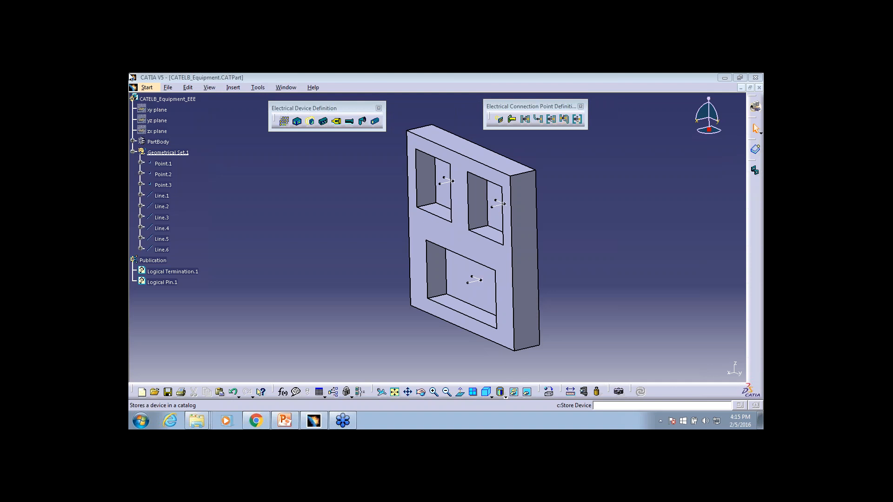
Save the equipment part under its existing file name
left_click(169, 91)
left_click(168, 89)
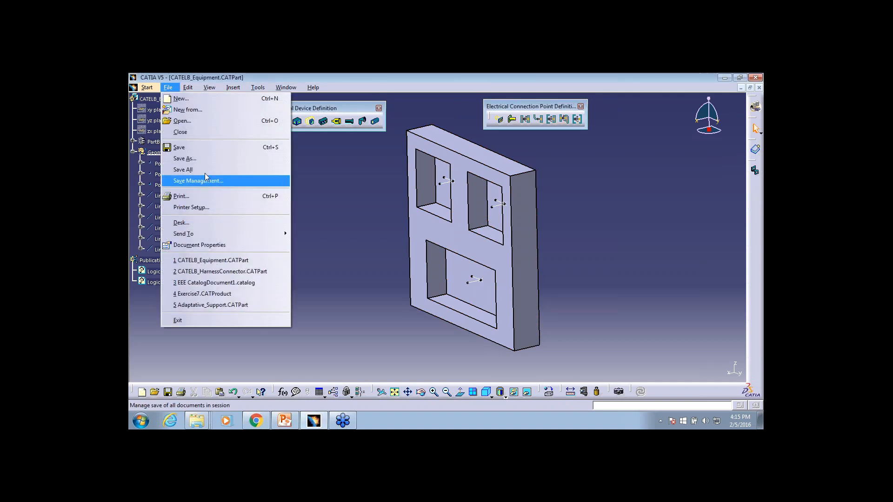
left_click(214, 148)
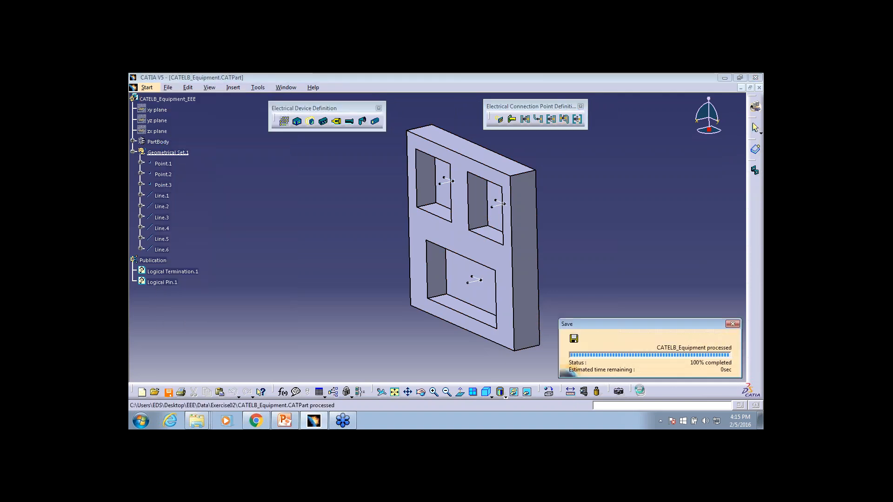
left_click(172, 90)
left_click(251, 143)
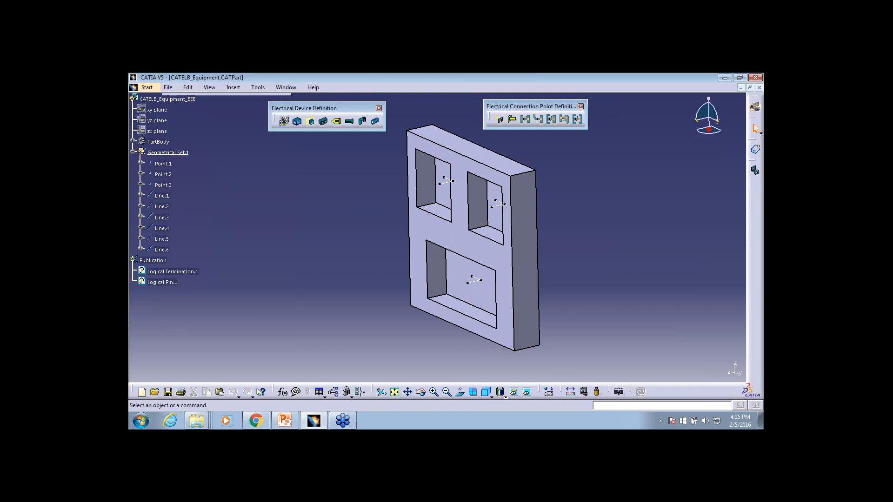
Store the device in the Equipment family of EEE CatalogDocument1.catalog from the desktop's Today folder
left_click(756, 152)
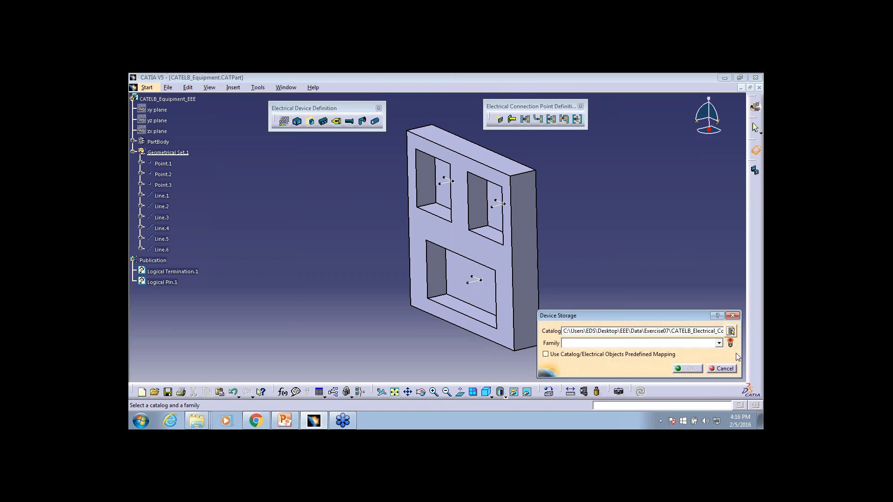
left_click(719, 344)
left_click(653, 317)
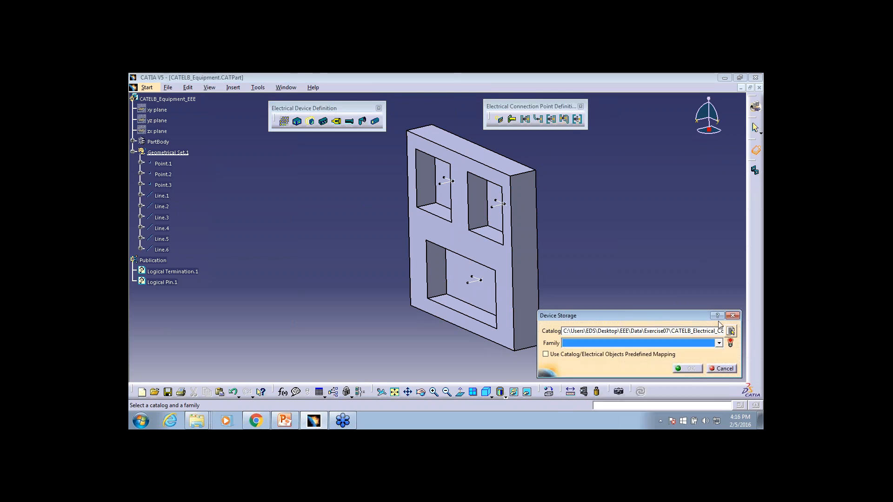
left_click(730, 331)
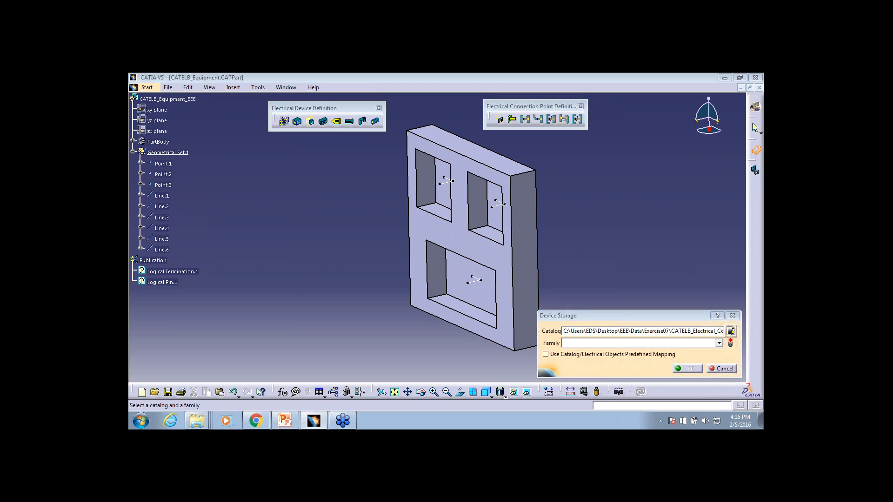
scroll(237, 186, "down", 3)
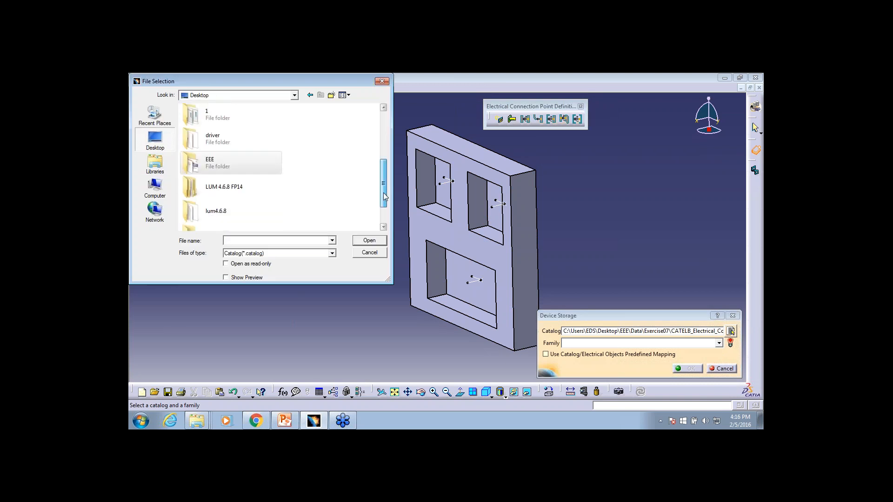
left_click(252, 194)
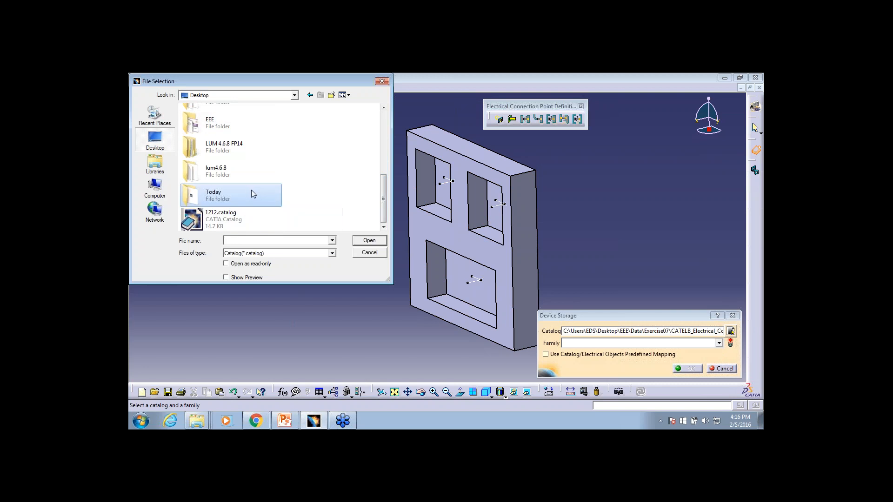
double_click(253, 192)
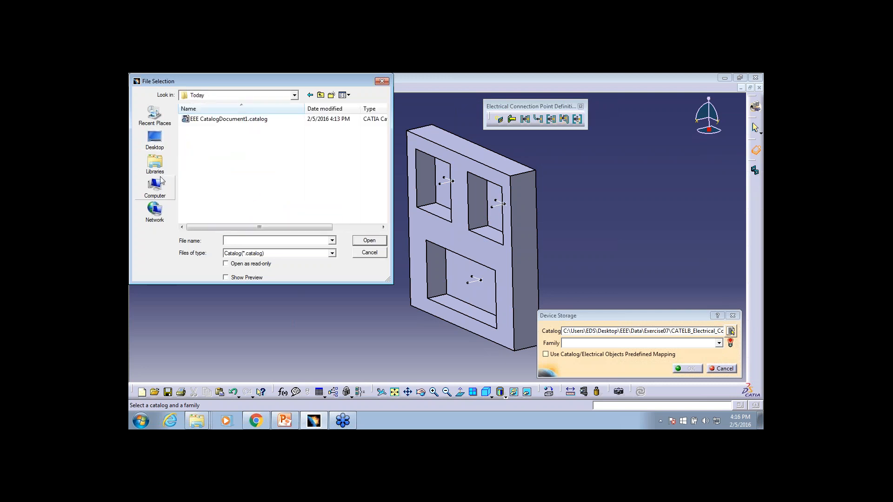
left_click(223, 120)
double_click(224, 119)
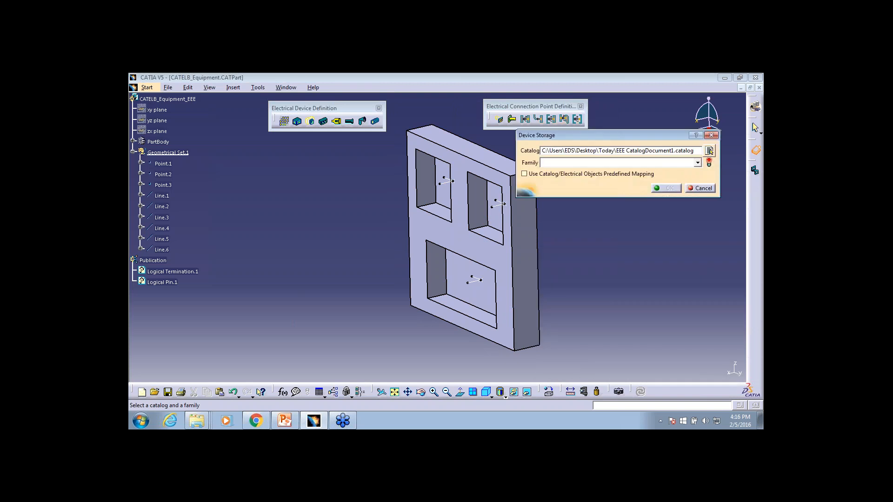
left_click(698, 163)
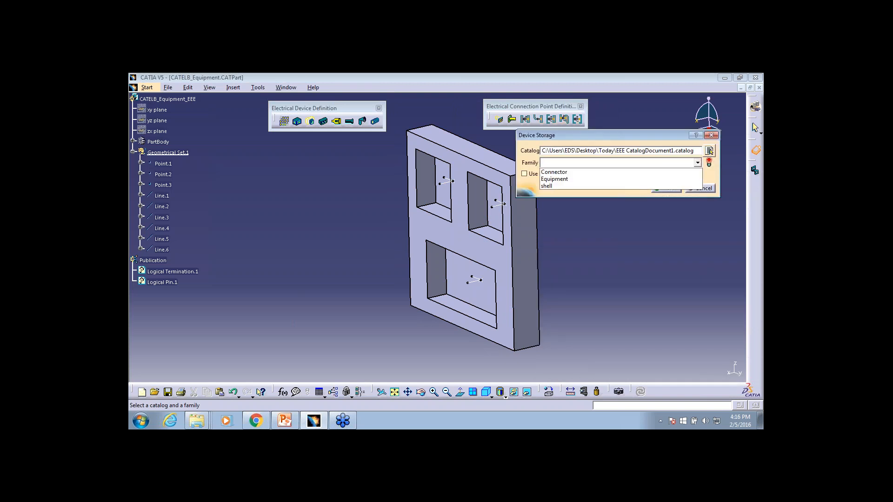
left_click(603, 179)
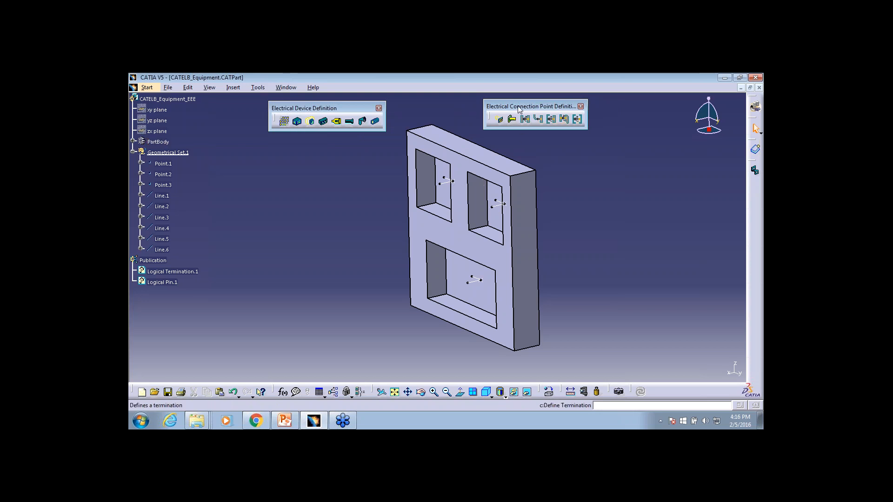
Define a cavity on the upper-left pocket's back face, using that face for representation and contact, Line.1 for coincidence and Line.4 for orientation
left_click_drag(519, 109, 513, 110)
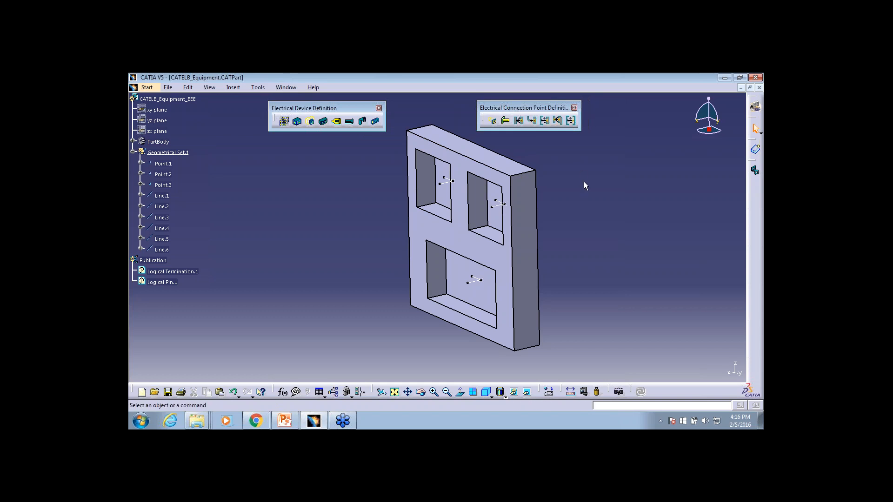
middle_click_drag(570, 246, 505, 188)
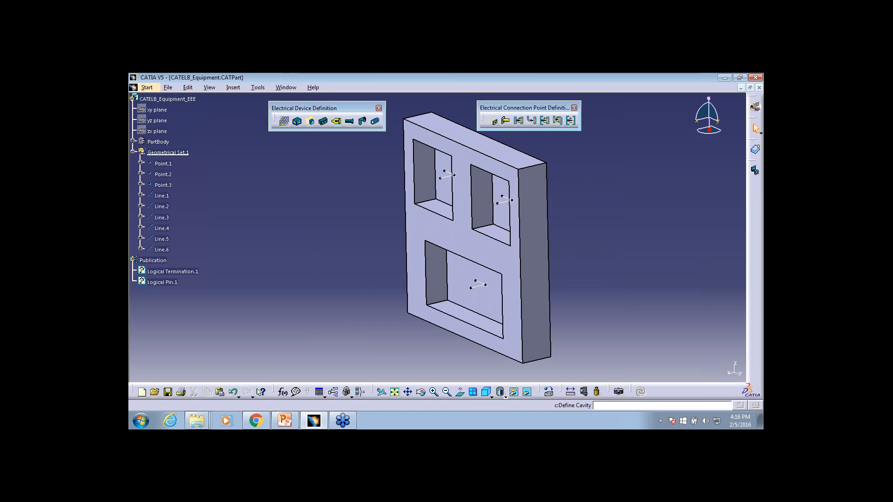
left_click(495, 122)
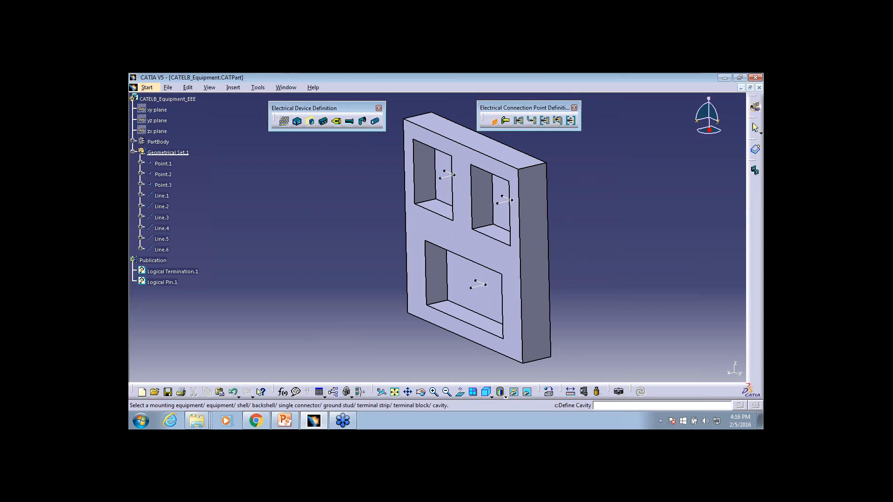
left_click(505, 212)
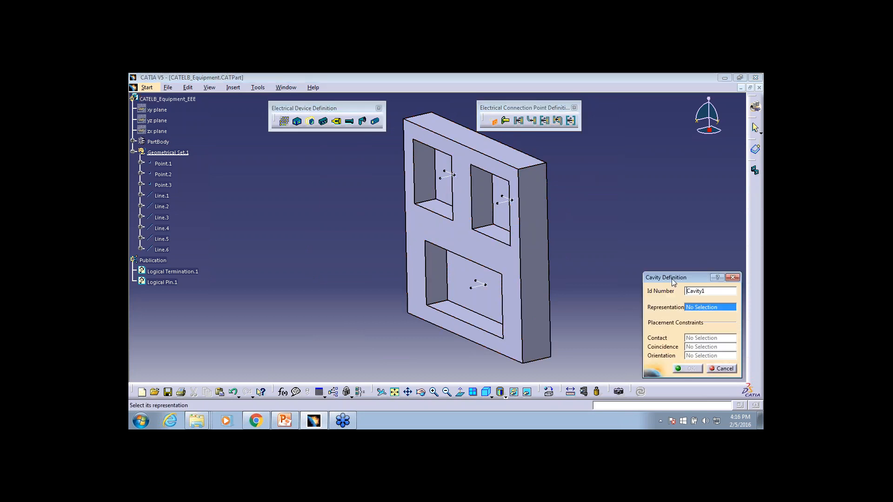
left_click_drag(687, 277, 623, 200)
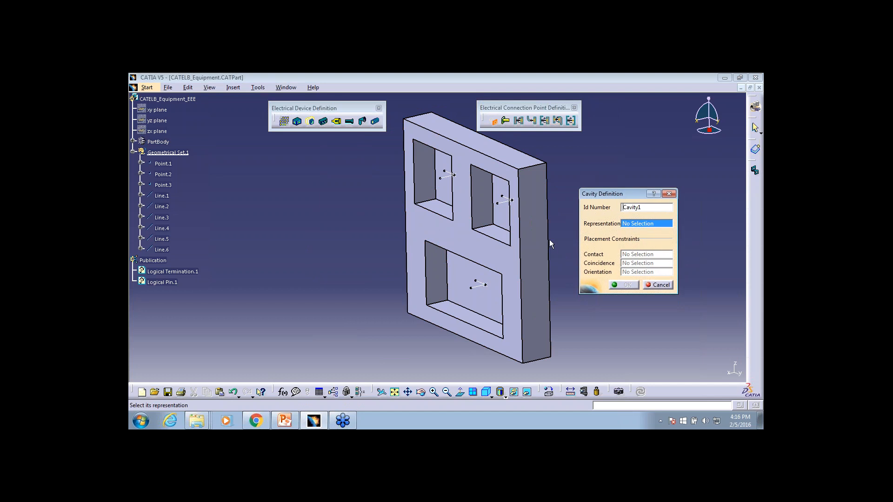
left_click(444, 194)
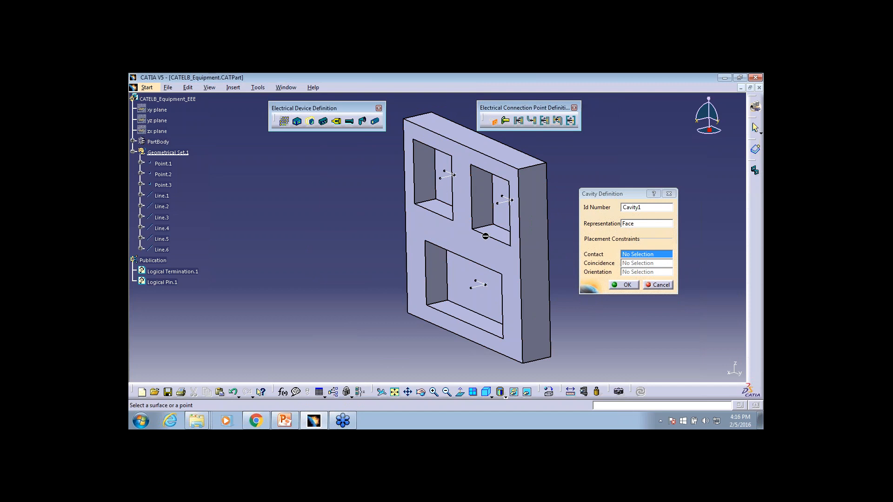
left_click(453, 195)
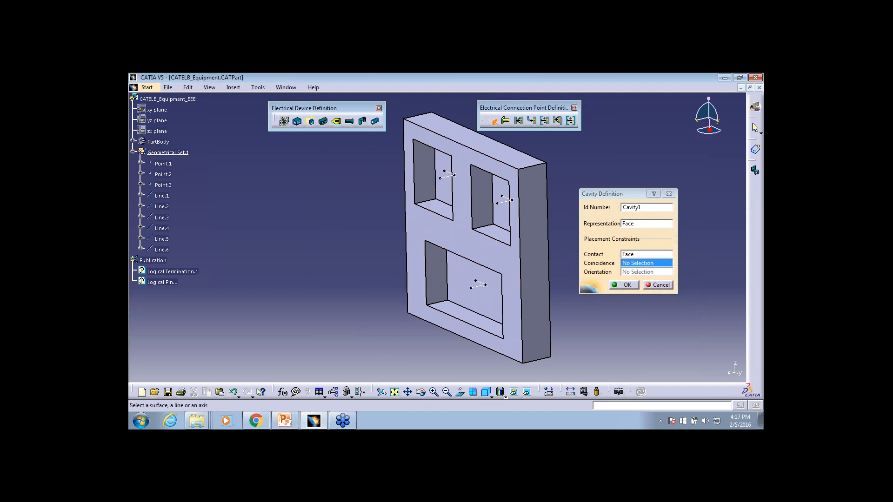
left_click(450, 176)
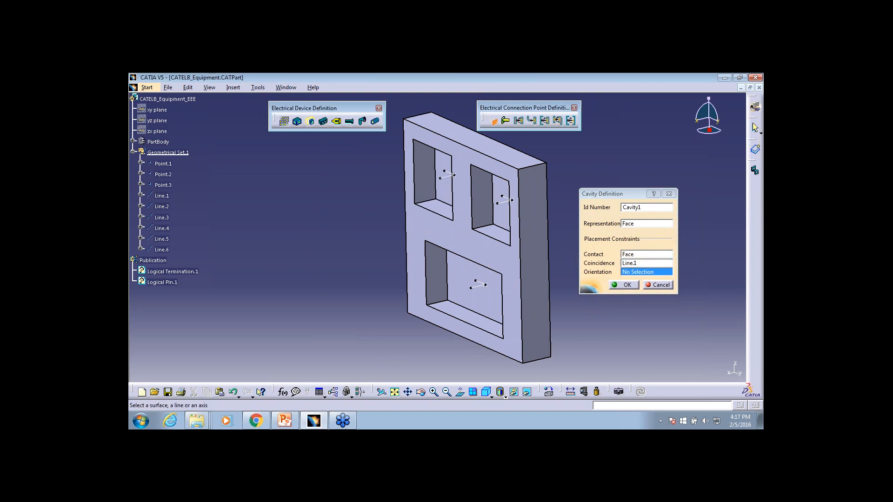
left_click(449, 173)
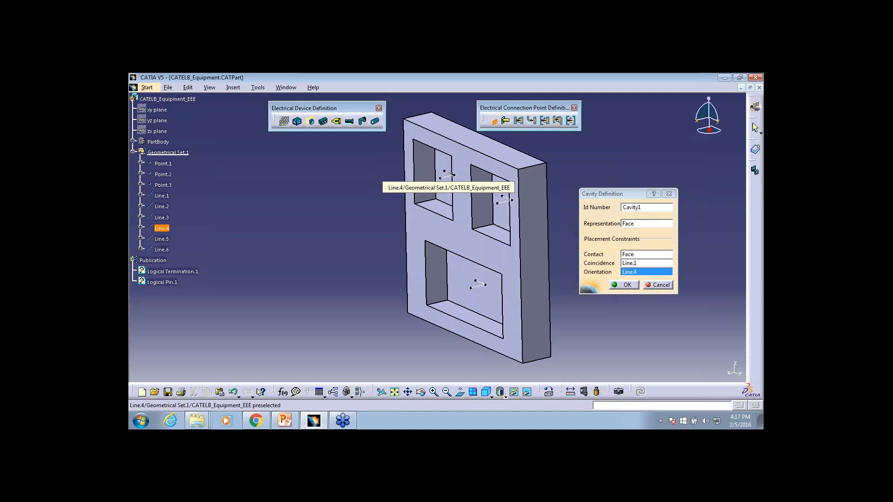
left_click(626, 285)
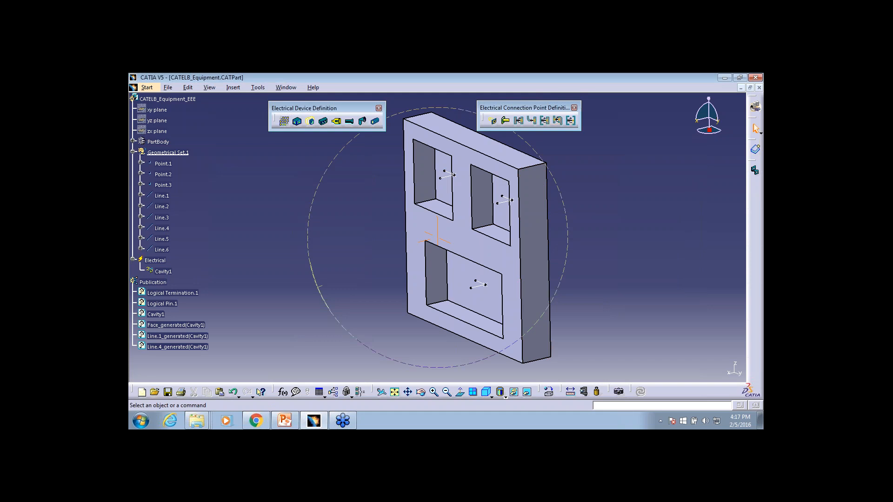
Define a cavity on the upper-right pocket's back face, with that face as representation and contact, Line.2 as coincidence and Line.5 as orientation
middle_click_drag(318, 287, 182, 137)
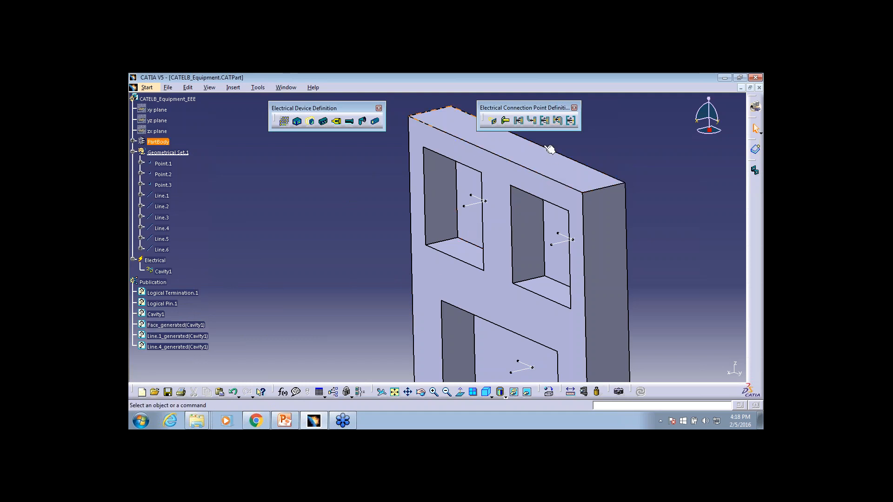
left_click(493, 121)
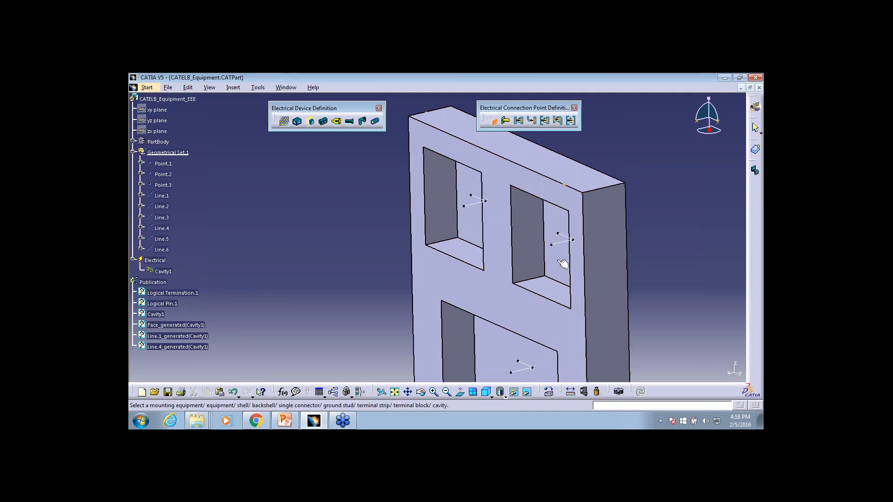
left_click(562, 264)
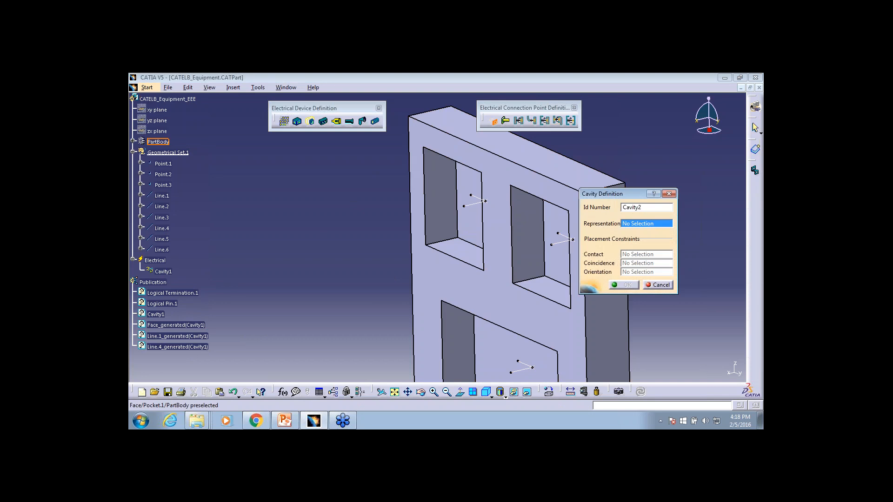
left_click(563, 263)
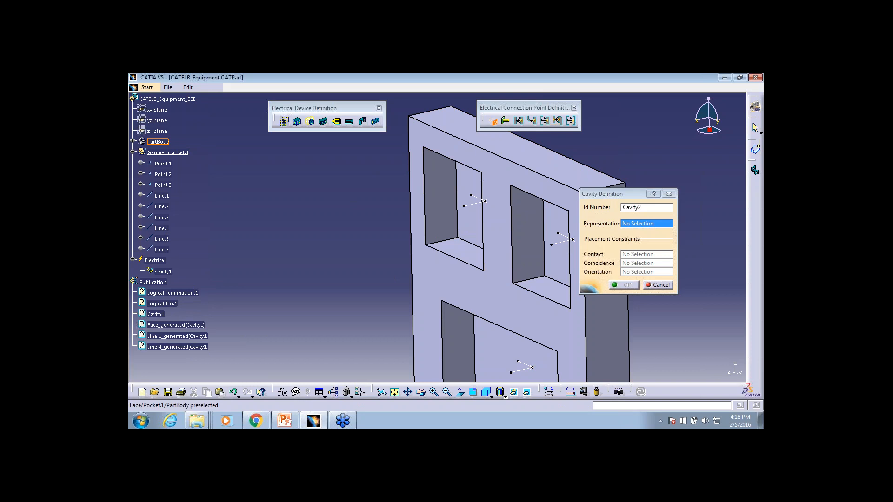
middle_click_drag(545, 261, 460, 206)
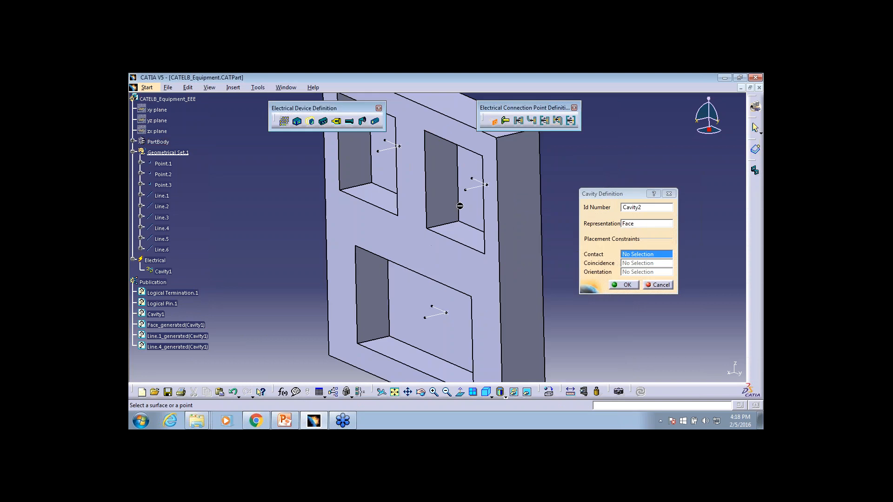
left_click(460, 206)
left_click(479, 182)
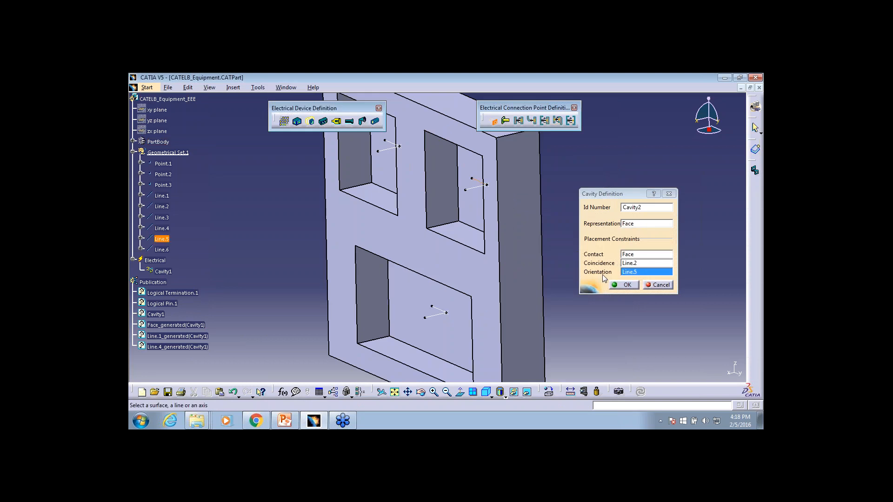
left_click(619, 285)
Define a cavity on the large lower pocket's back face, with that face as representation and contact, Line.3 as coincidence and Line.6 as orientation
scroll(195, 349, "down", 2)
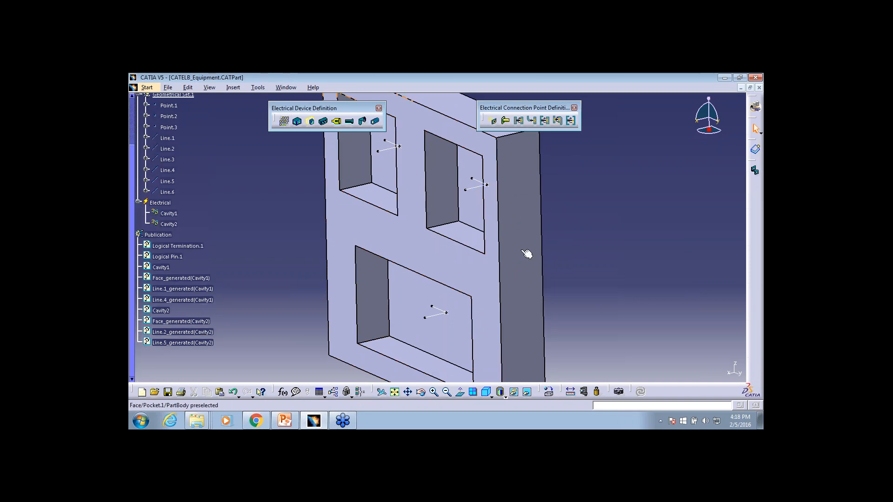
left_click(494, 122)
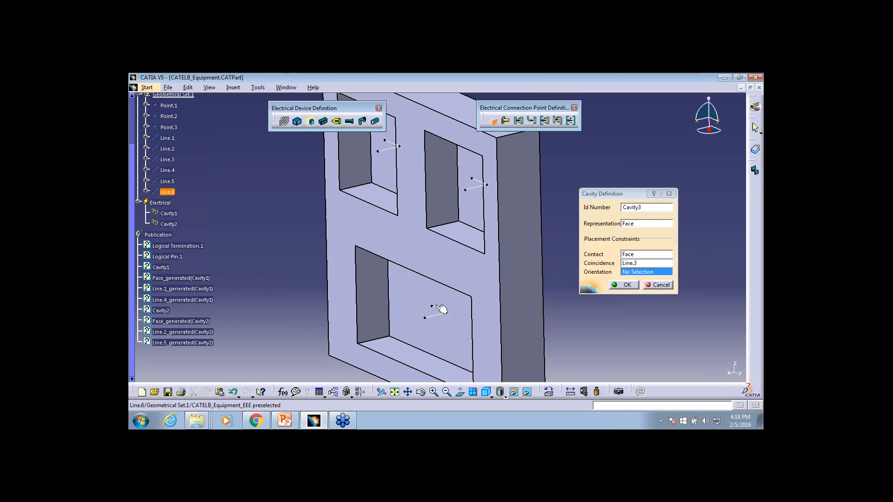
left_click(626, 285)
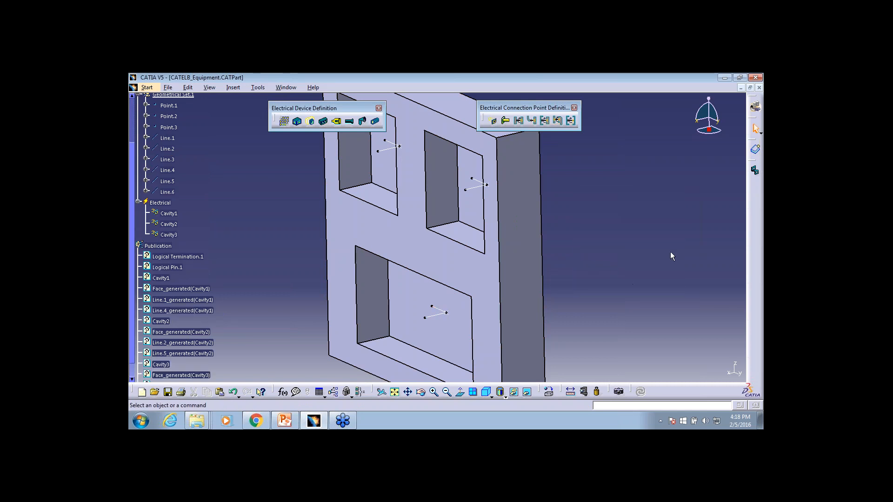
Save the equipment part with its three cavities under the current file name
left_click(175, 89)
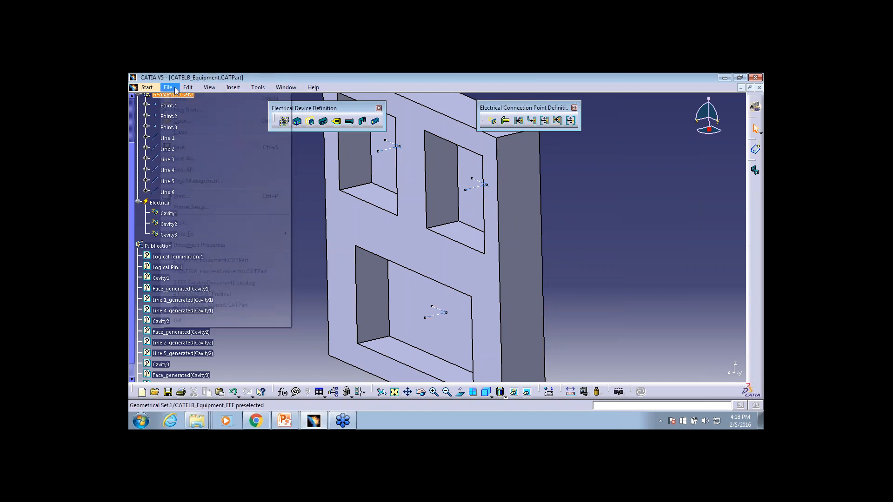
left_click(183, 159)
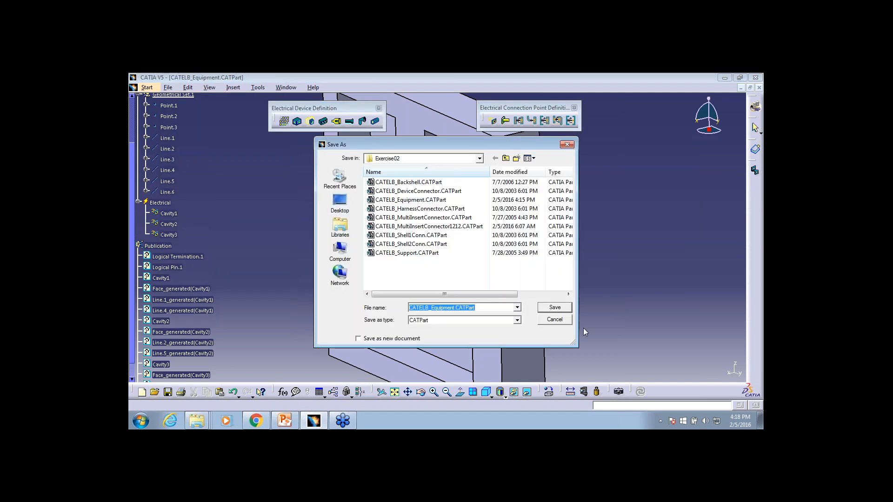
left_click(555, 319)
left_click(168, 88)
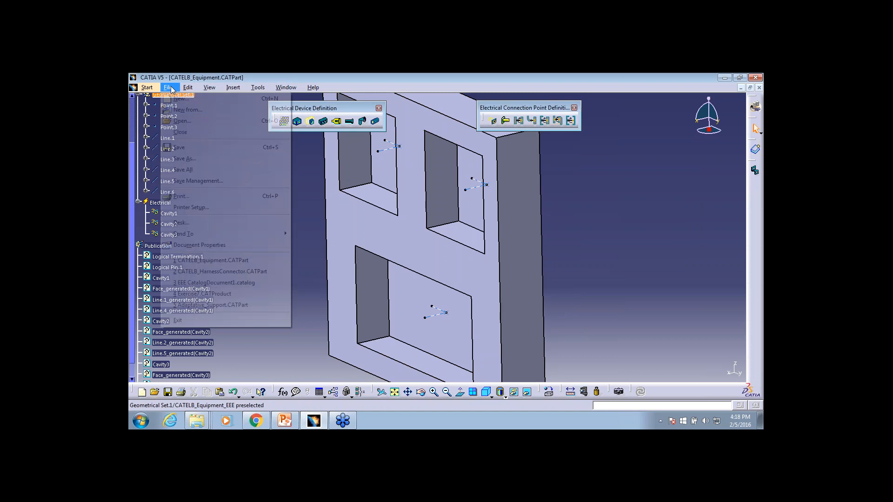
left_click(194, 146)
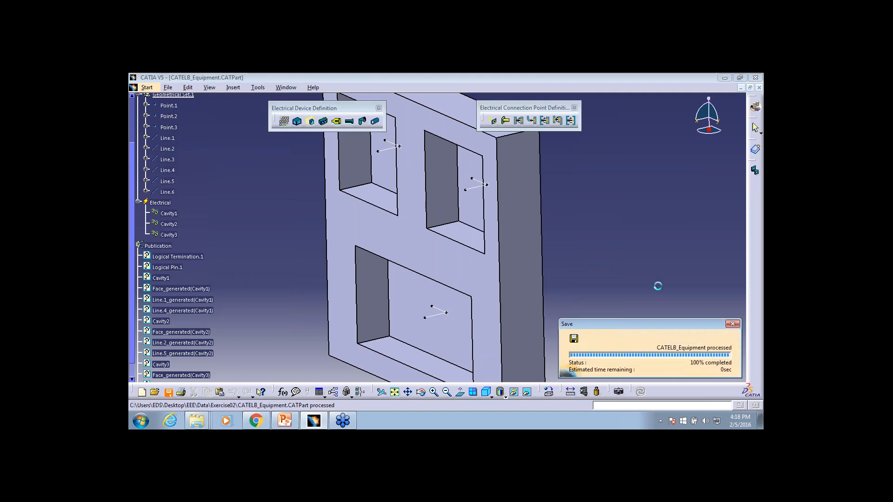
Store the updated equipment device in the Equipment family of EEE CatalogDocument1.catalog
left_click(755, 171)
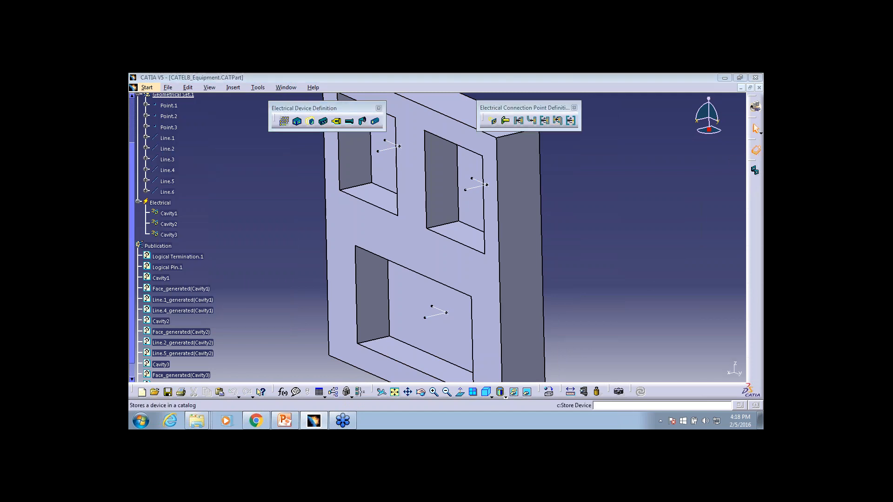
left_click(697, 162)
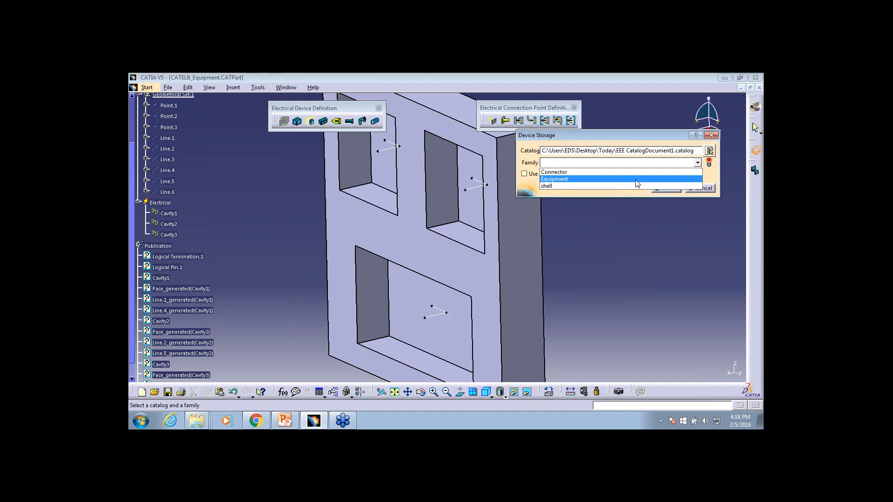
left_click(635, 180)
left_click(665, 188)
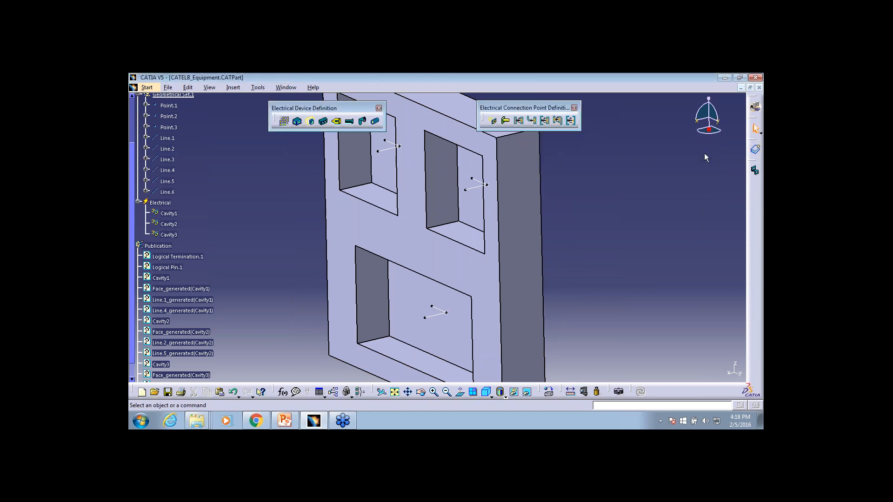
Close the equipment and harness connector parts, and preview the contents of the catalog's Equipment and Connector families
left_click(760, 88)
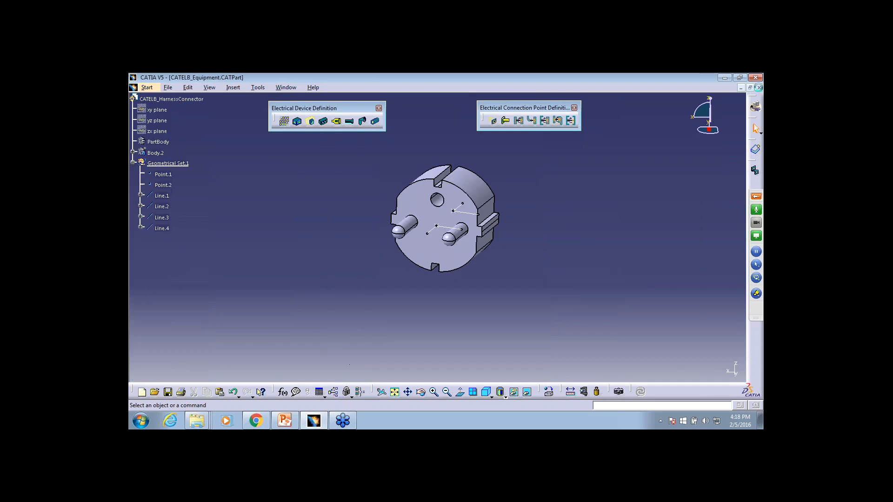
left_click(759, 88)
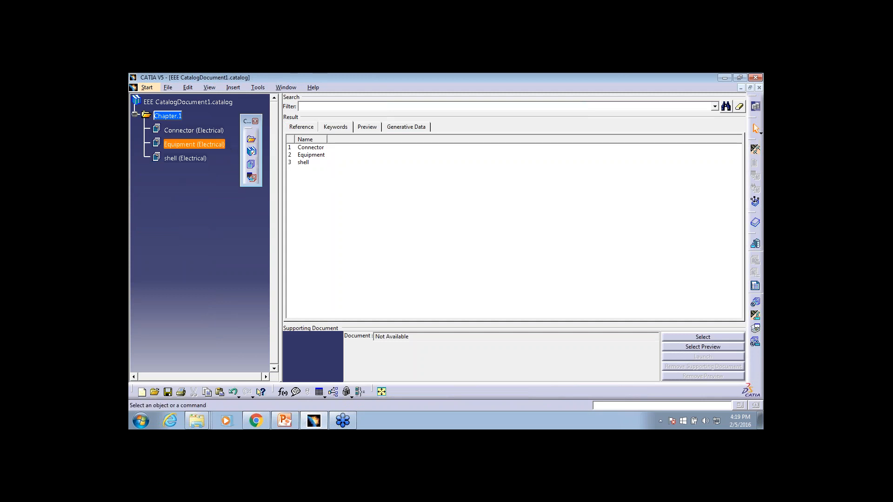
left_click(194, 145)
left_click(367, 126)
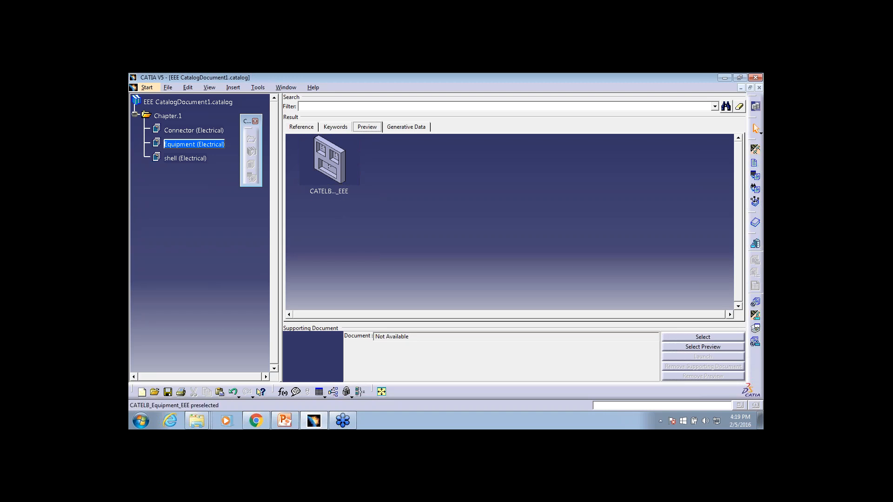
left_click(193, 131)
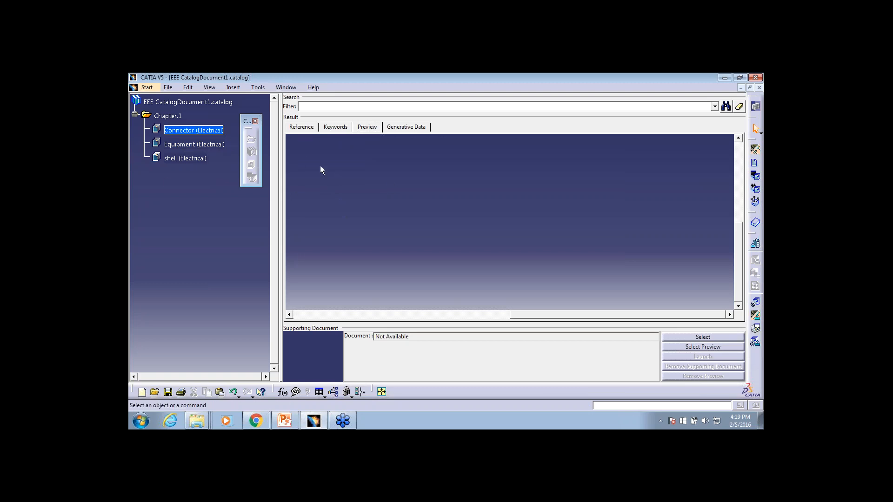
Minimize the catalog document, switch to the Exercise02 folder in Windows Explorer and select CATELB_Shell1Conn.CATPart
left_click(742, 88)
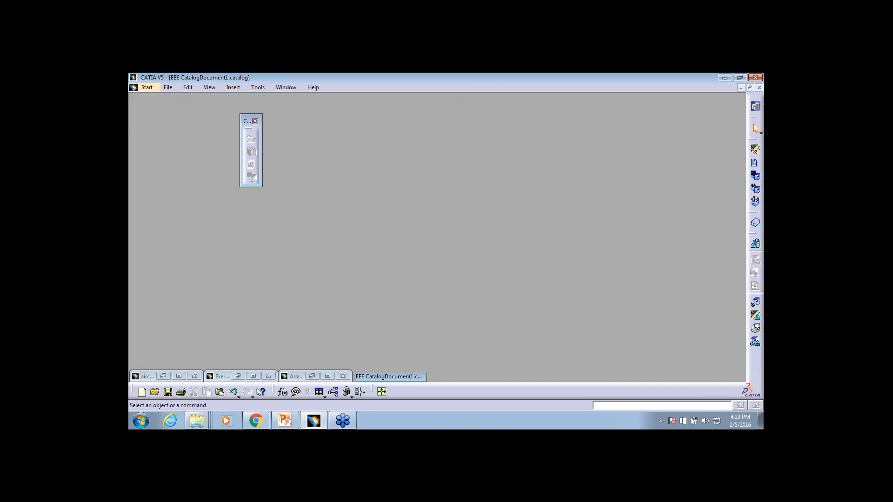
right_click(196, 421)
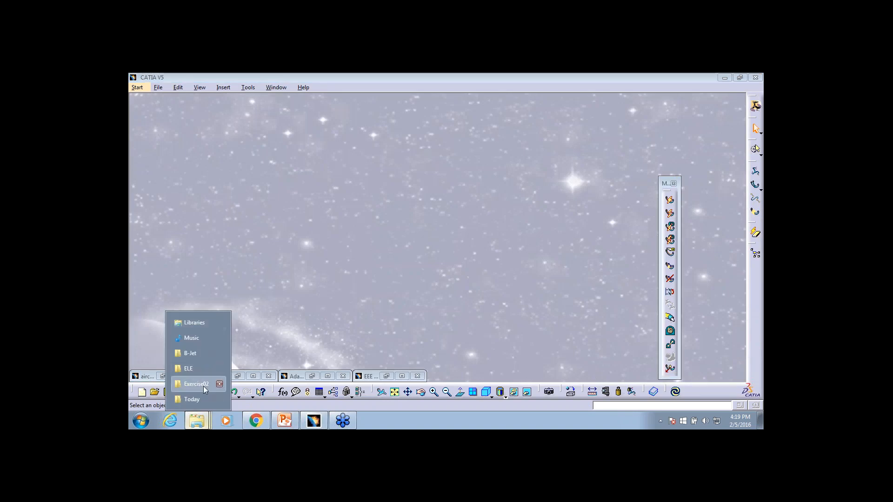
left_click(203, 384)
left_click(296, 144)
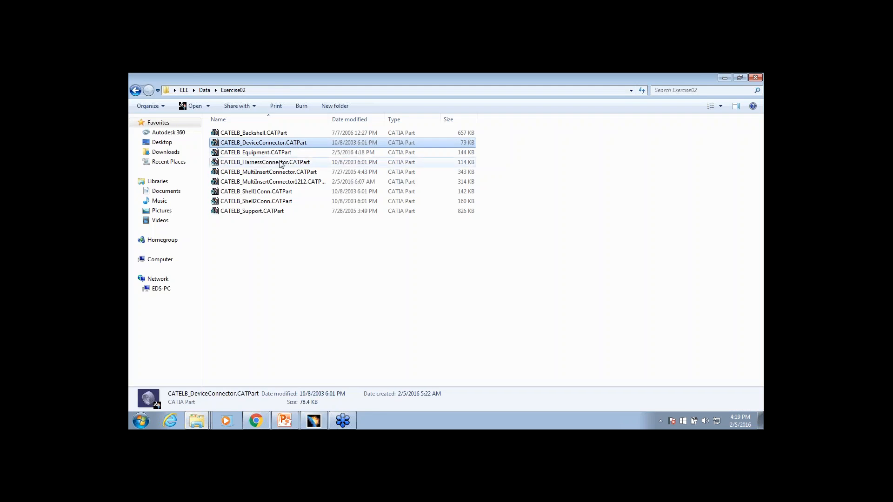
left_click(269, 210)
left_click(272, 204)
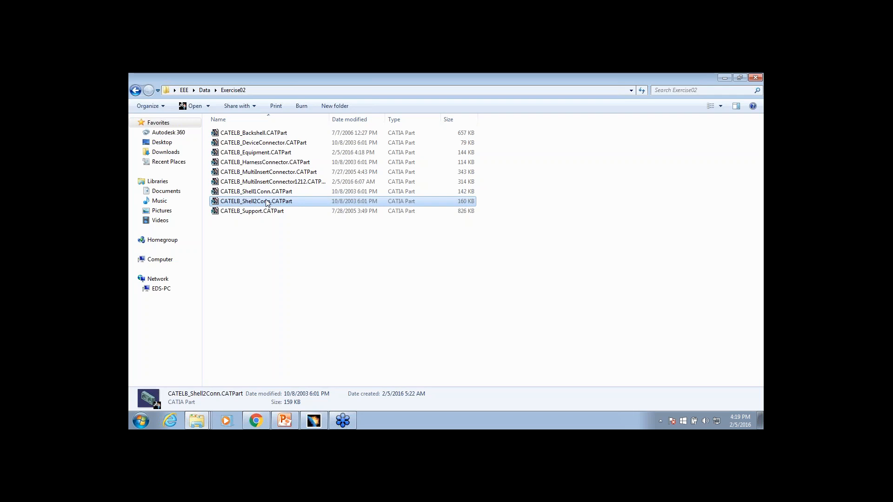
left_click(268, 193)
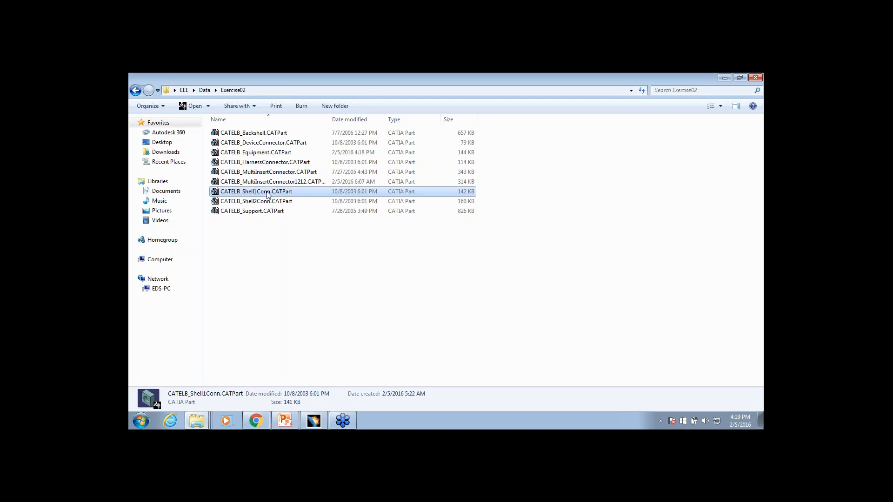
Open CATELB_Shell1Conn.CATPart from the Exercise02 folder in CATIA and maximize its document window
left_click_drag(268, 195, 454, 251)
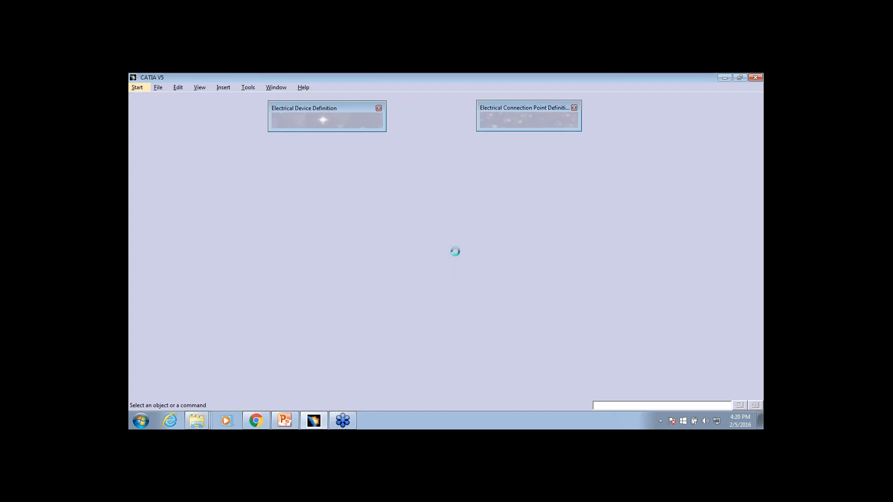
double_click(541, 192)
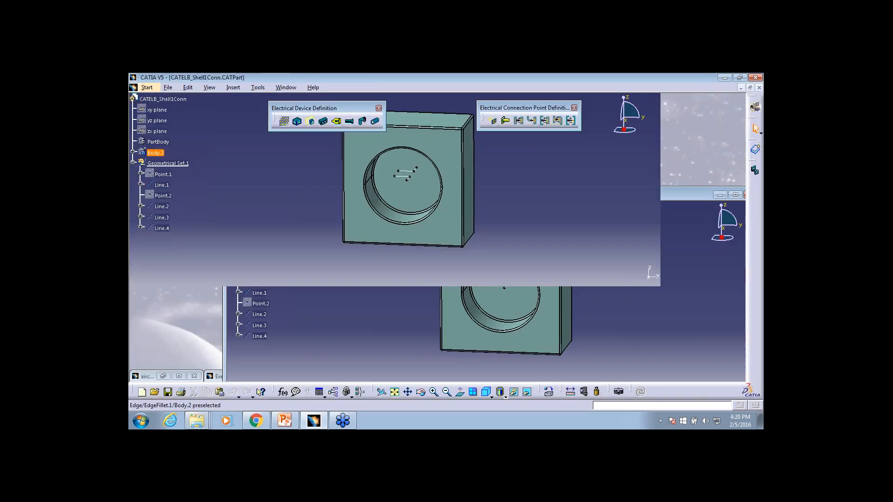
middle_click_drag(545, 209, 538, 275)
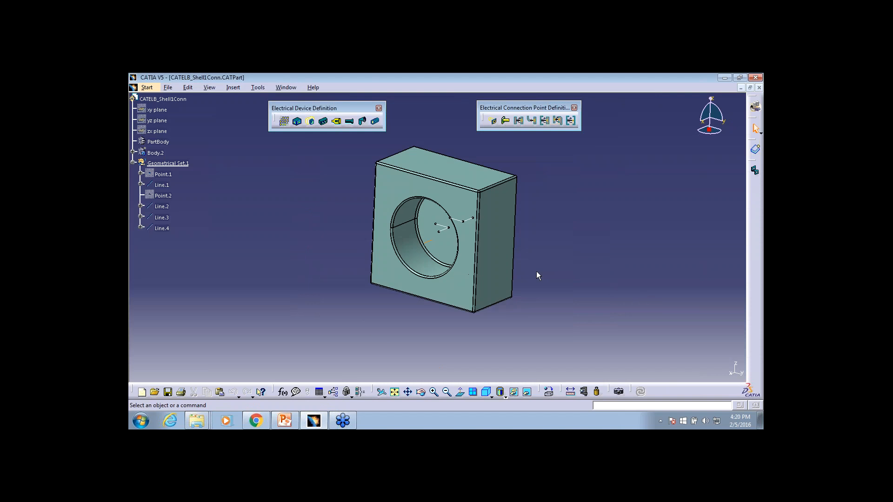
Define the CATELB_Shell1Conn part as an electrical shell with the default definition settings
left_click(309, 122)
left_click(452, 176)
left_click(688, 369)
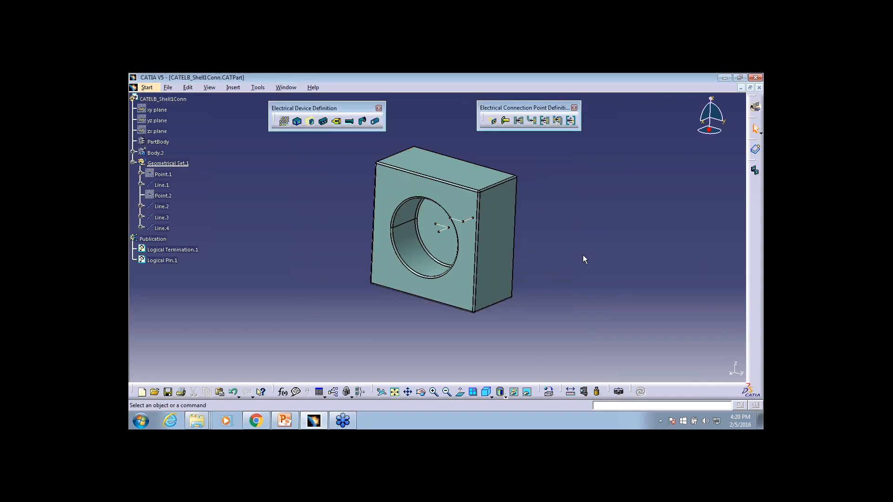
Define cavity connection point CavityCnctPt1 on the flat back face, using that face as contact, Line.1 as coincidence and Line.4 as orientation
middle_click_drag(583, 255, 432, 291)
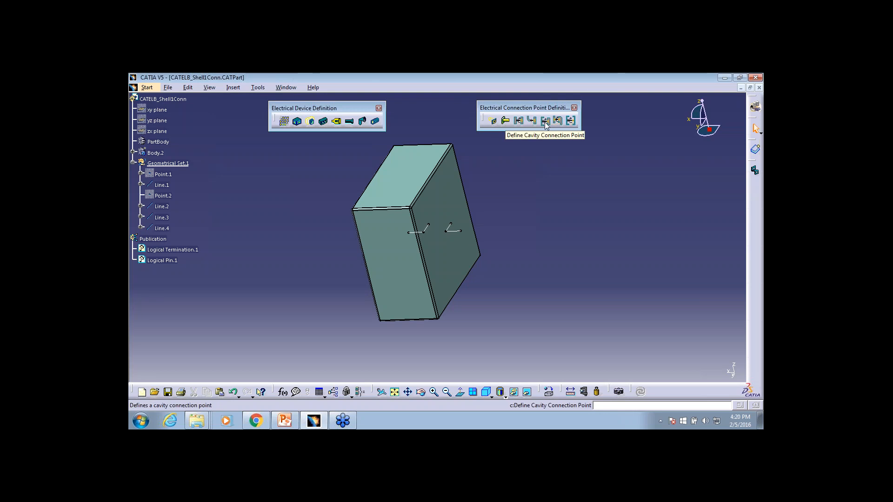
left_click(545, 121)
left_click(459, 241)
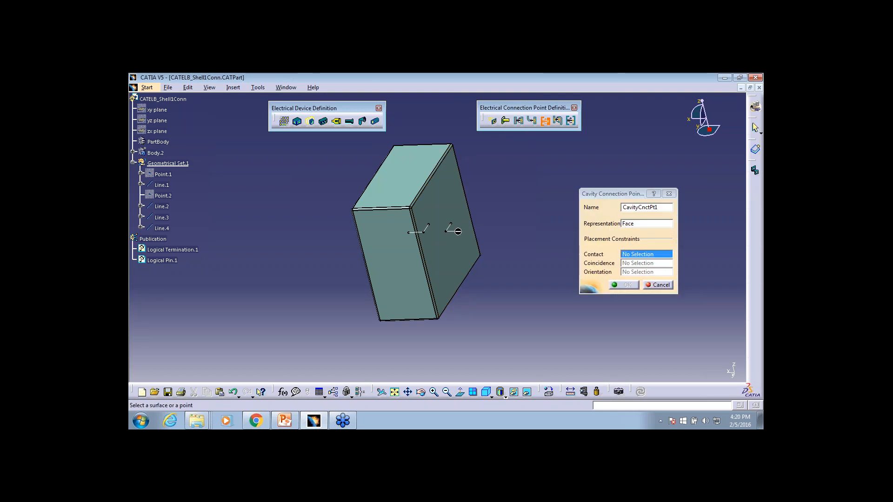
left_click(463, 255)
left_click(454, 230)
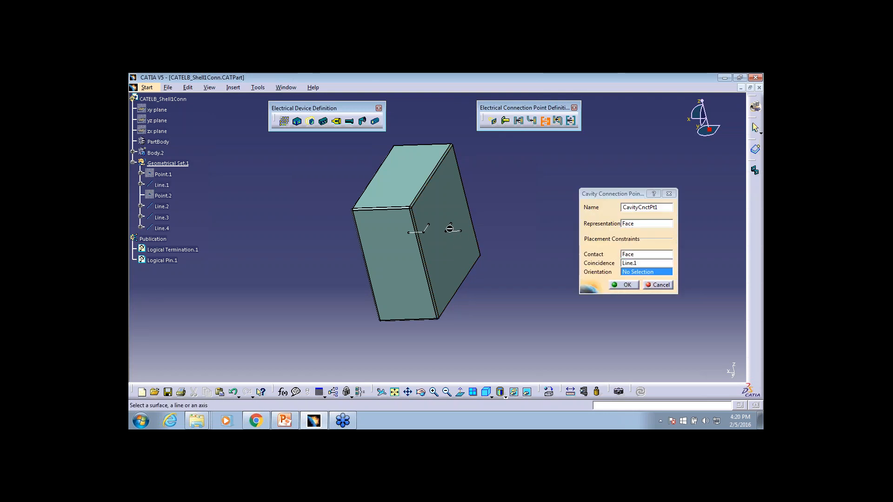
left_click(454, 230)
left_click(622, 286)
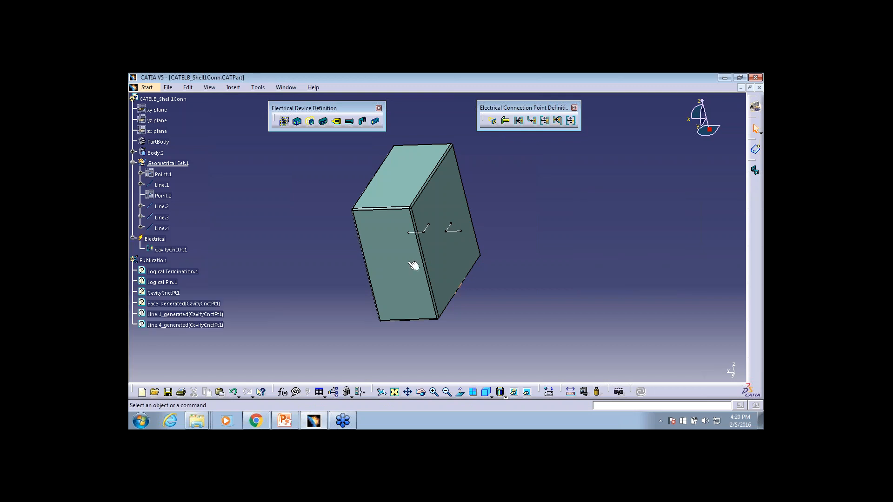
Define Cavity1 on the circular pocket's bottom face, with that face as contact, Line.2 as coincidence and Line.3 as orientation
middle_click_drag(331, 233, 439, 246)
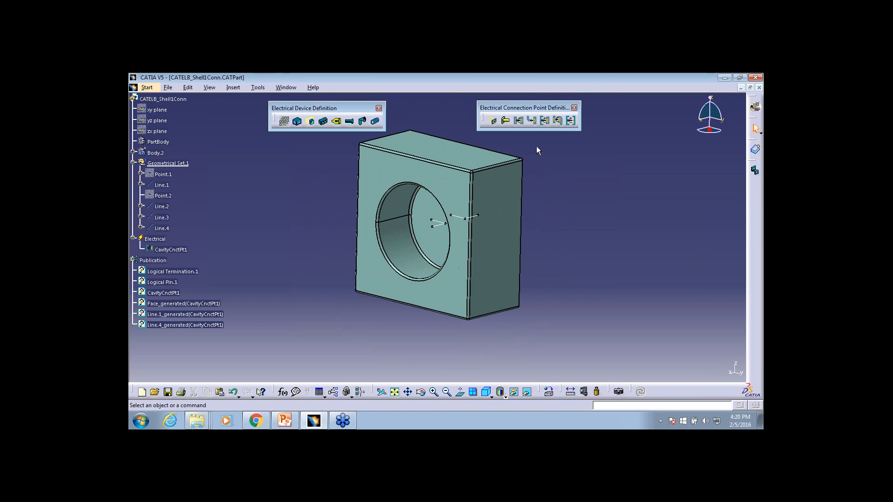
left_click(492, 122)
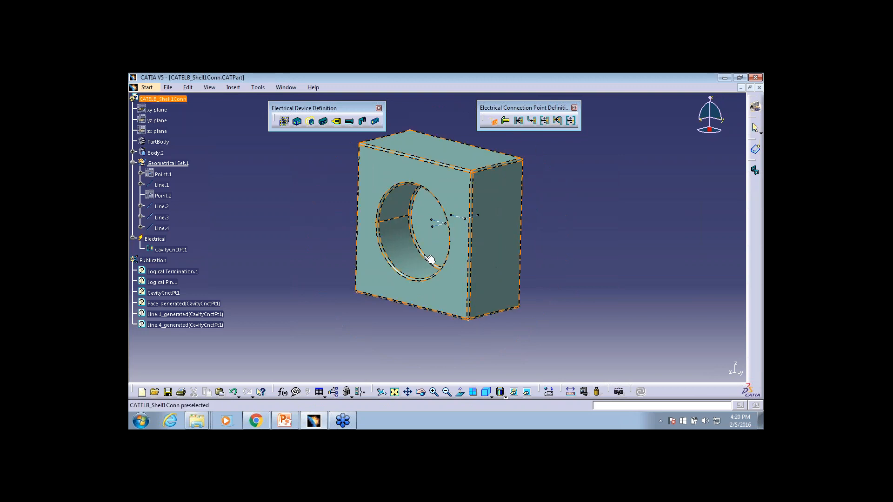
left_click(432, 241)
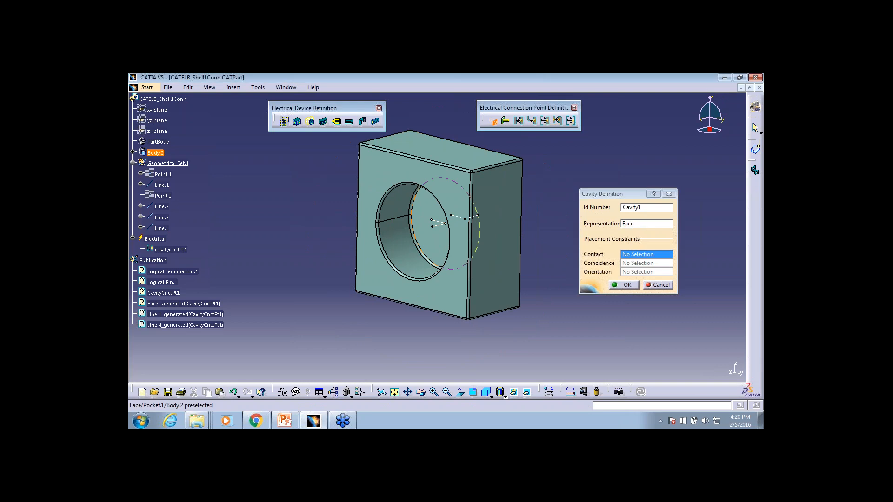
left_click(433, 242)
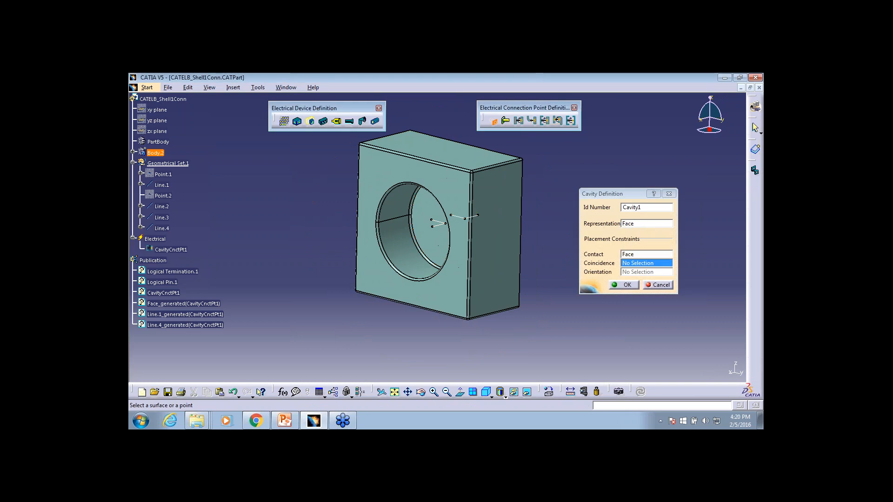
left_click(438, 228)
left_click(438, 222)
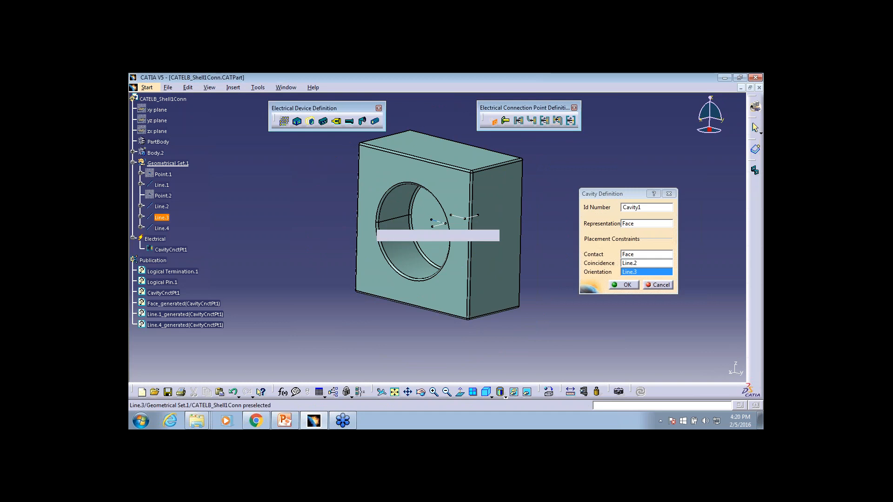
left_click(624, 284)
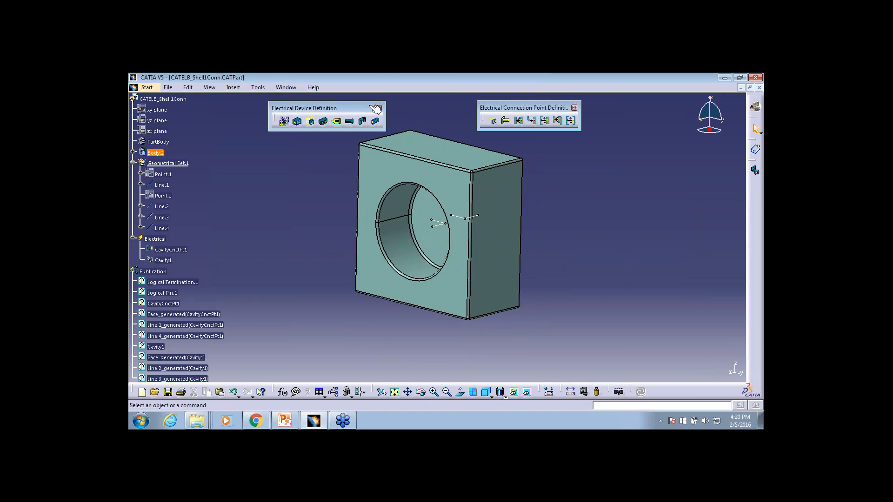
Save the shell part as CATELB_Shell1Conn111.CATPart in the Today folder on the Desktop
left_click(168, 87)
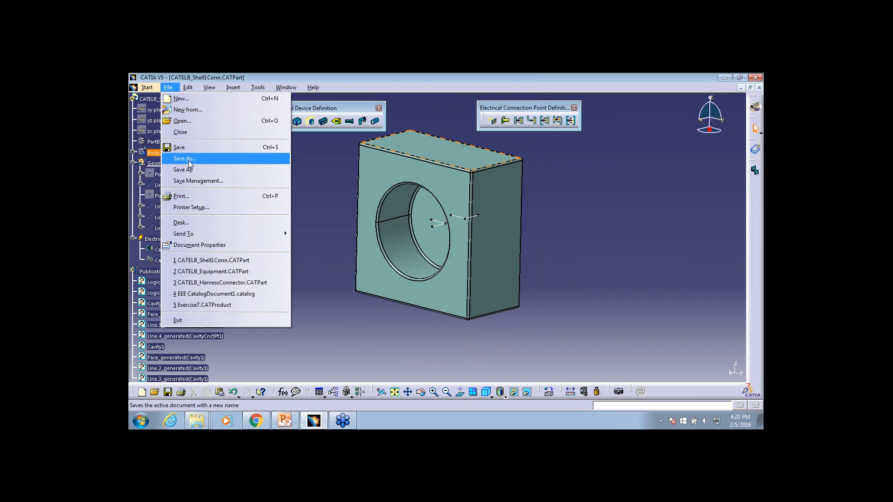
left_click(200, 159)
left_click(339, 202)
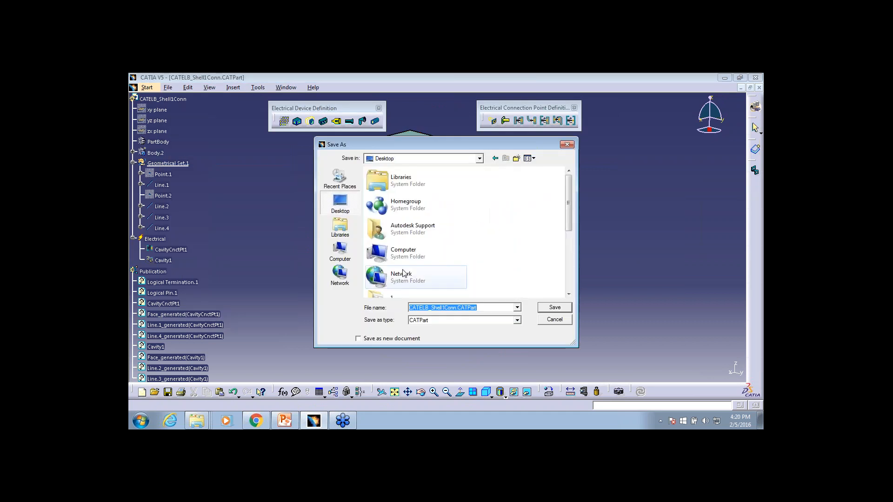
scroll(510, 239, "down", 5)
double_click(401, 286)
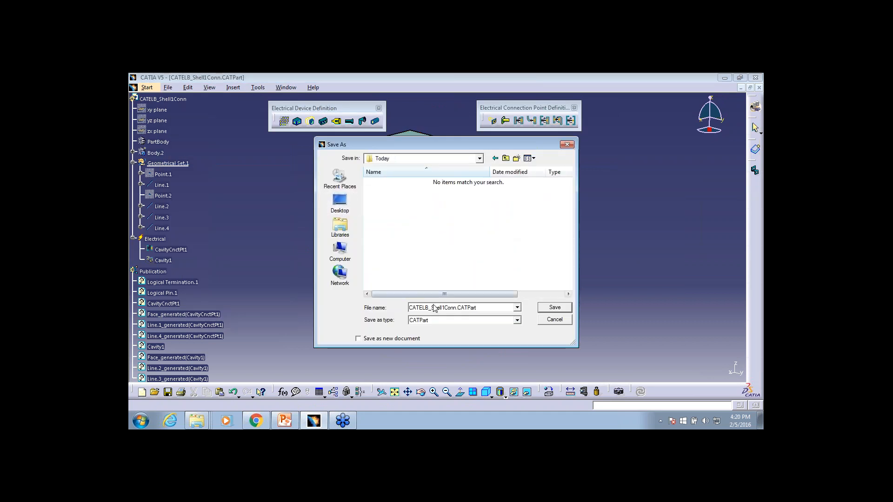
left_click(484, 310)
type("111")
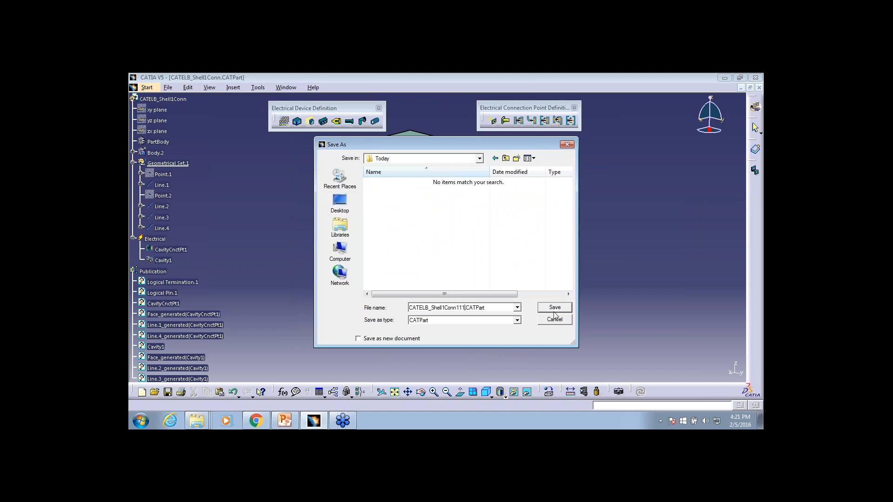
left_click(555, 308)
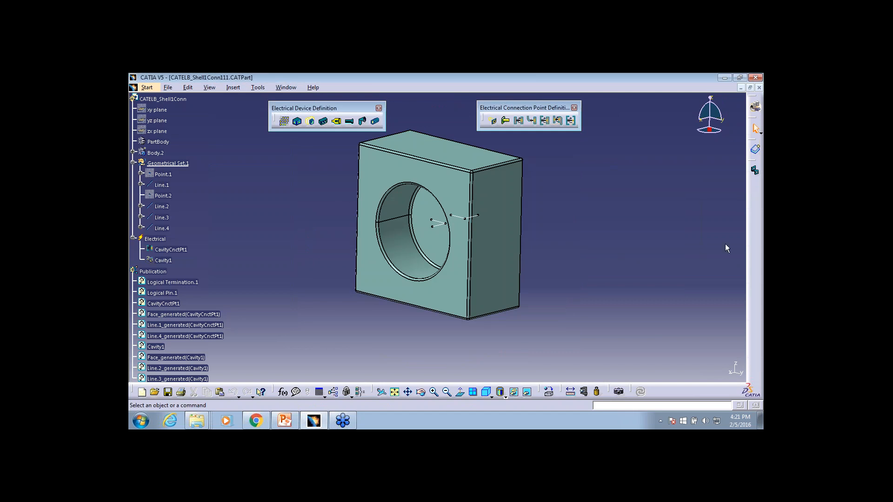
Store the shell device in the shell family of EEE CatalogDocument1.catalog
left_click(756, 150)
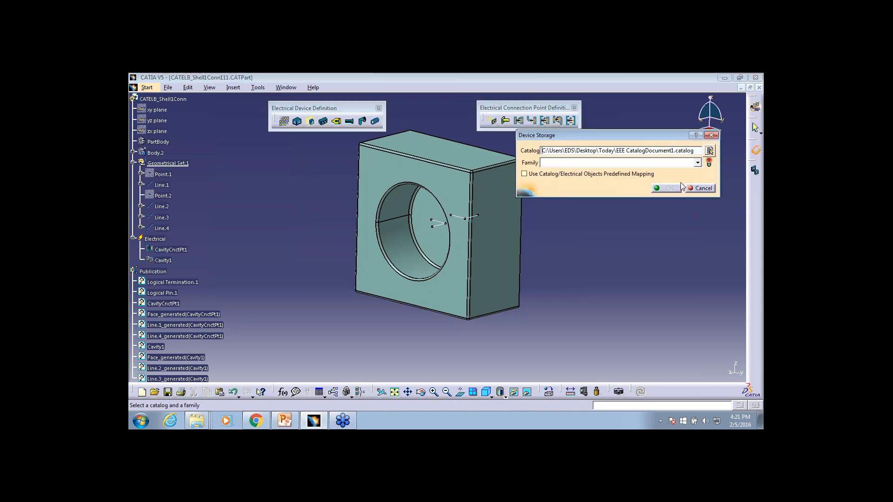
left_click(697, 163)
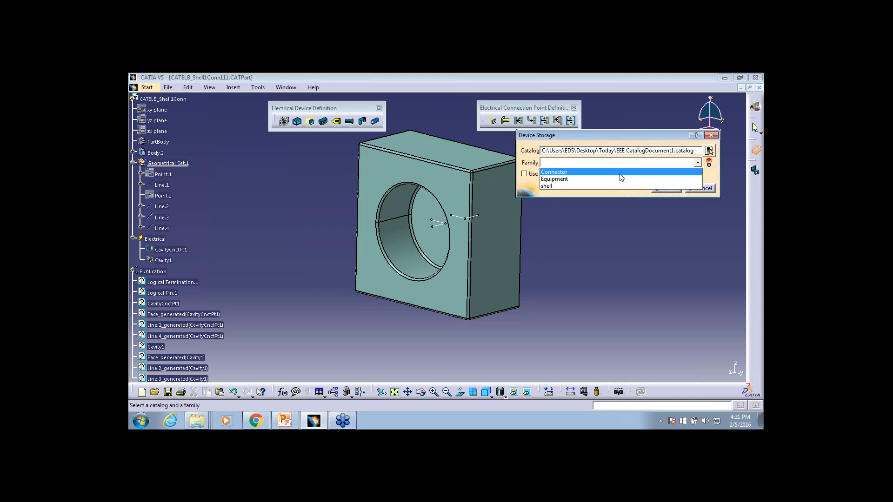
left_click(607, 184)
left_click(677, 189)
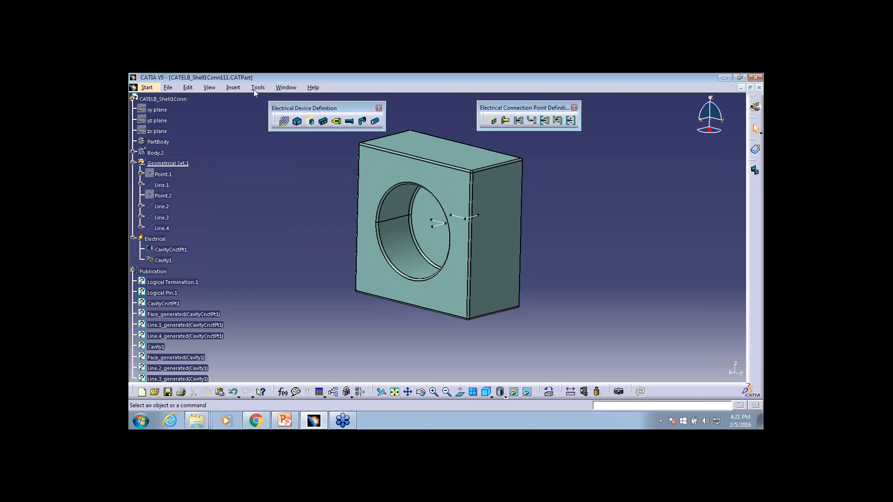
Switch to EEE CatalogDocument1.catalog and preview the contents of its shell family
left_click(285, 88)
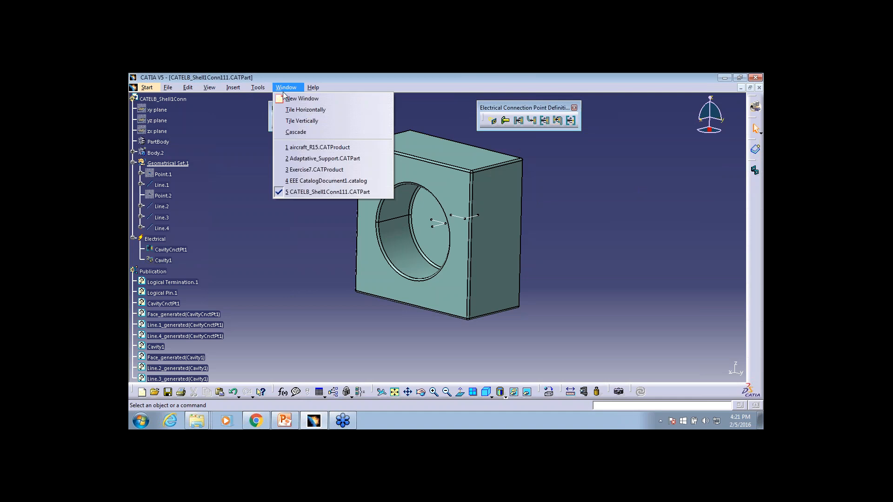
left_click(334, 181)
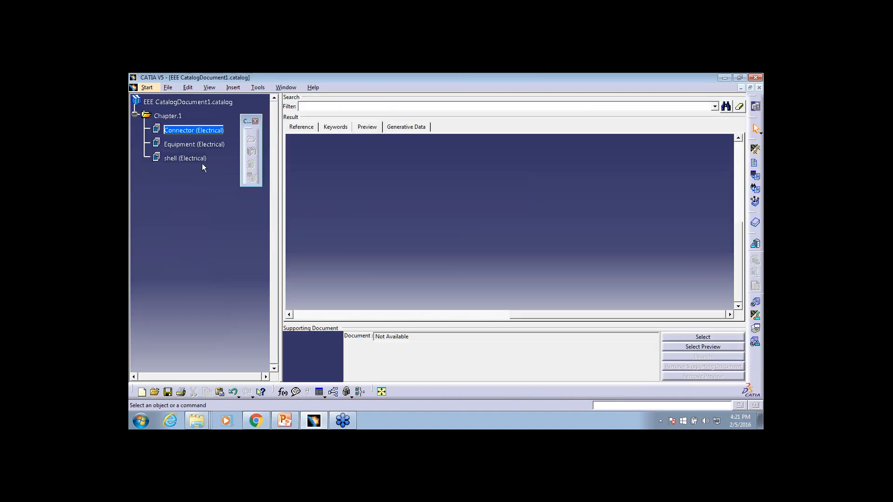
left_click(186, 158)
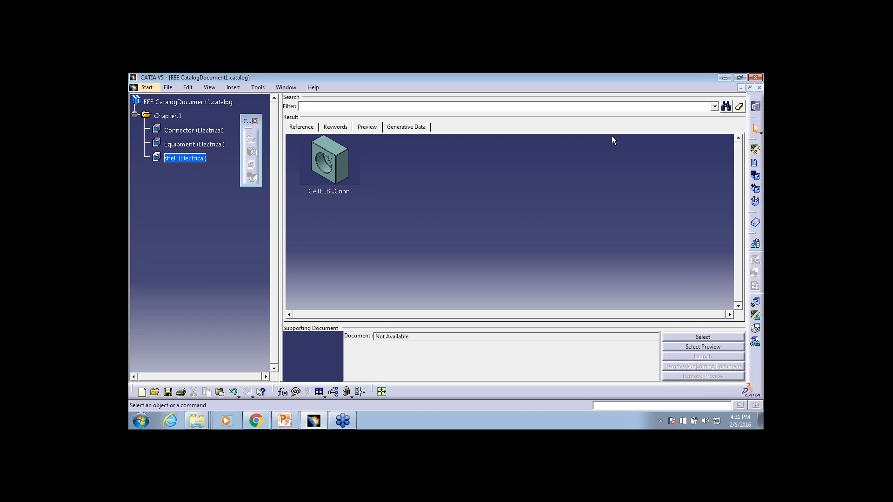
left_click(313, 421)
left_click(313, 421)
Minimize the catalog, maximize the CATELB_Shell1Conn111 part window, and undock the device storage toolbar and the electrical toolbar next to it
left_click(743, 88)
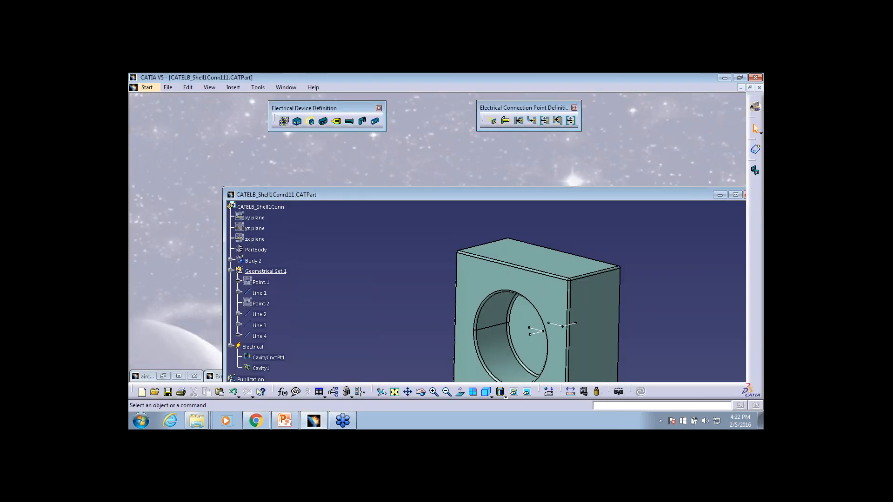
double_click(690, 197)
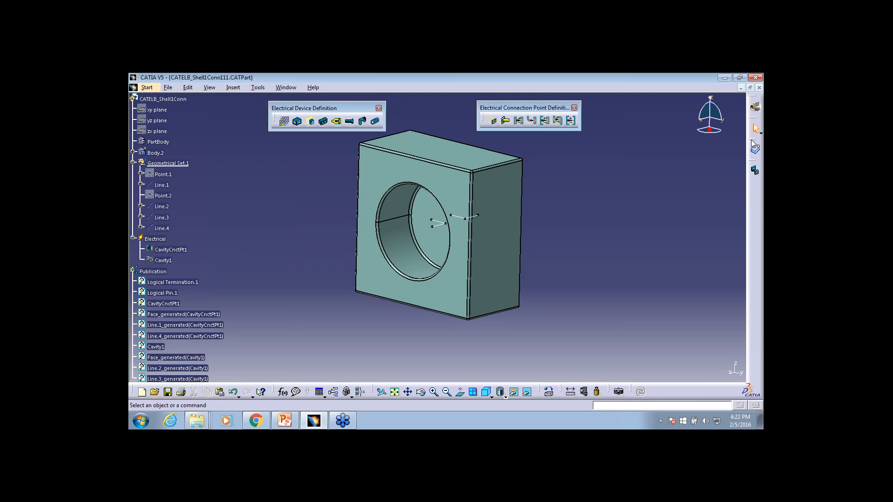
left_click_drag(755, 141, 652, 143)
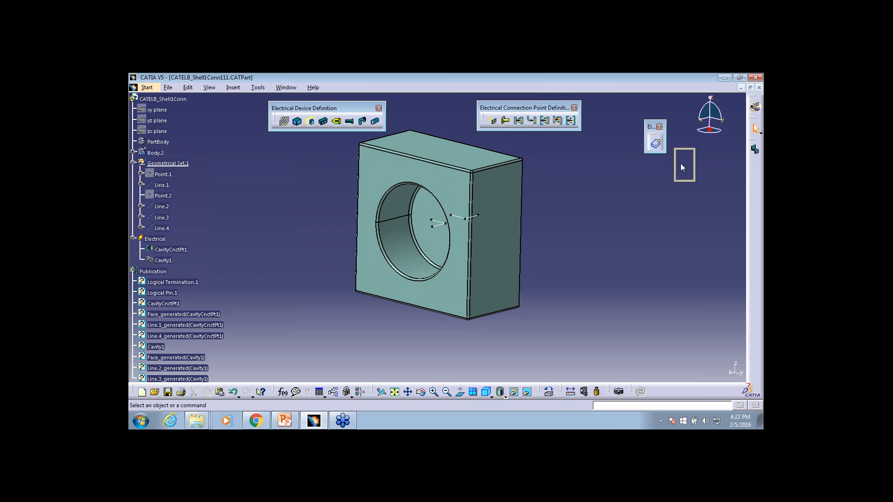
left_click_drag(755, 148, 563, 181)
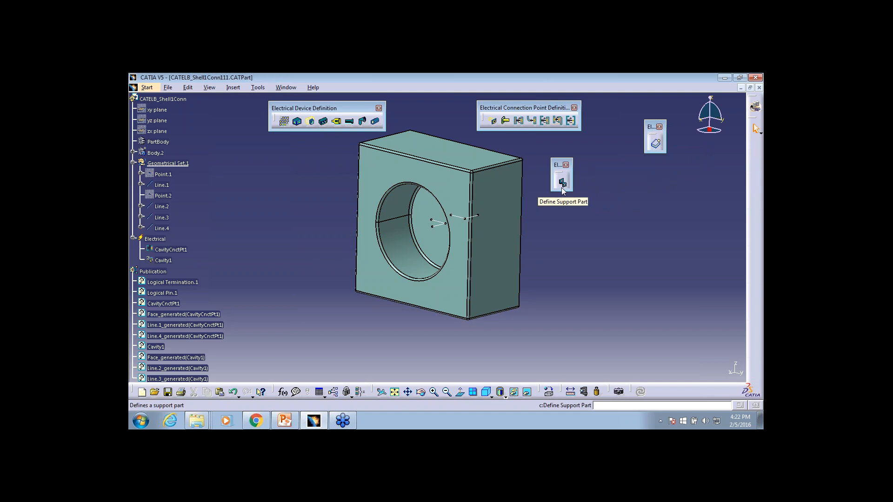
left_click(326, 424)
left_click(325, 425)
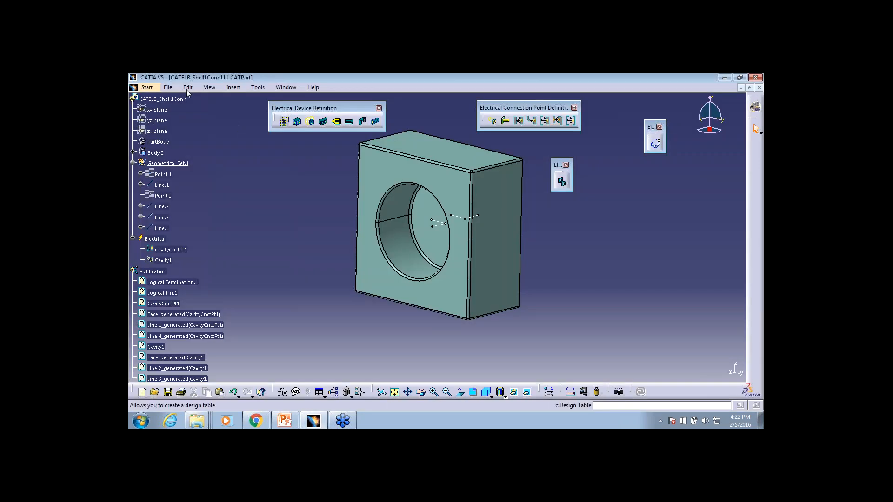
left_click(168, 88)
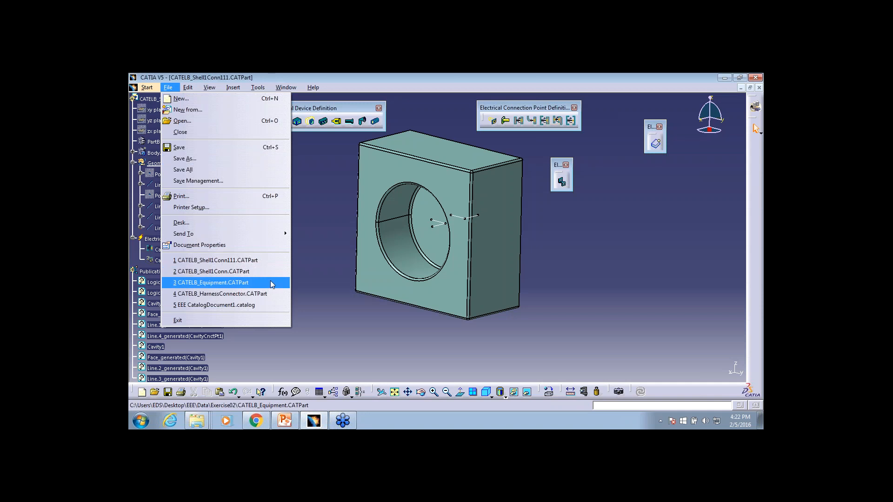
left_click(321, 314)
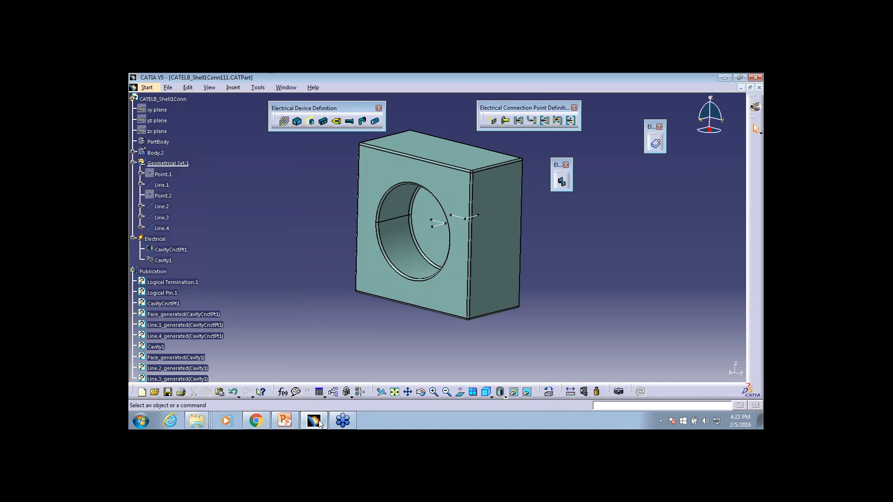
Open CATELB_Support.CATPart from the Exercise02 folder in CATIA
right_click(196, 421)
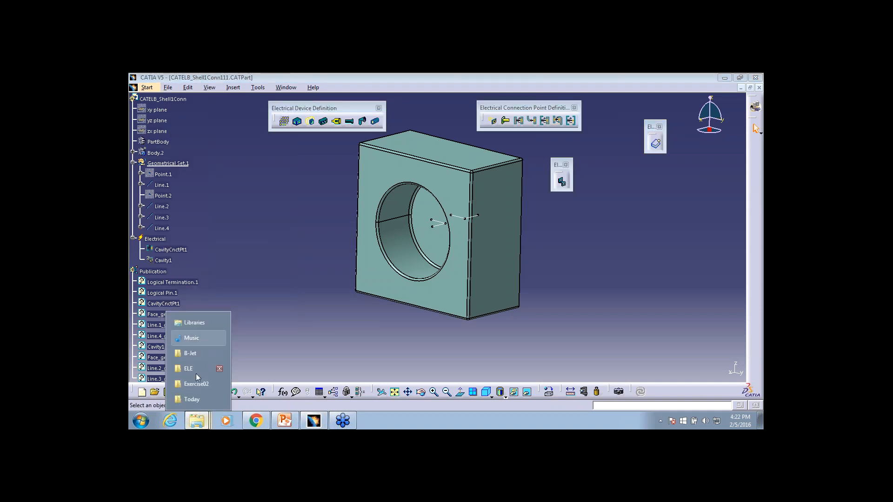
left_click(194, 384)
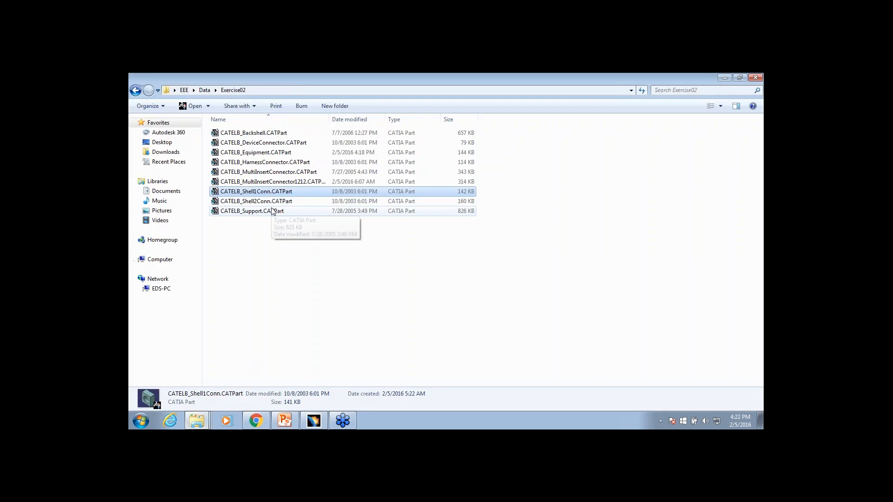
left_click(273, 211)
left_click_drag(272, 212, 408, 339)
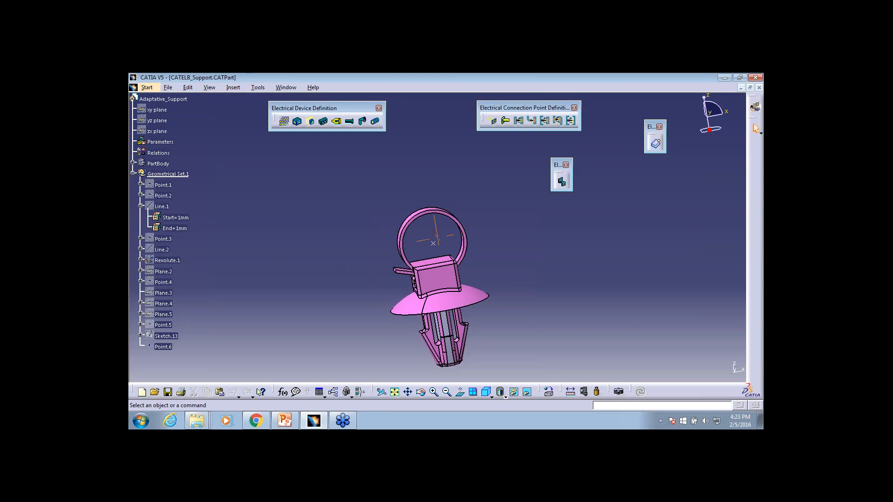
Start a support definition on the Adaptative_Support part, using Point.6 at the ring's centre and one flat ring side face as the first plane
middle_click_drag(342, 264, 362, 249)
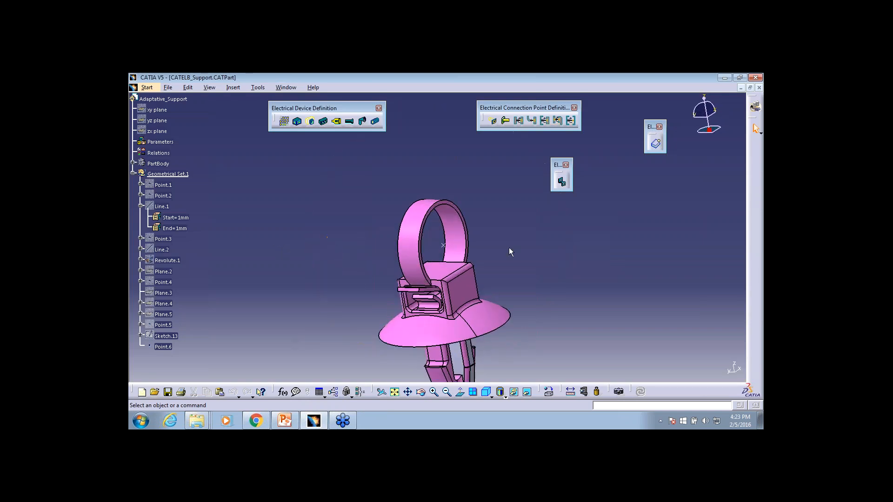
middle_click_drag(568, 249, 535, 248)
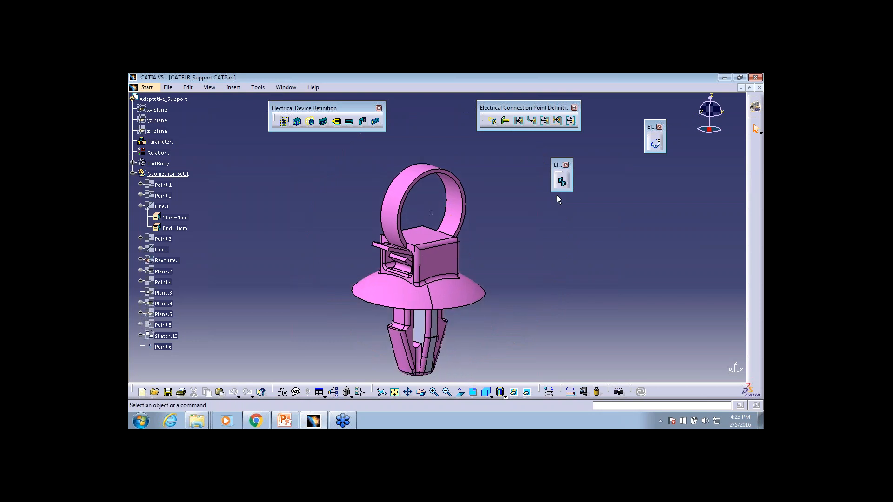
left_click(568, 185)
left_click(563, 183)
left_click(423, 246)
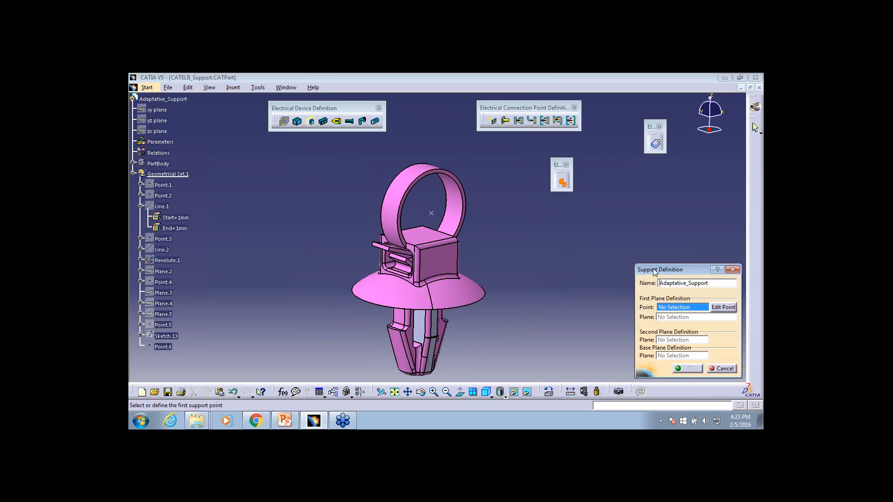
left_click(431, 213)
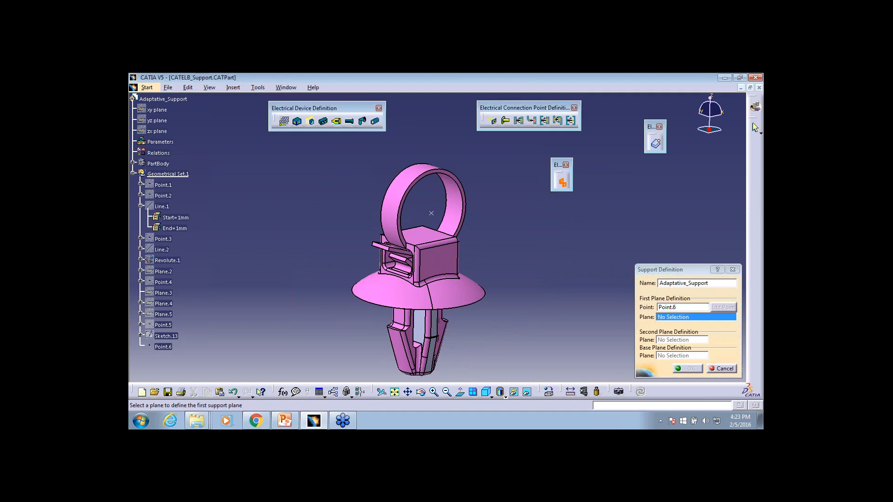
middle_click_drag(448, 249, 470, 234)
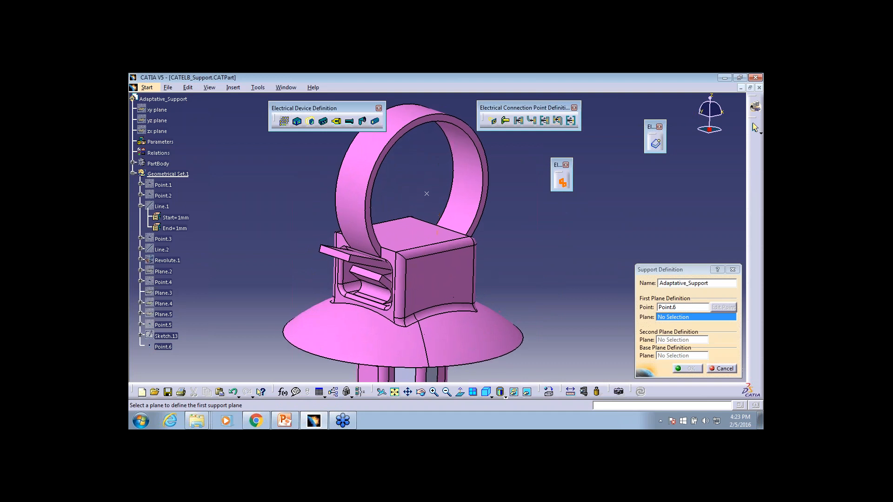
middle_click_drag(426, 194, 366, 244)
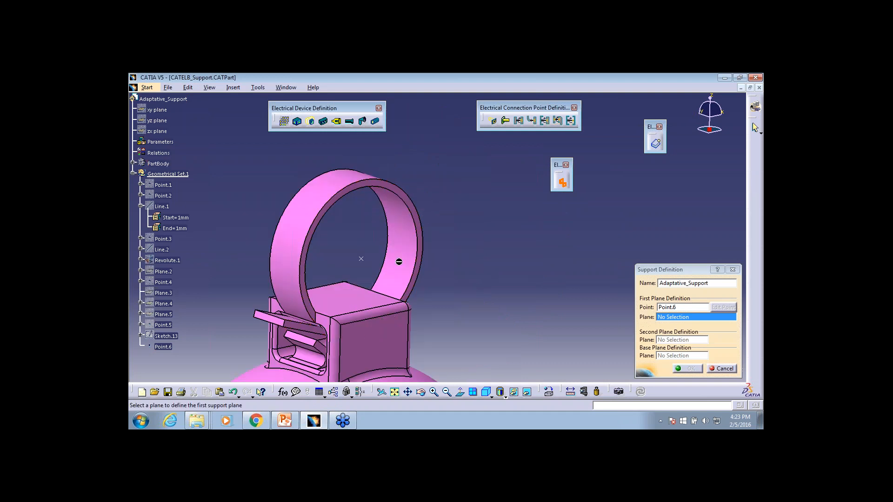
left_click(405, 192)
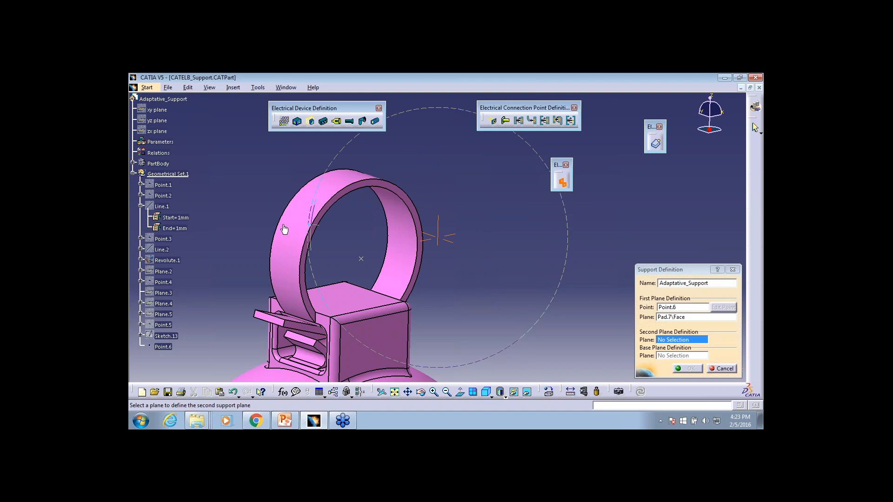
Set the opposite flat side face of the ring as the second plane and complete the support definition
middle_click_drag(284, 229, 325, 219)
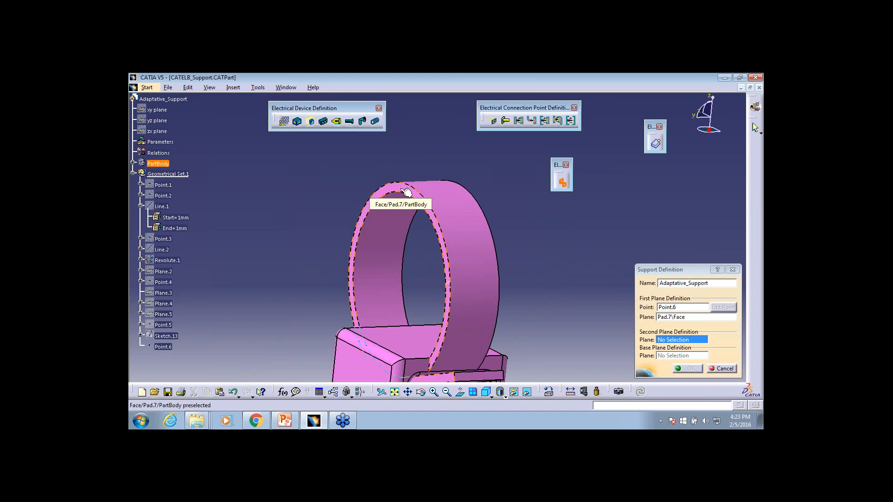
left_click(406, 192)
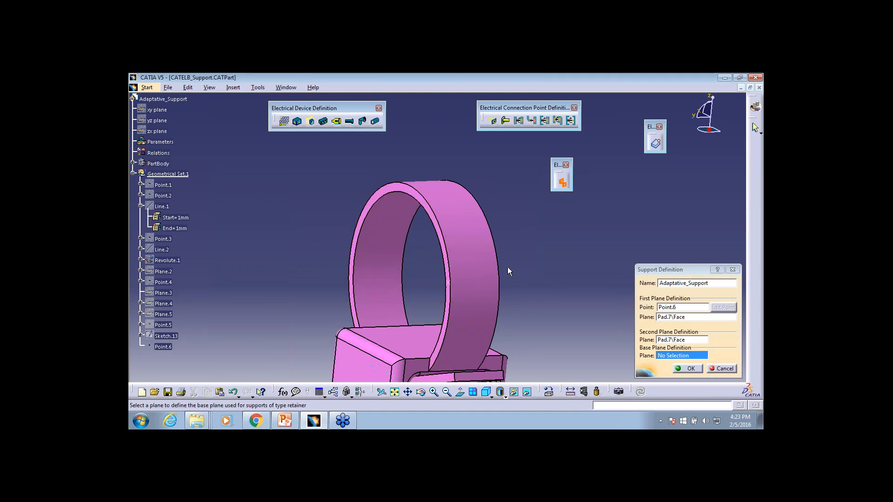
middle_click_drag(551, 277, 376, 233)
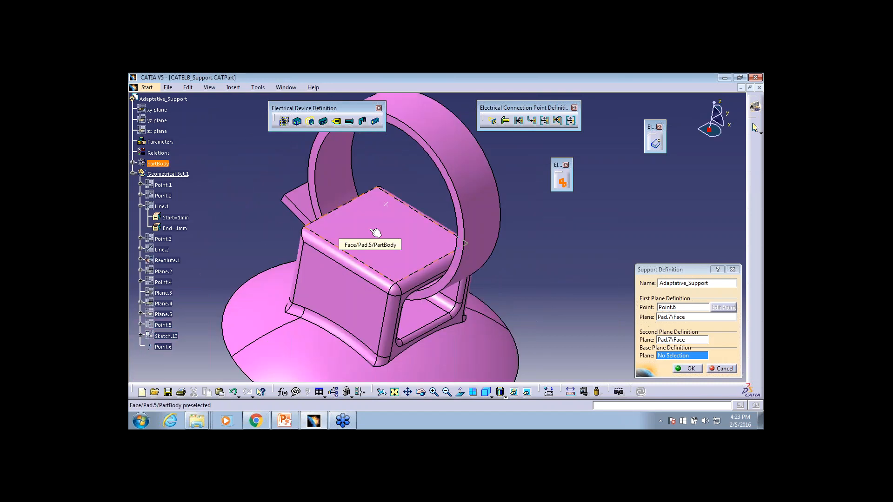
left_click(688, 368)
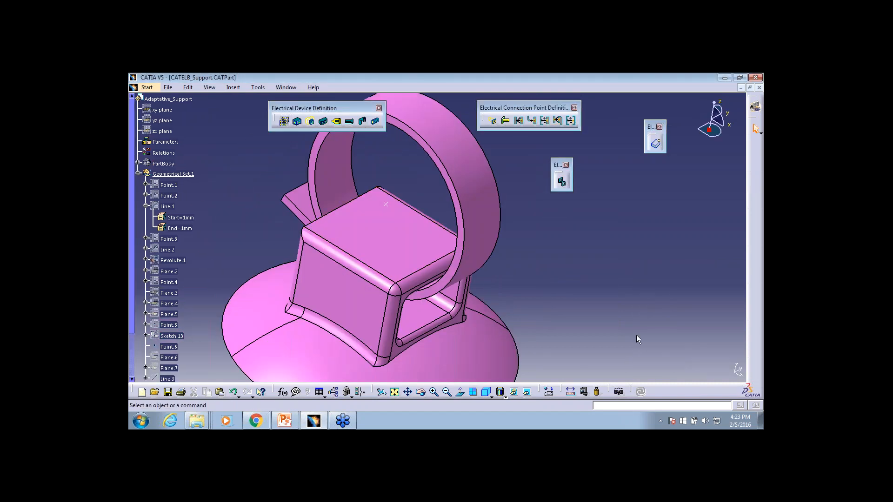
Try to store the support device, dismiss the storage warning, and save CATELB_Support.CATPart under its existing name
left_click(656, 143)
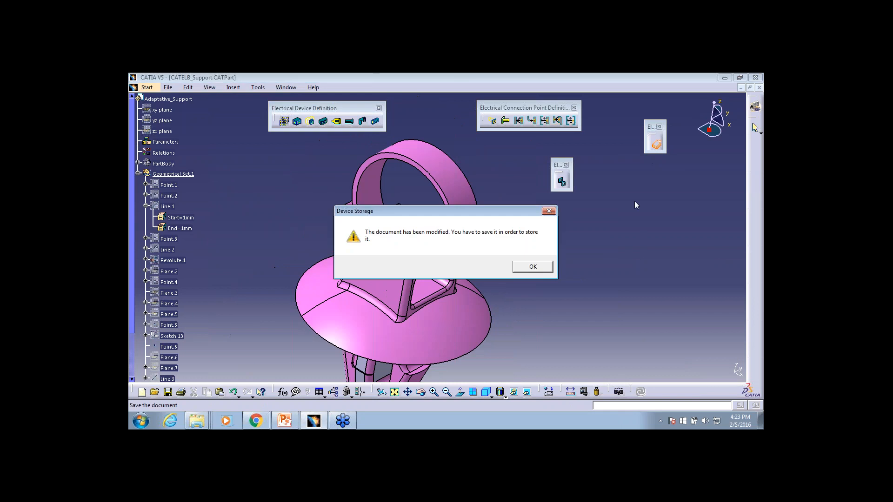
left_click(555, 211)
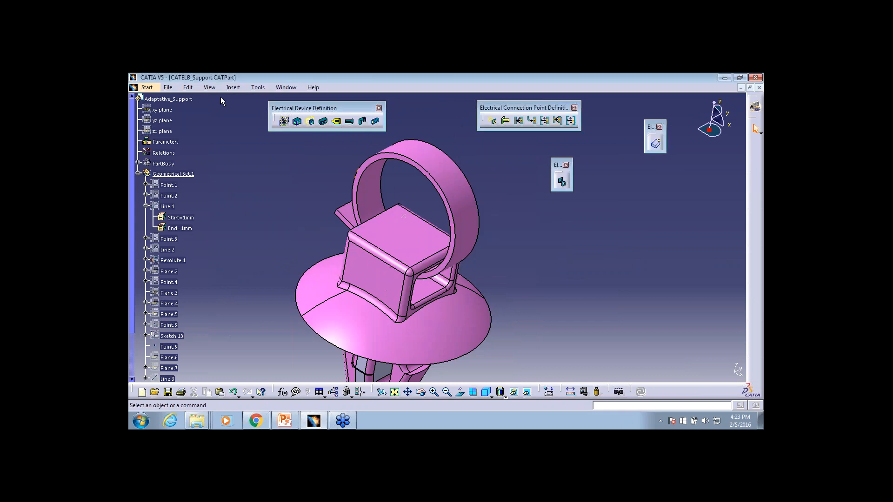
left_click(170, 88)
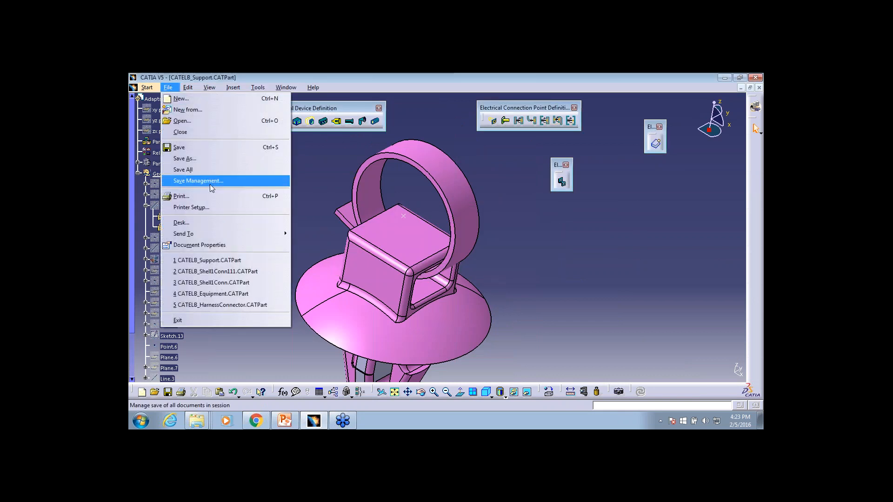
left_click(203, 147)
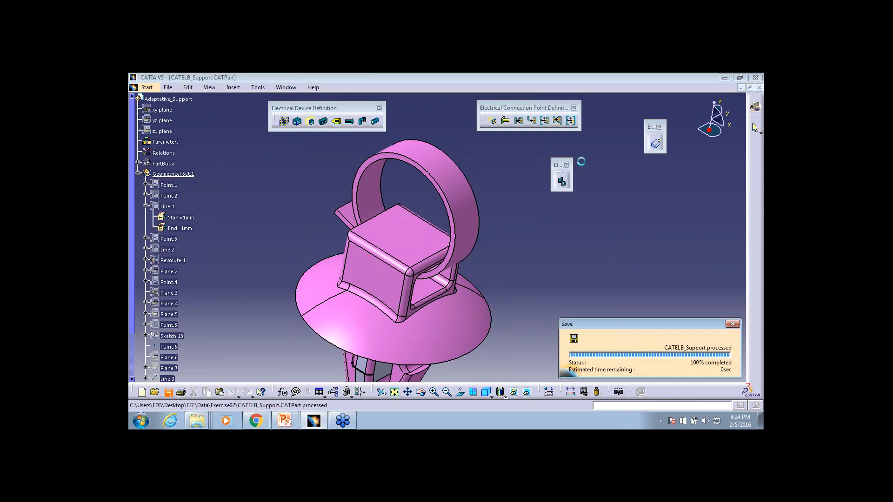
Store the support device in the Connector family of EEE CatalogDocument1.catalog
left_click(562, 182)
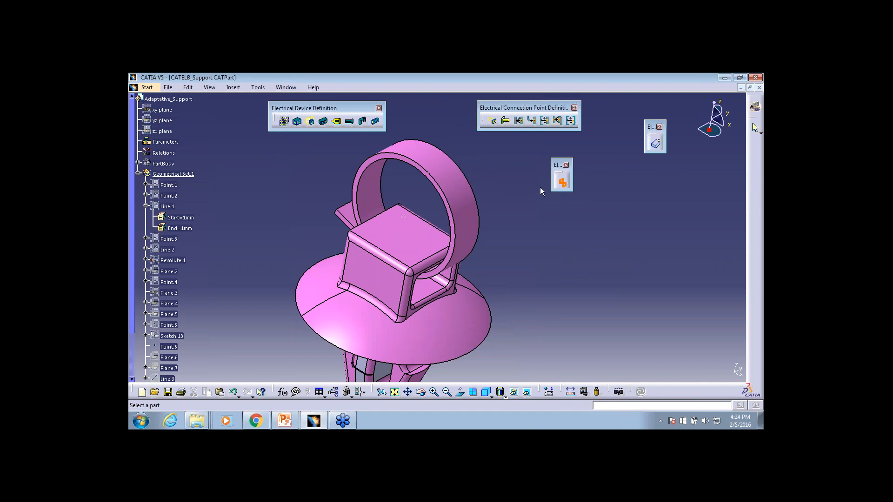
left_click(655, 143)
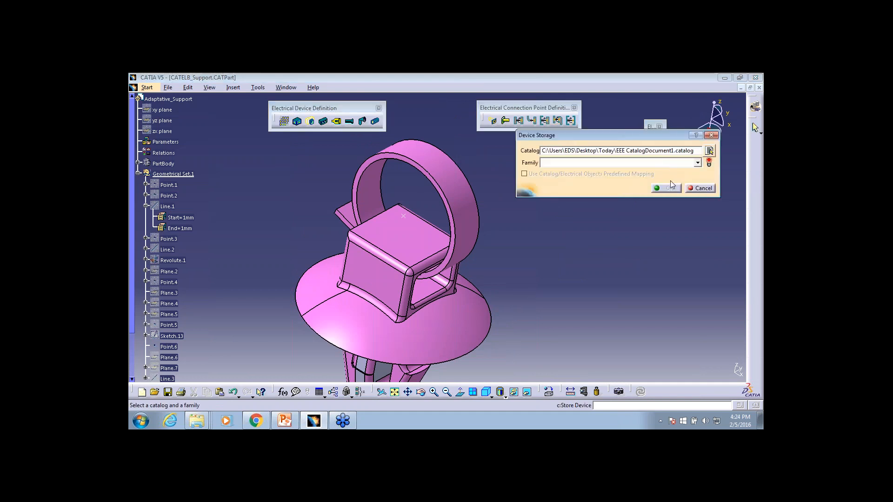
left_click(698, 163)
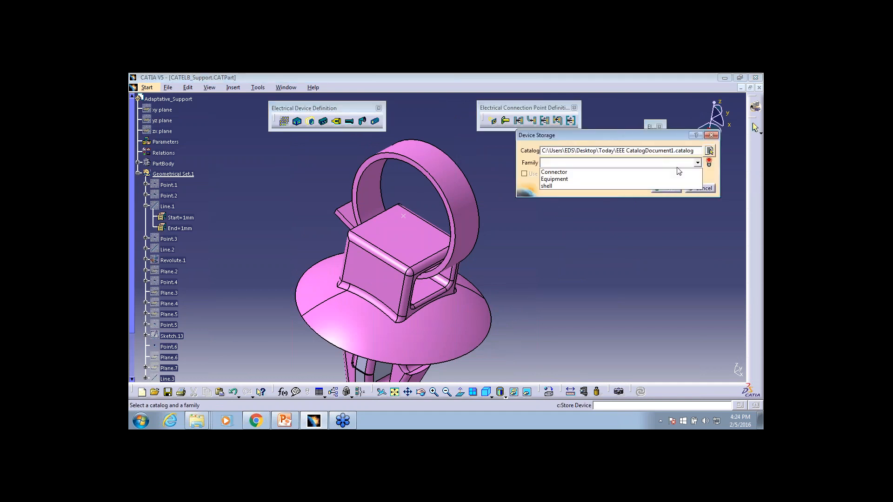
left_click(644, 173)
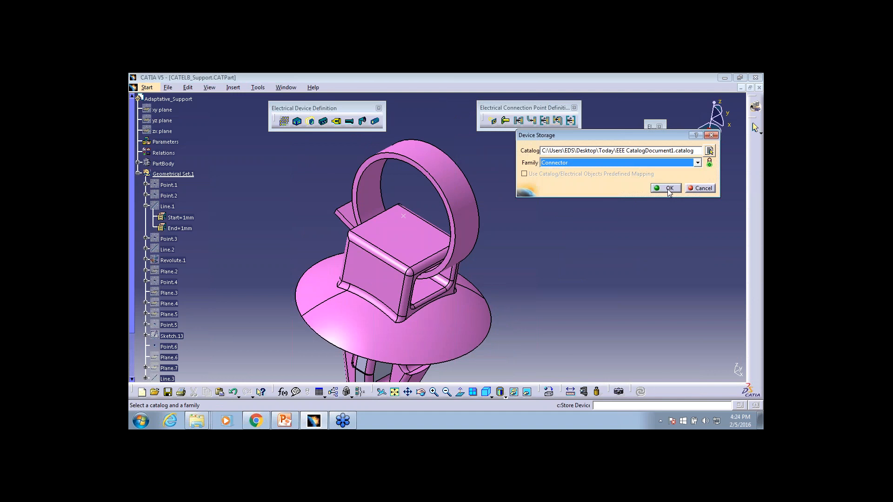
left_click(668, 189)
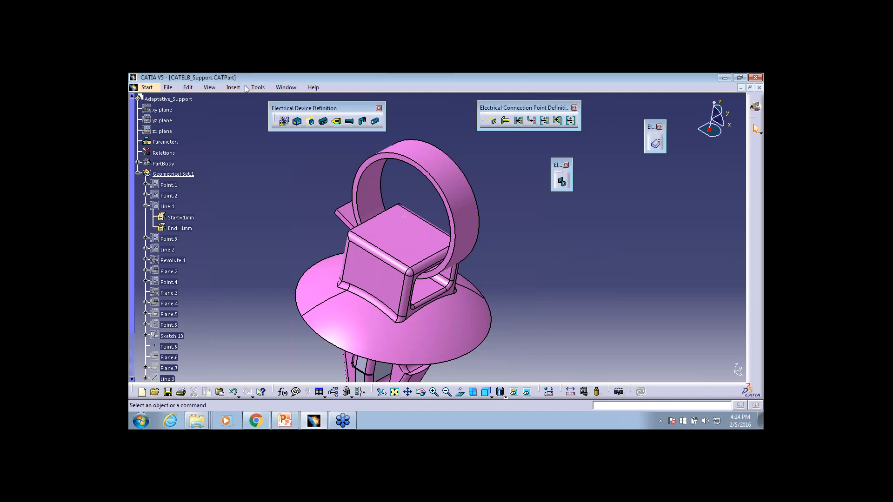
Check the Connector family's contents in EEE CatalogDocument1.catalog, then minimize the catalog window
left_click(285, 87)
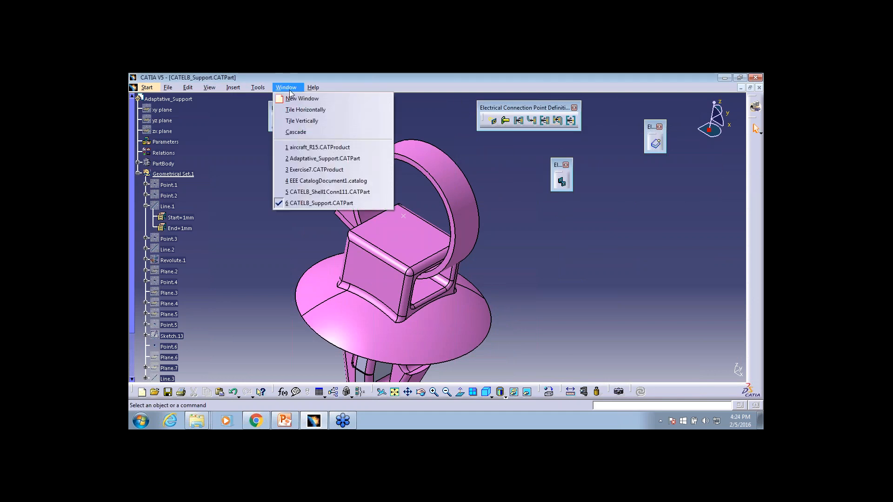
left_click(338, 185)
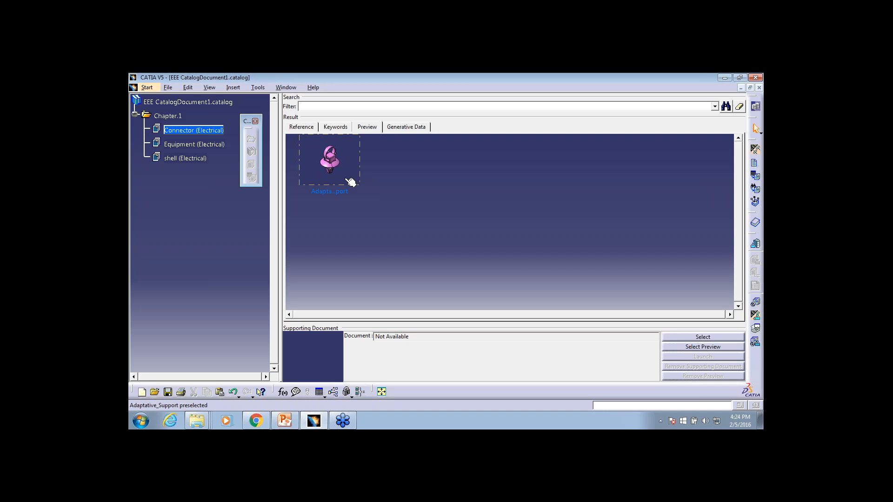
left_click(741, 88)
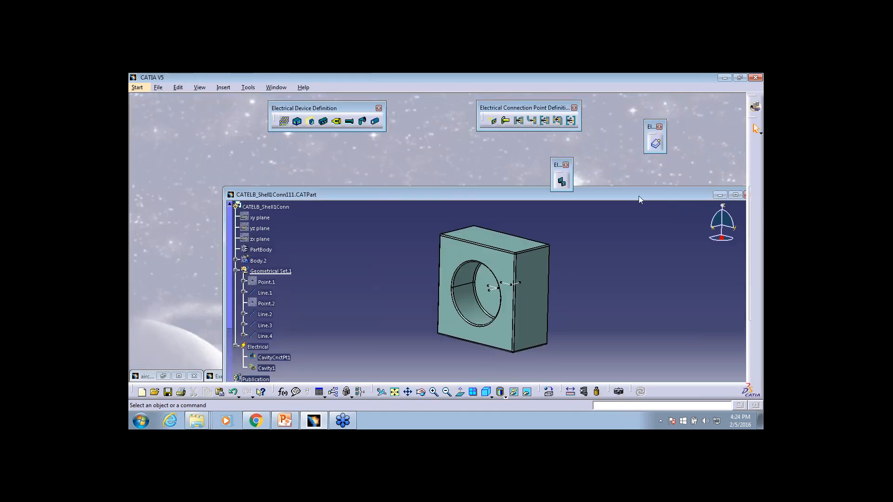
Clear away the shell part window, then restore and maximize the aircraft_R15.CATProduct window
left_click_drag(638, 195, 596, 154)
left_click(709, 153)
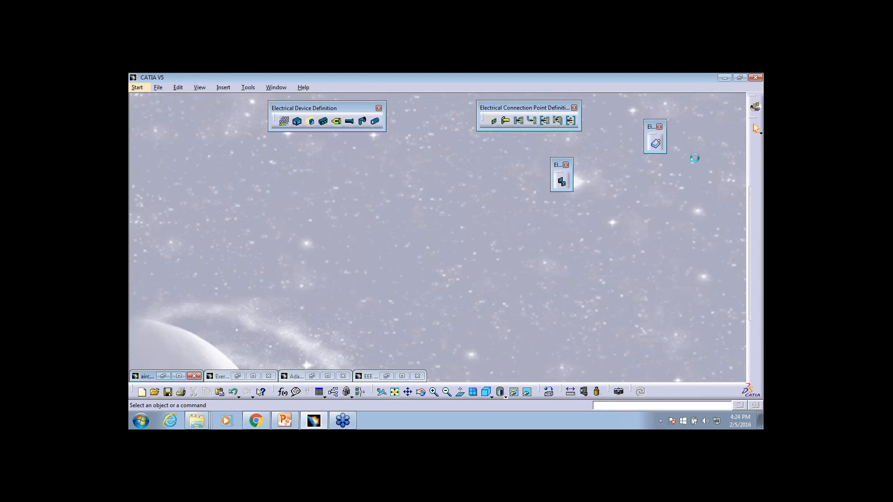
left_click(147, 376)
left_click(153, 293)
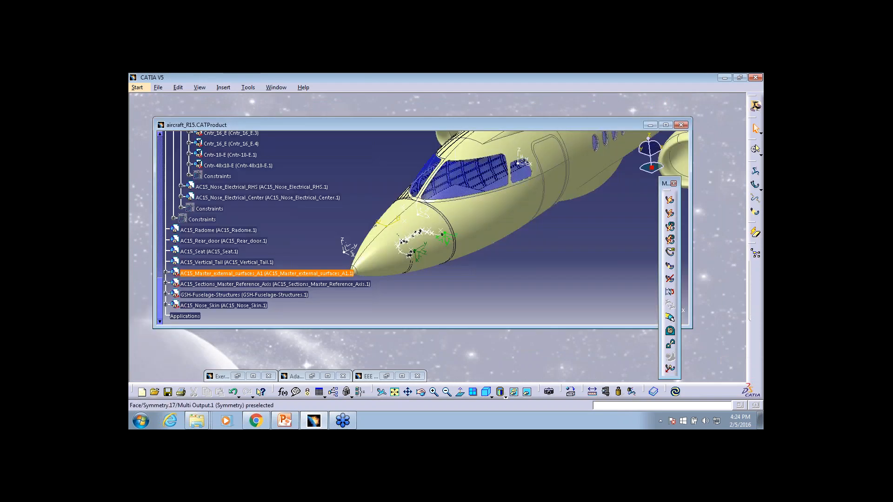
double_click(526, 123)
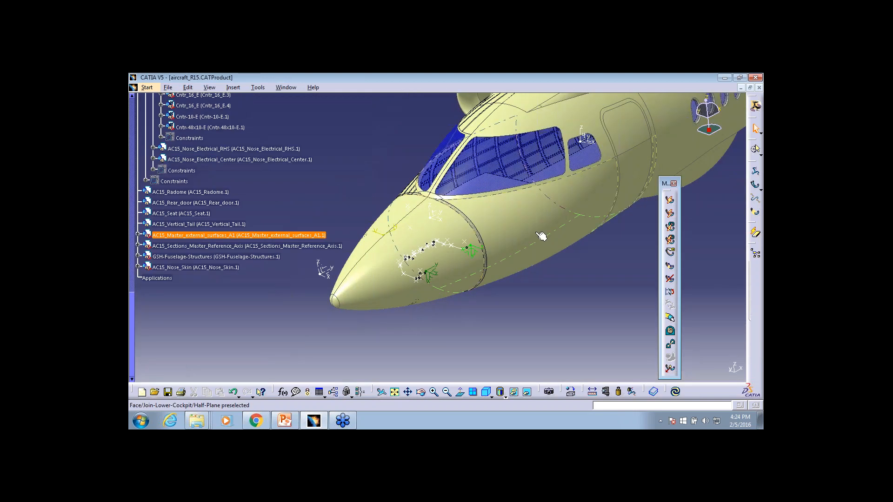
Hide the outer nose surface of the aircraft to expose the equipment inside
middle_click_drag(549, 279, 453, 410)
middle_click_drag(490, 301, 495, 238)
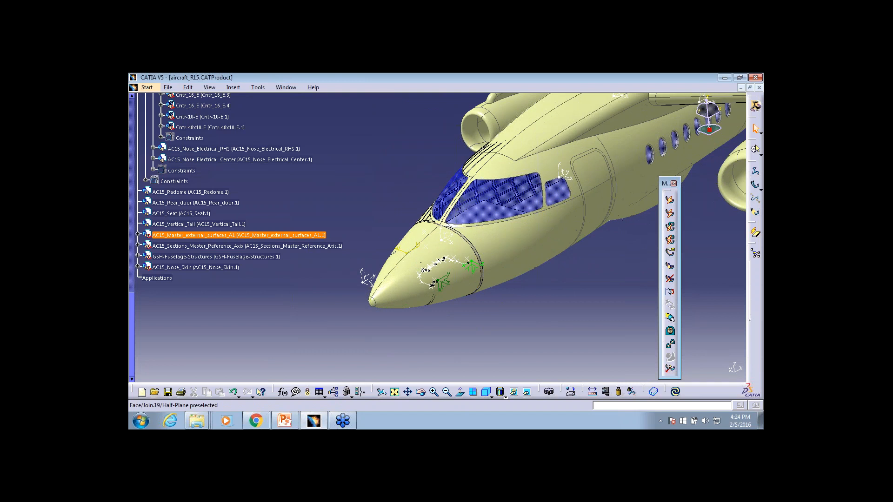
right_click(447, 250)
left_click(471, 277)
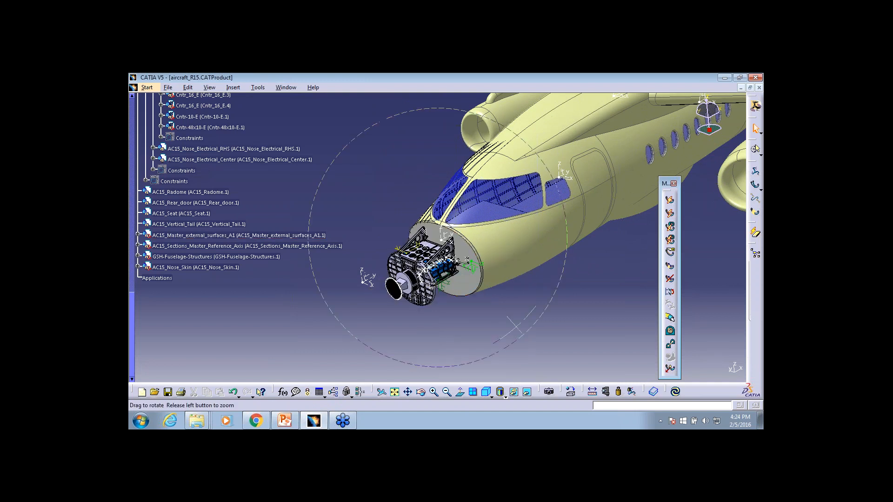
Examine the supports and connectors along the yellow wire bundle in the aircraft's nose section
middle_click_drag(515, 326, 428, 293)
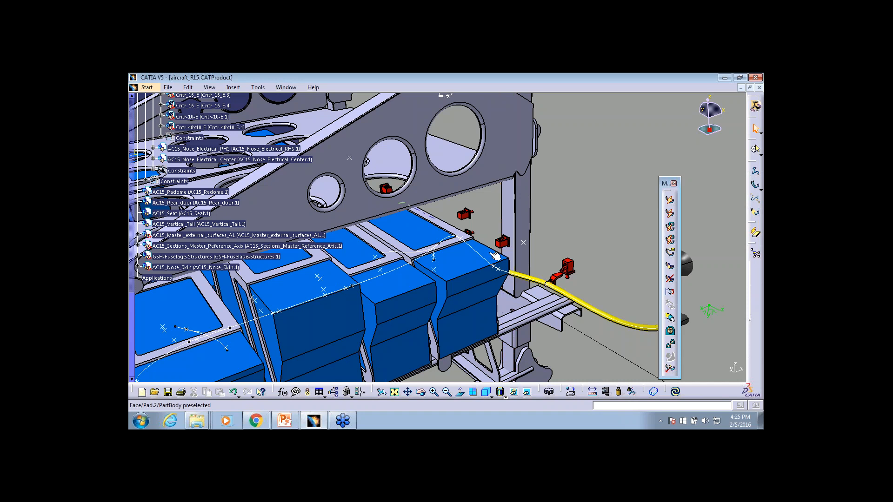
middle_click_drag(478, 241, 599, 244)
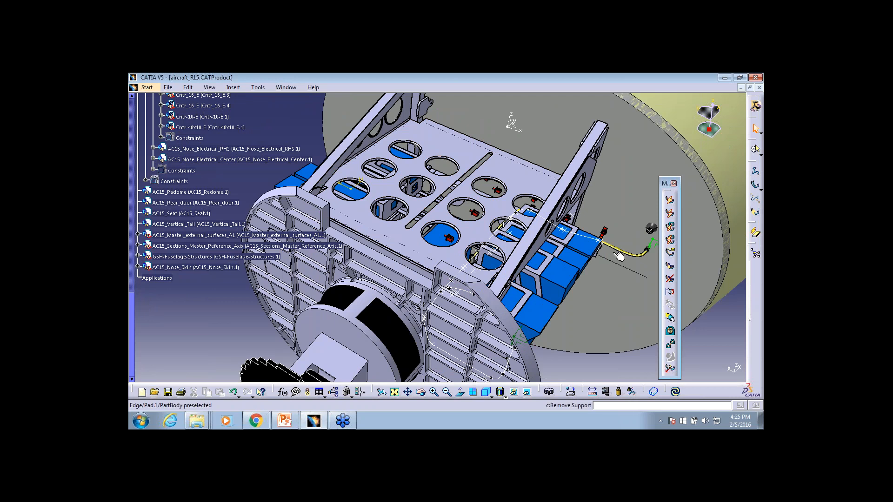
middle_click_drag(599, 244, 540, 209)
middle_click_drag(628, 195, 462, 228)
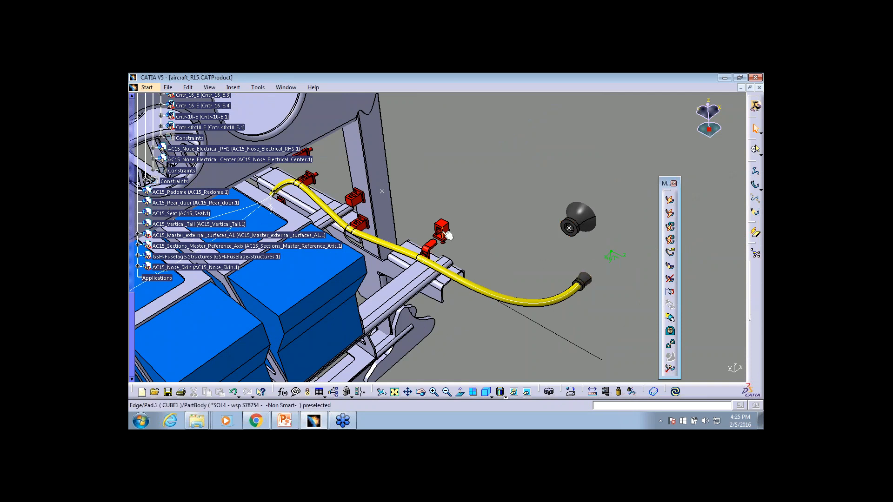
Hide the lower cockpit, floor and upper cockpit surfaces of the aircraft to open up the area behind the nose
middle_click_drag(433, 253, 456, 239)
middle_click_drag(405, 279, 411, 213)
right_click(447, 206)
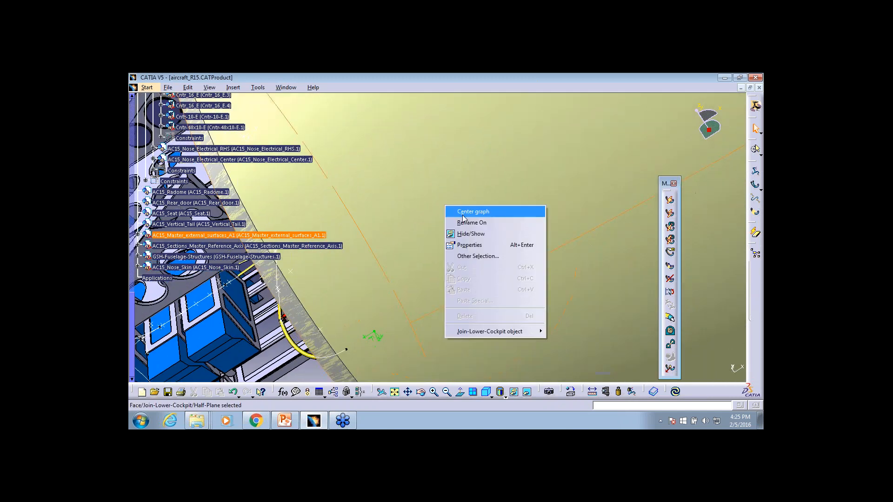
left_click(470, 234)
middle_click_drag(477, 195, 517, 305)
right_click(473, 219)
left_click(497, 249)
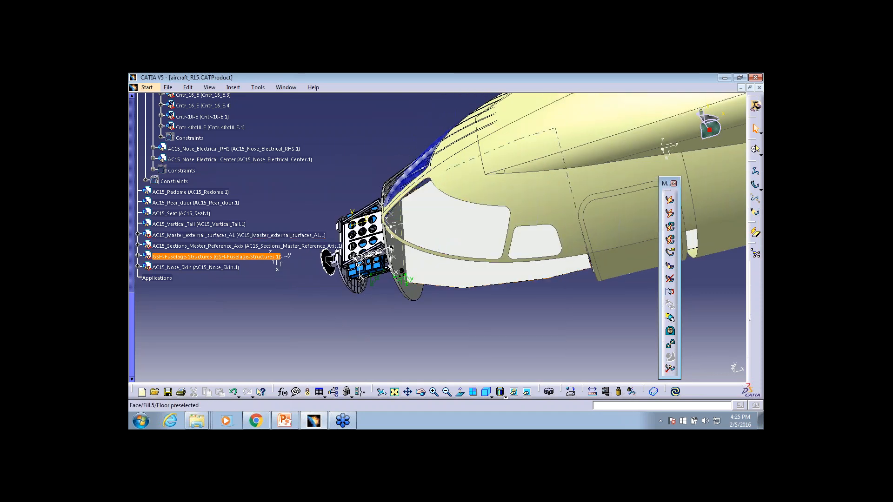
right_click(456, 232)
left_click(482, 261)
right_click(471, 189)
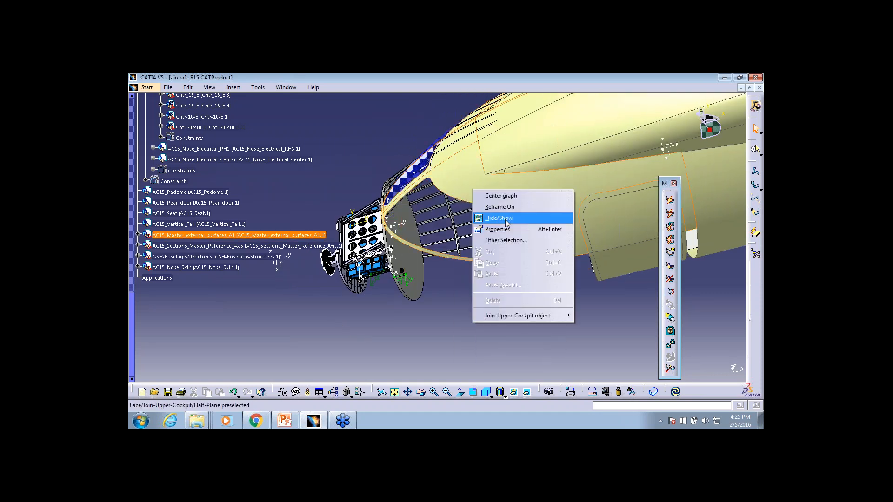
left_click(506, 224)
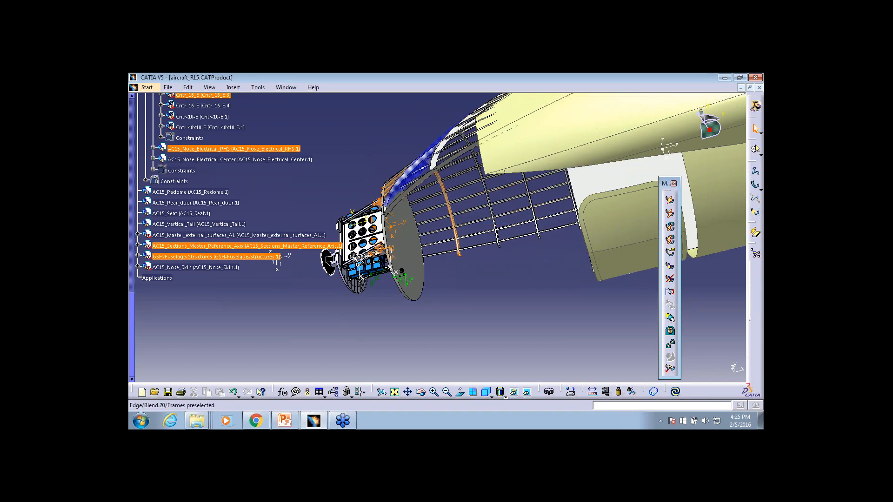
Hide the remaining frame and bulkhead surfaces behind the nose section, exposing the connectors and yellow wire bundle
right_click(427, 179)
left_click(453, 207)
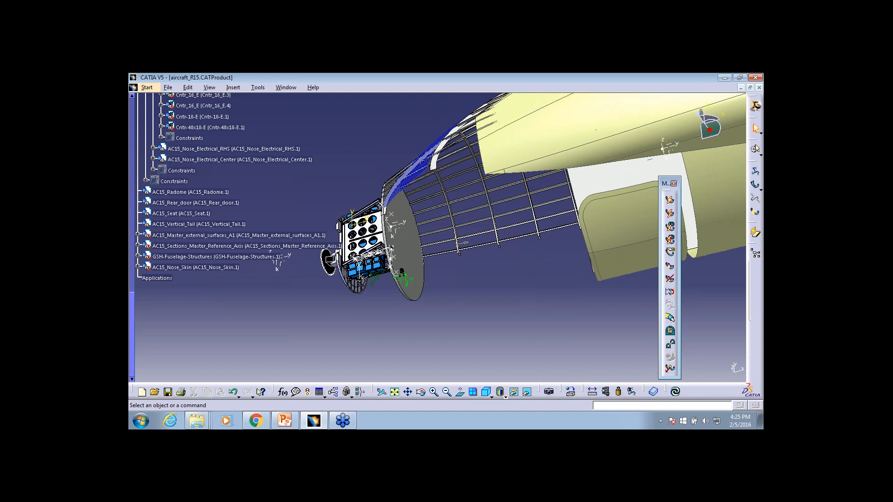
middle_click_drag(445, 250, 446, 249)
right_click(397, 239)
left_click(423, 267)
middle_click_drag(439, 280, 651, 228)
middle_click_drag(519, 275, 435, 236)
middle_click_drag(344, 172, 462, 203)
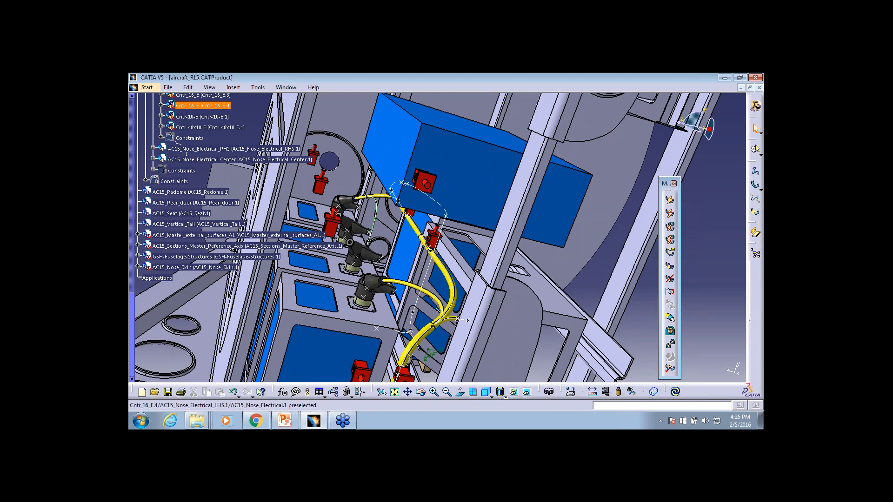
Switch to the file explorer and look through the Data and ELE subfolders of the desktop's EEE folder
right_click(207, 424)
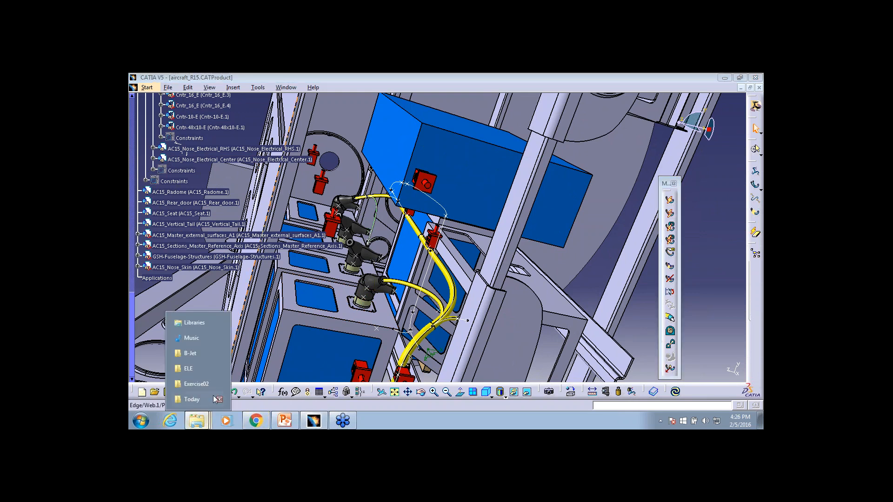
left_click(195, 369)
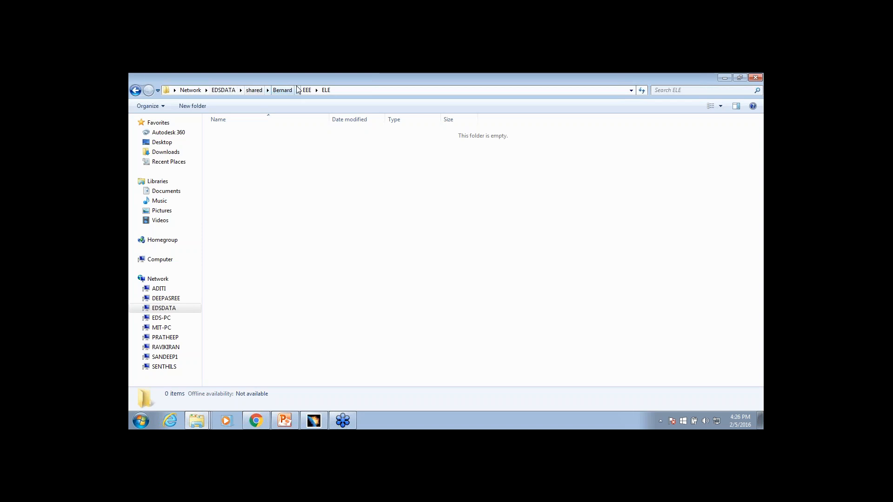
left_click(170, 142)
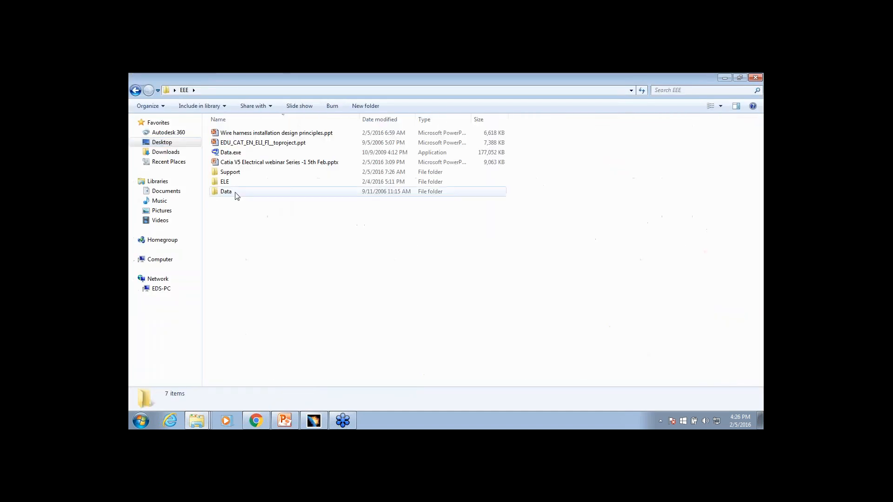
double_click(236, 196)
left_click(135, 90)
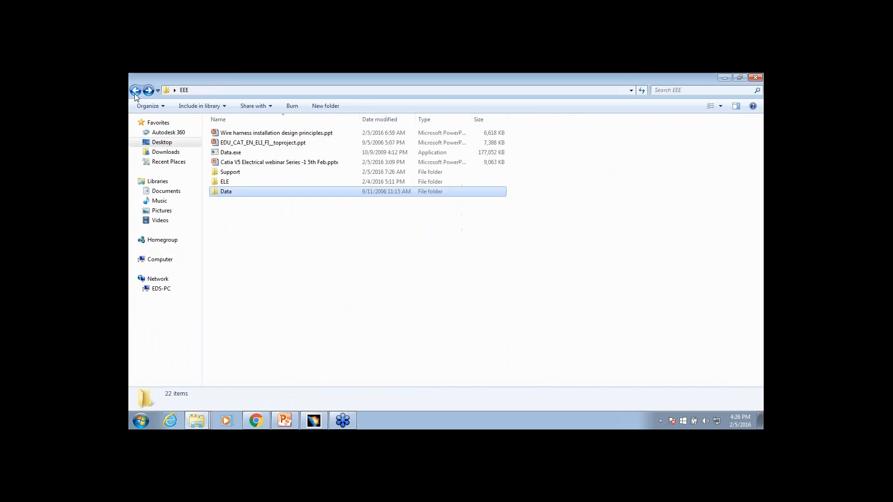
double_click(240, 183)
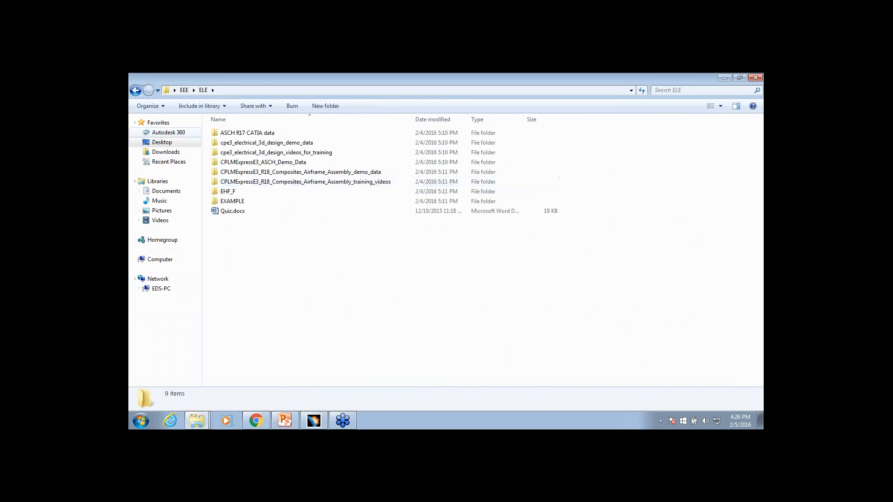
key("BackSpace")
Open Unit Assembly.CATProduct from the Unit Assembly folder inside Support
double_click(238, 172)
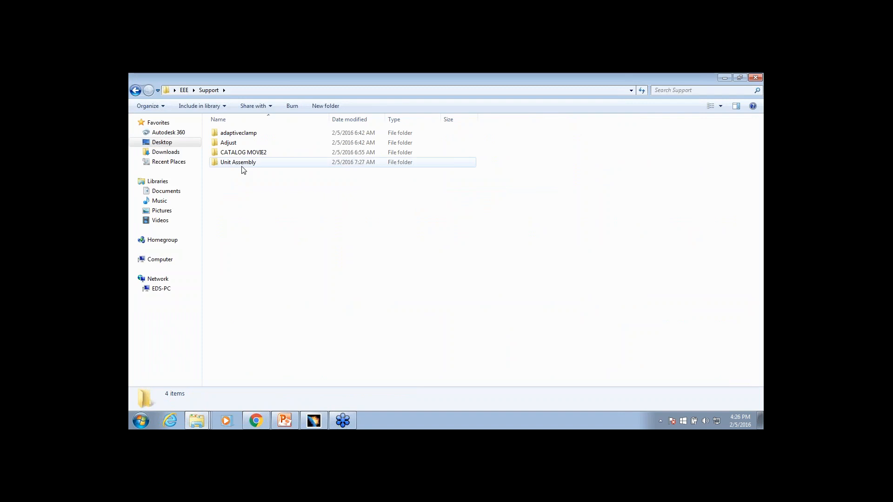
left_click(242, 163)
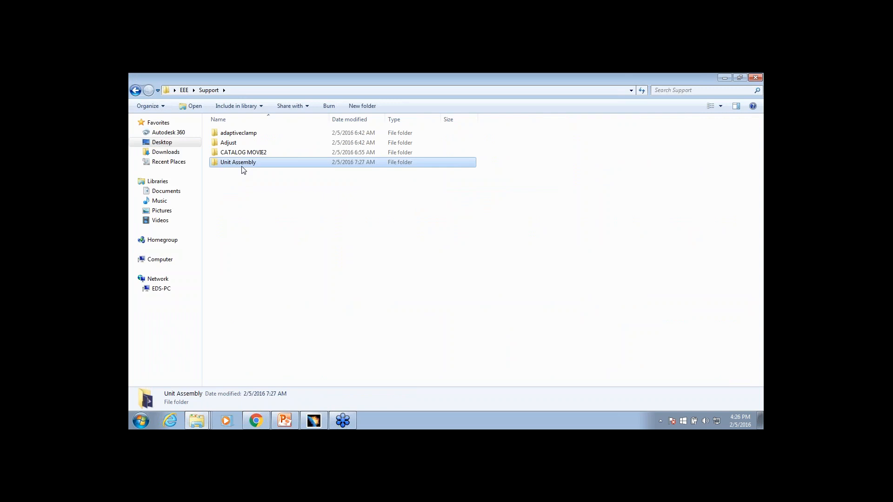
double_click(238, 162)
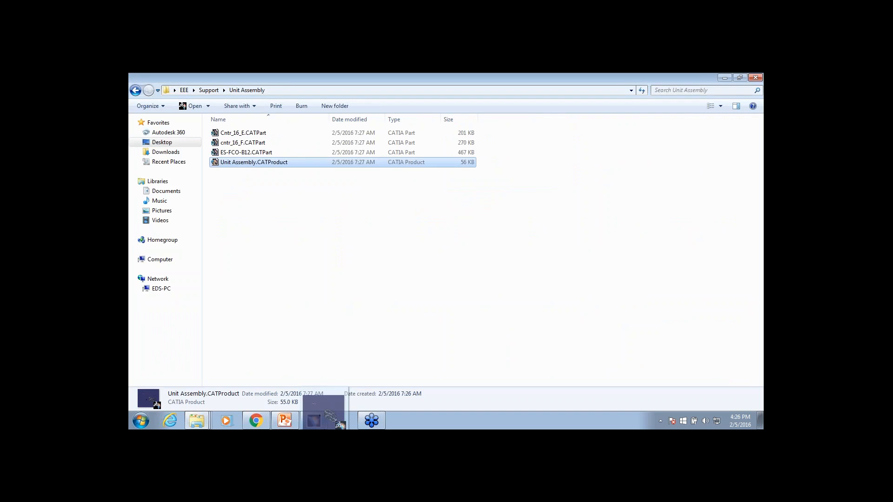
double_click(243, 162)
Expand the cntr_16_F, Cntr_16_E and ES-FCO-B12 components in the tree to review their publications and electrical nodes
middle_click_drag(554, 279, 524, 250)
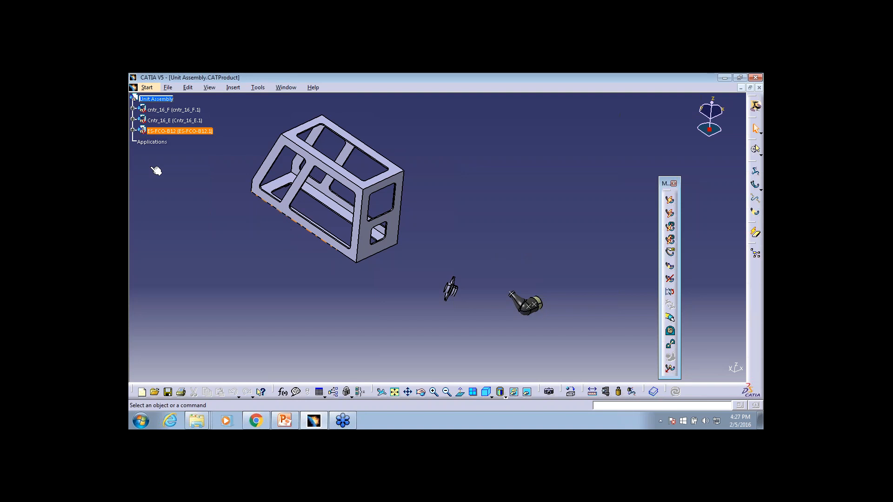
left_click(132, 108)
left_click(132, 152)
left_click(133, 195)
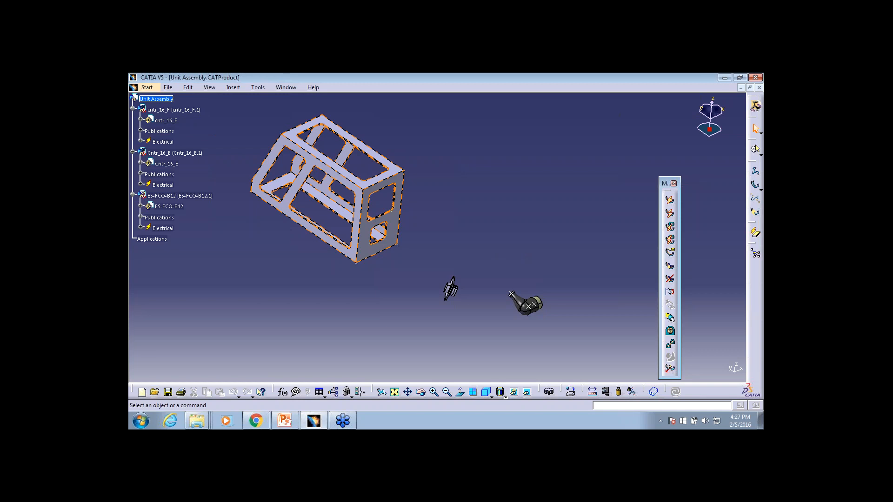
middle_click_drag(325, 261, 326, 224)
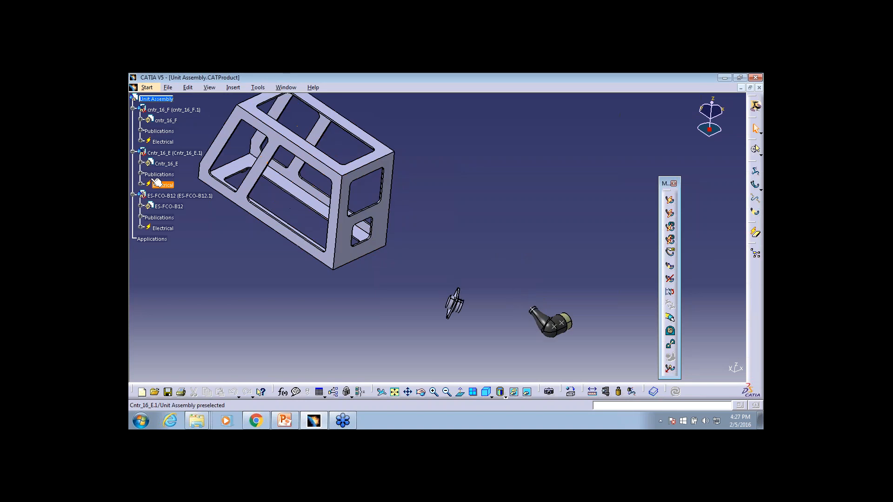
middle_click_drag(334, 260, 333, 259)
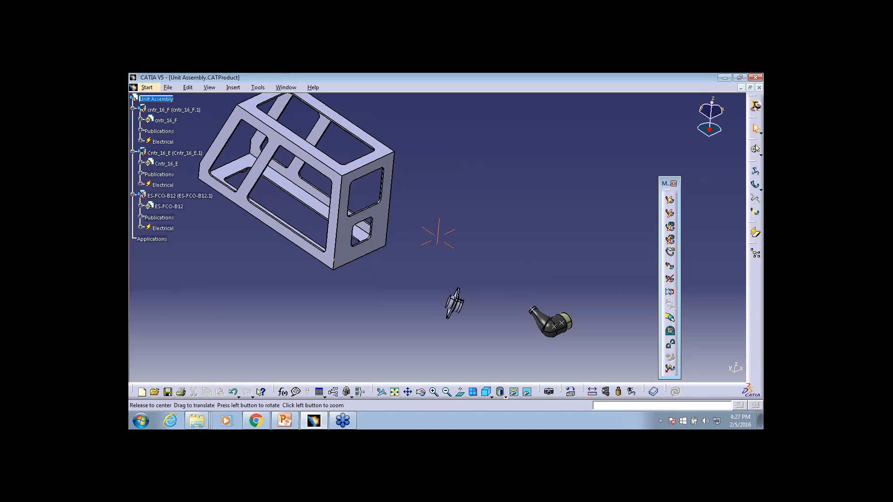
middle_click_drag(405, 269, 415, 228)
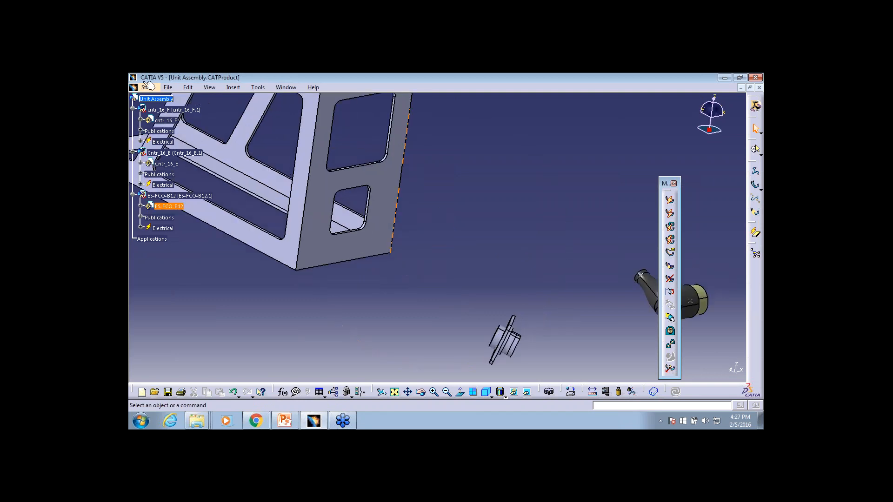
Switch to the Electrical Assembly Design workbench and lay out the Electrical Connection Point Definition and Electrical Device Definition toolbars horizontally
left_click(145, 87)
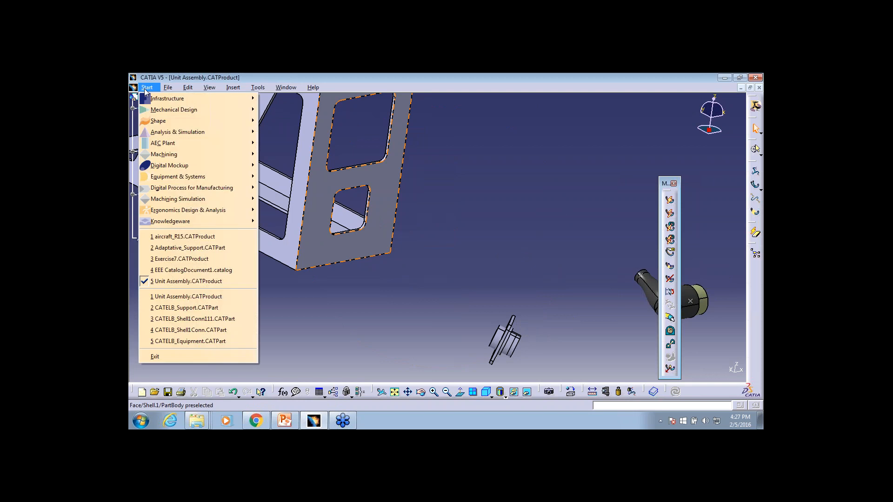
mouse_move(200, 177)
mouse_move(307, 188)
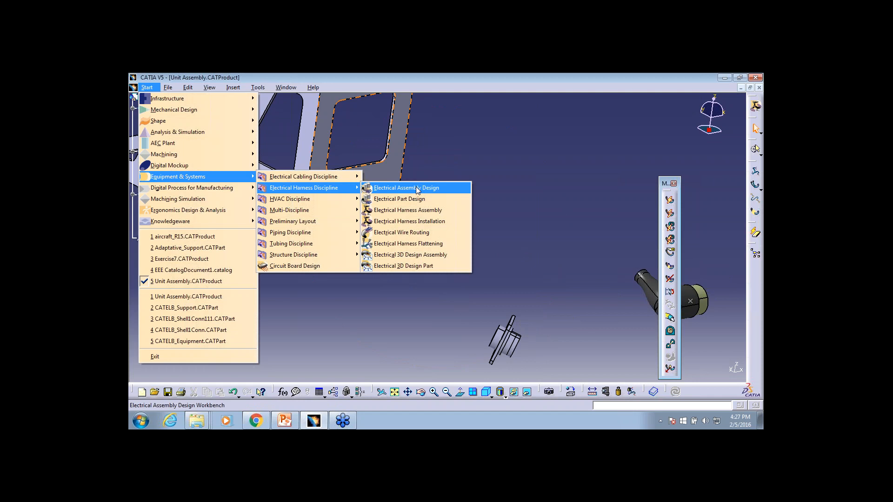
left_click(417, 189)
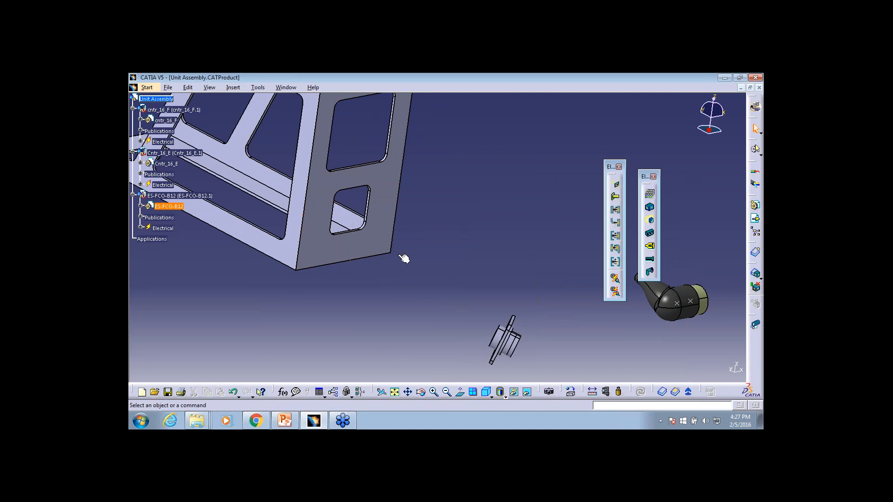
left_click_drag(609, 165, 471, 116)
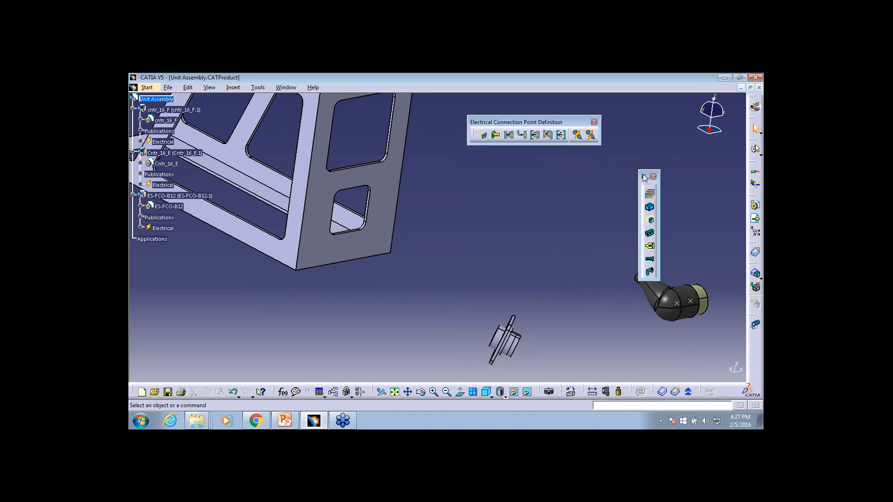
left_click_drag(645, 177, 581, 162)
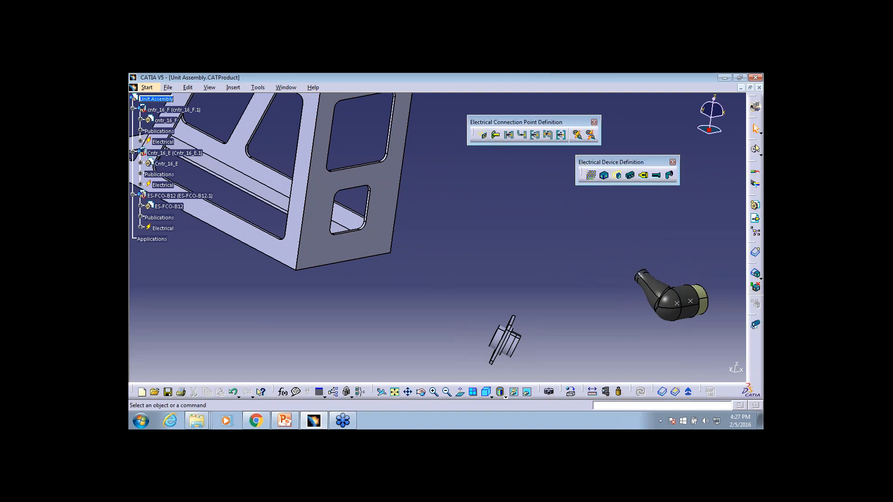
Connect the Cntr_16_E connector to the ES-FCO-B12 equipment with Connect Electrical Devices, and expand the resulting constraints in the tree
left_click(578, 135)
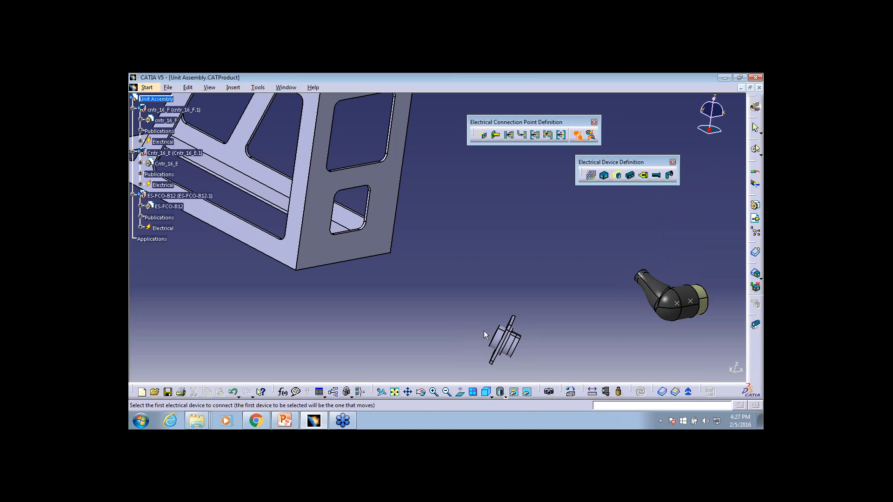
left_click(509, 331)
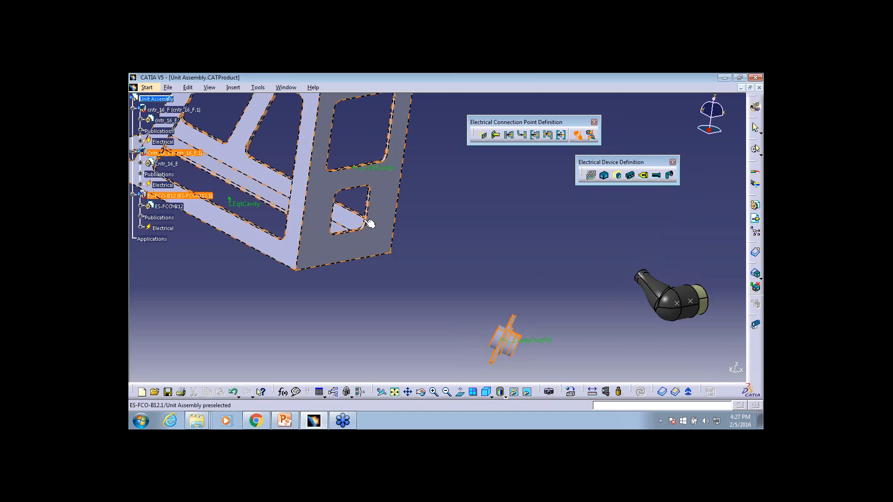
left_click(381, 173)
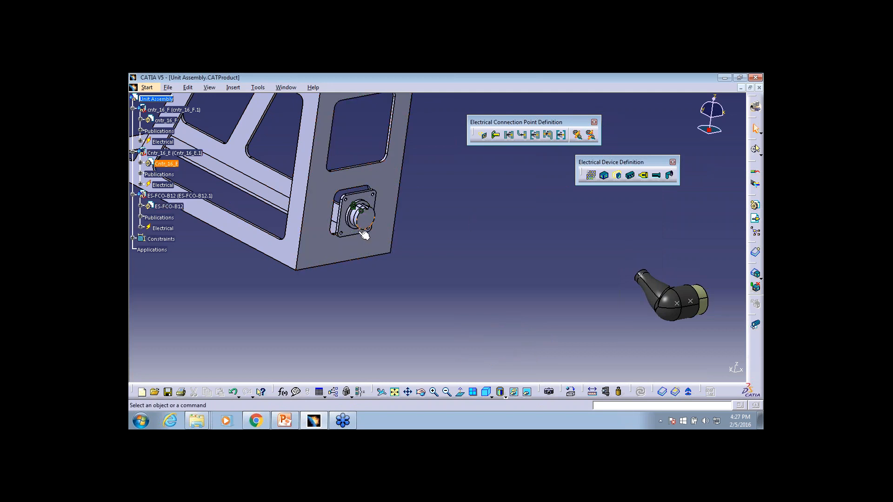
left_click(133, 239)
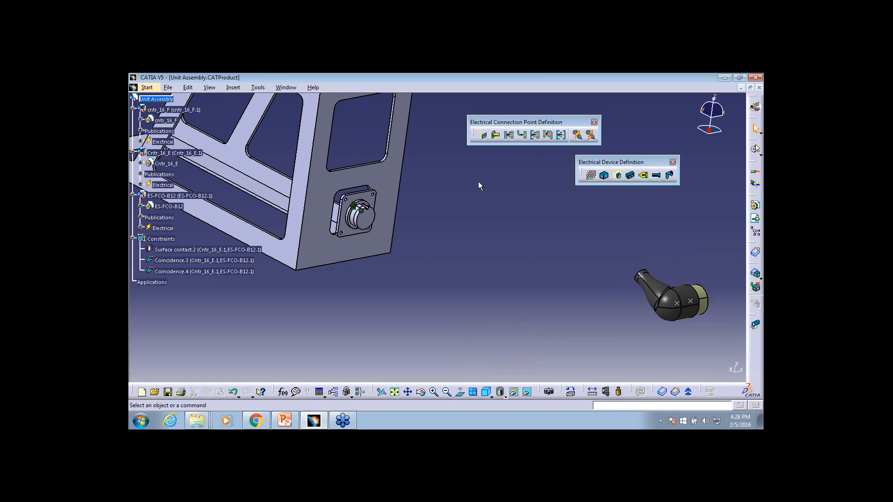
Connect the angled cntr_16_F connector to the mounted Cntr_16_E connector with Connect Electrical Devices
left_click(577, 134)
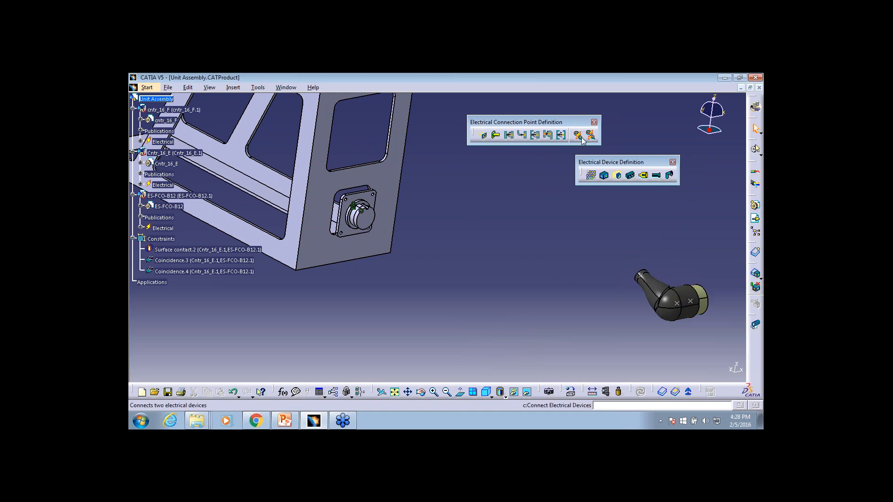
left_click(690, 294)
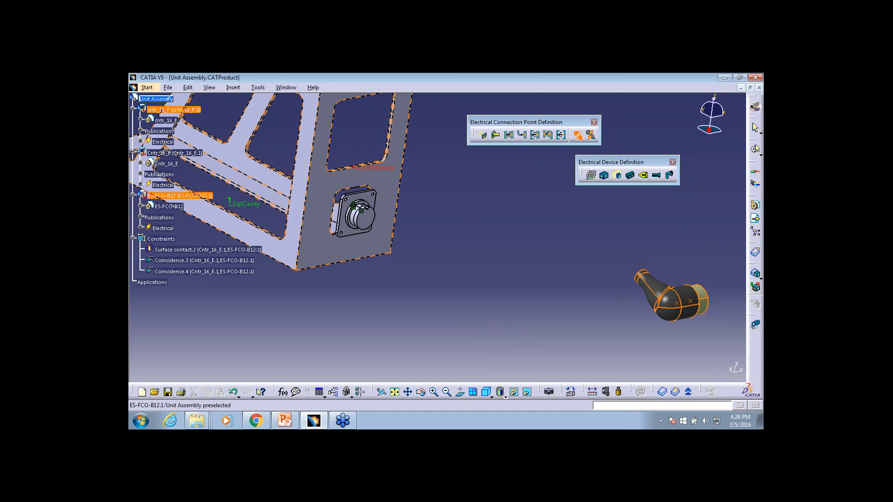
left_click(361, 213)
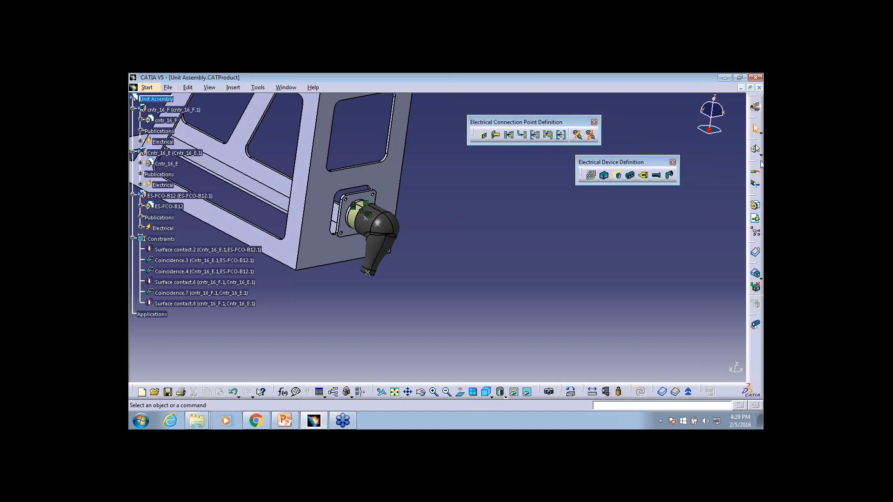
Undock four more of the workbench's toolbars and spread them out beside the model without overlap
left_click_drag(755, 164, 539, 176)
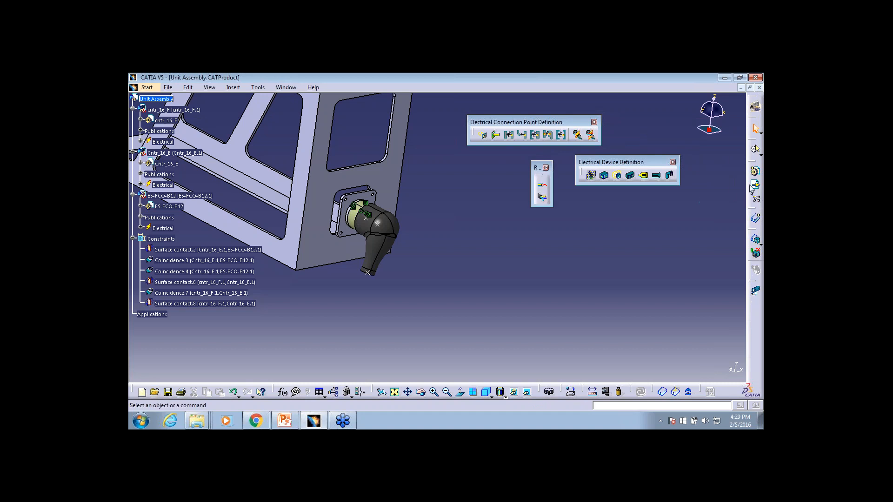
left_click_drag(756, 163, 569, 203)
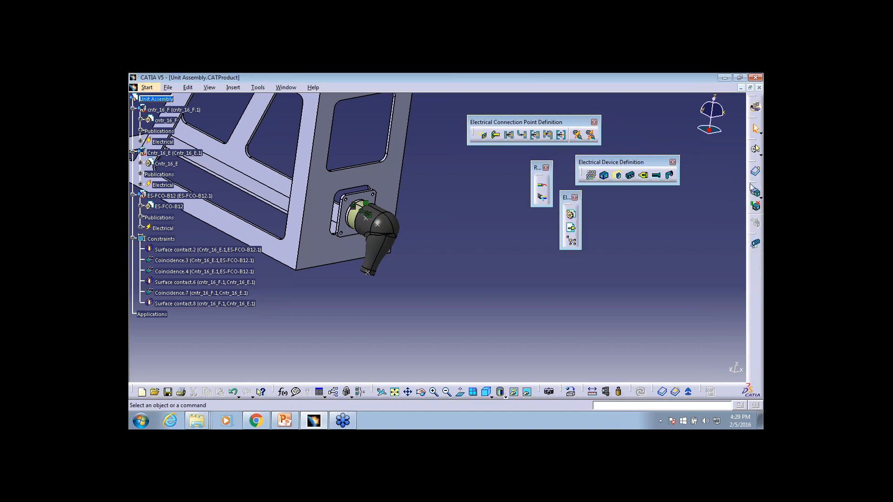
left_click_drag(751, 185, 677, 177)
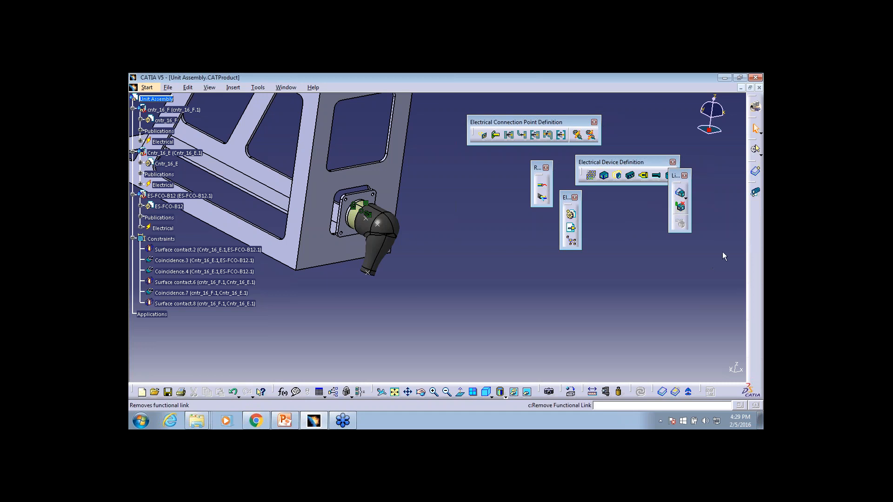
left_click_drag(758, 208, 715, 193)
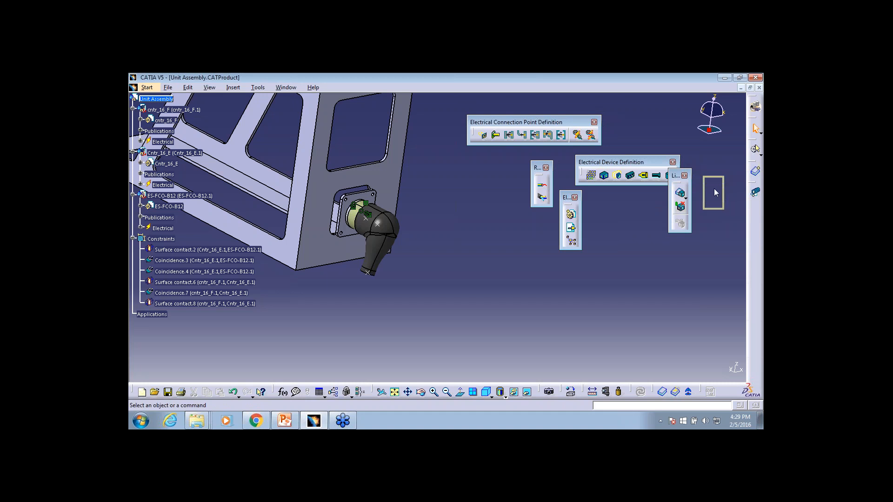
left_click_drag(640, 202, 640, 203)
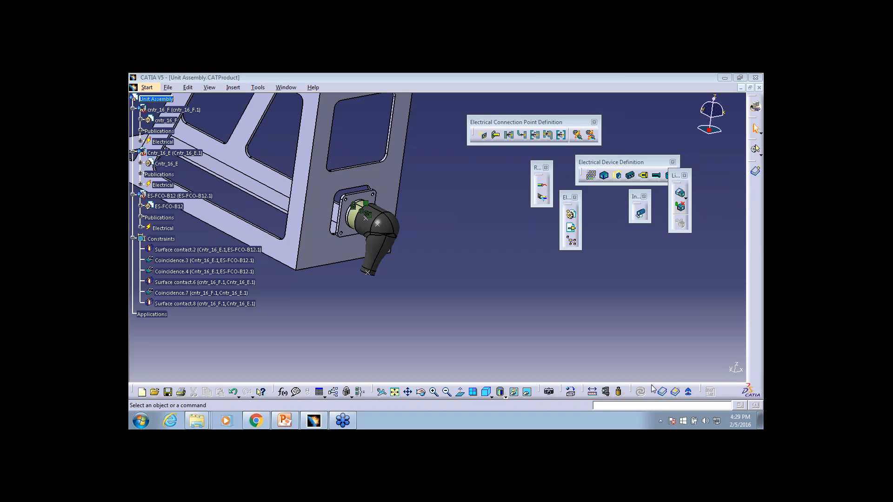
left_click_drag(675, 175, 714, 188)
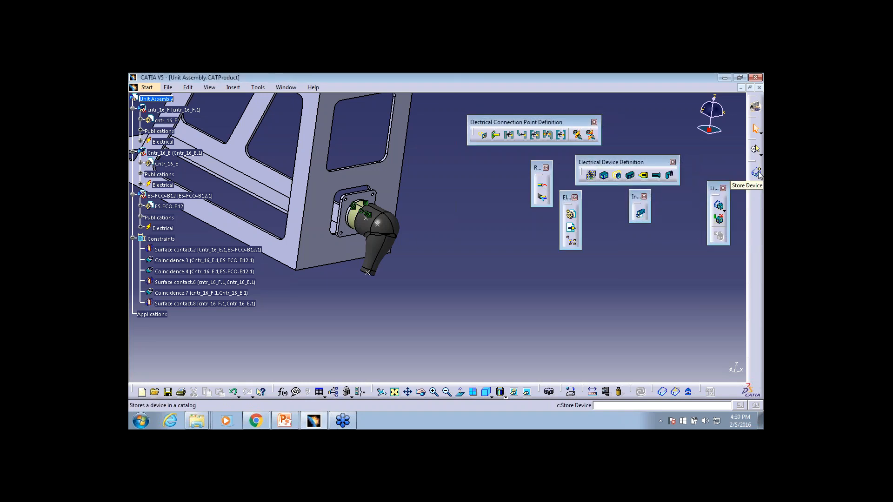
Minimize CATIA, switch to the PowerPoint presentation and show the Introduction to Electrical Harness Assembly & Installation slide
left_click(724, 77)
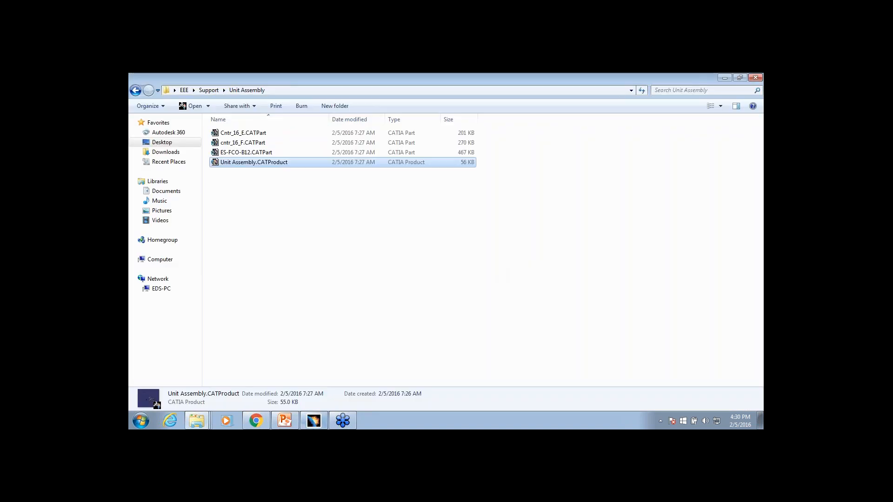
left_click(285, 421)
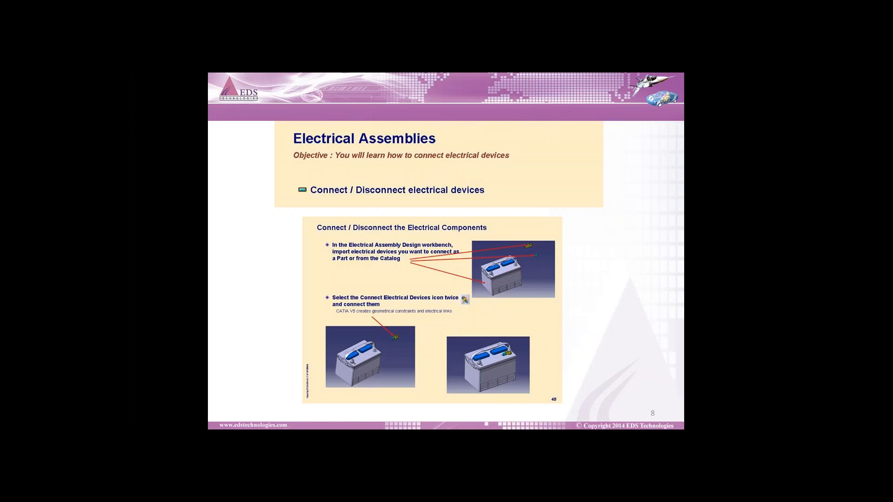
key("Right")
key("Right")
key("Left")
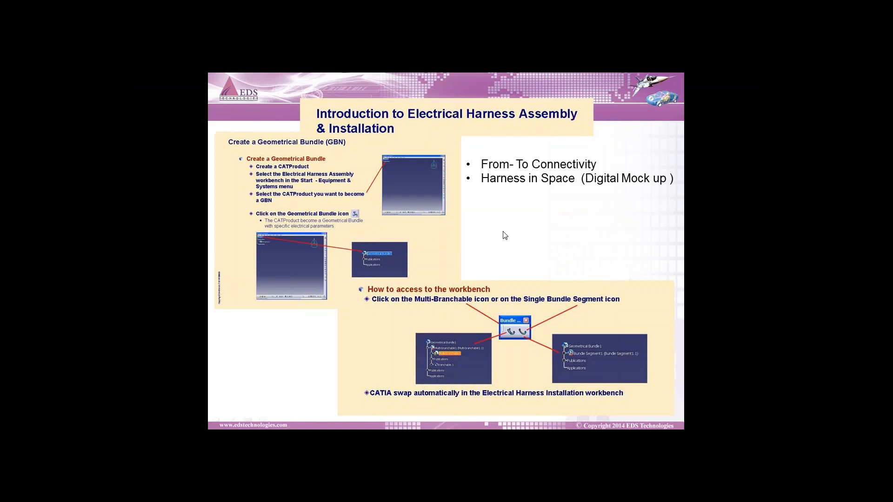
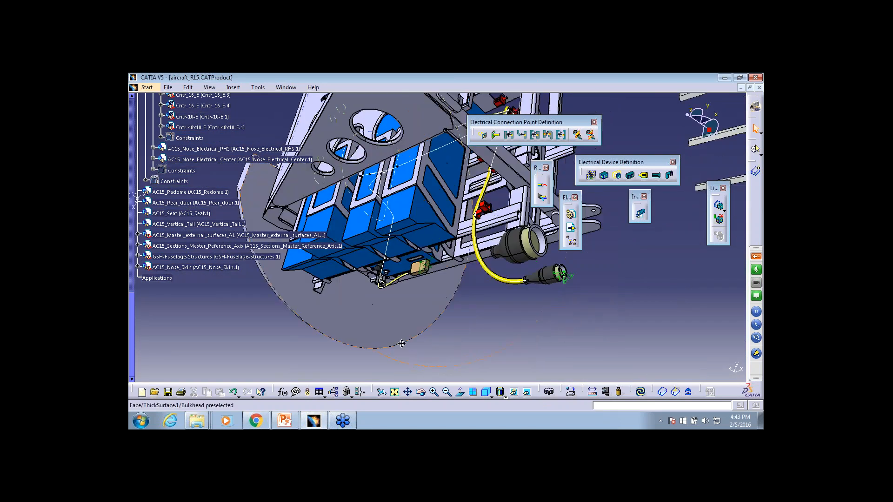
Switch the aircraft product to the Electrical Harness Assembly workbench of the Electrical Harness Discipline
left_click(168, 87)
mouse_move(147, 88)
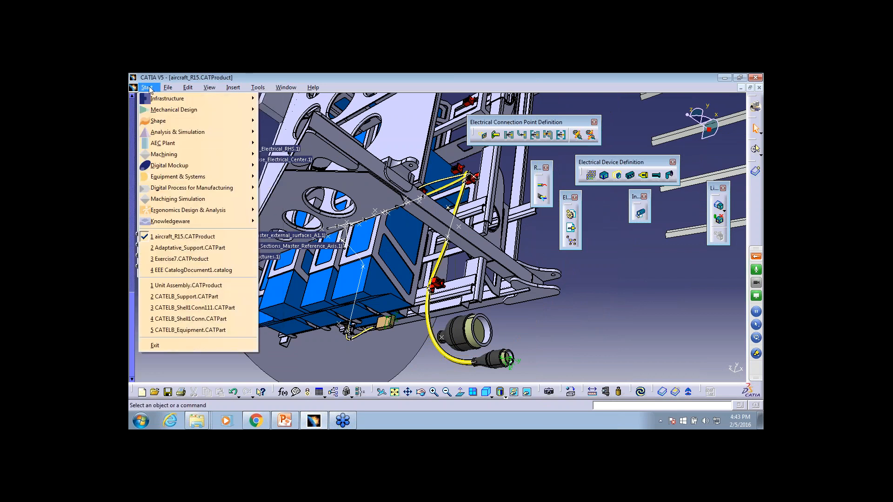
mouse_move(158, 180)
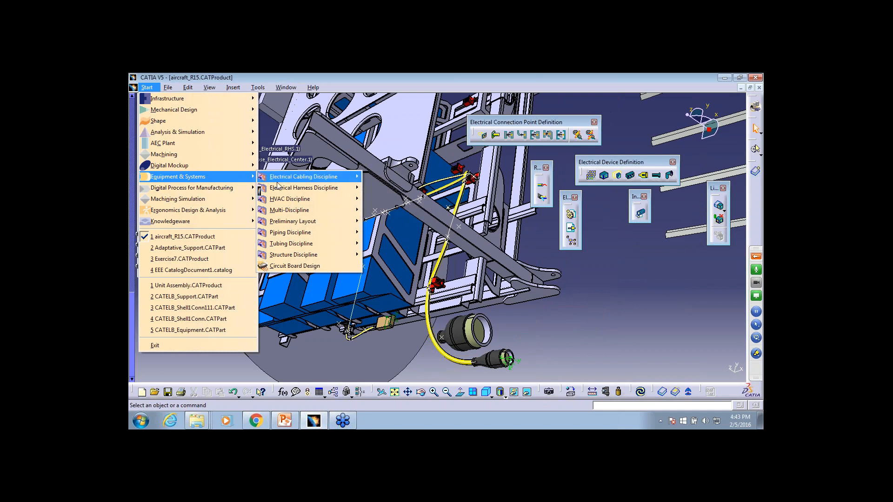
mouse_move(279, 187)
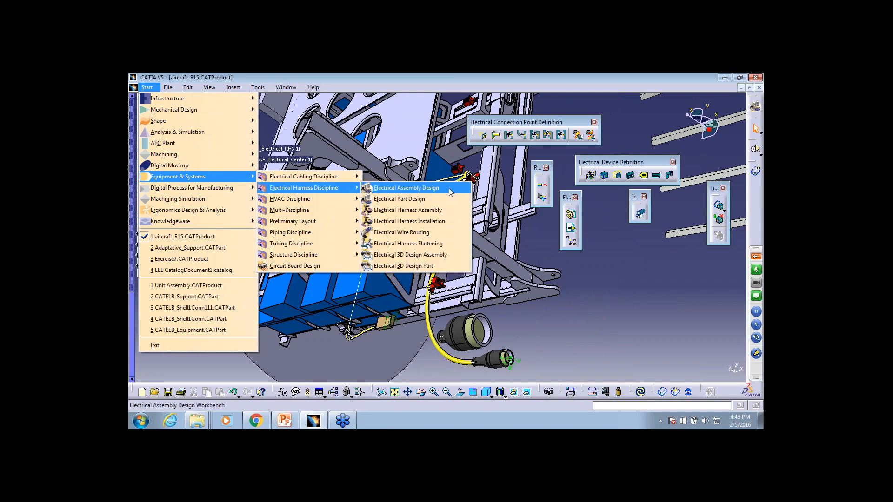
left_click(441, 210)
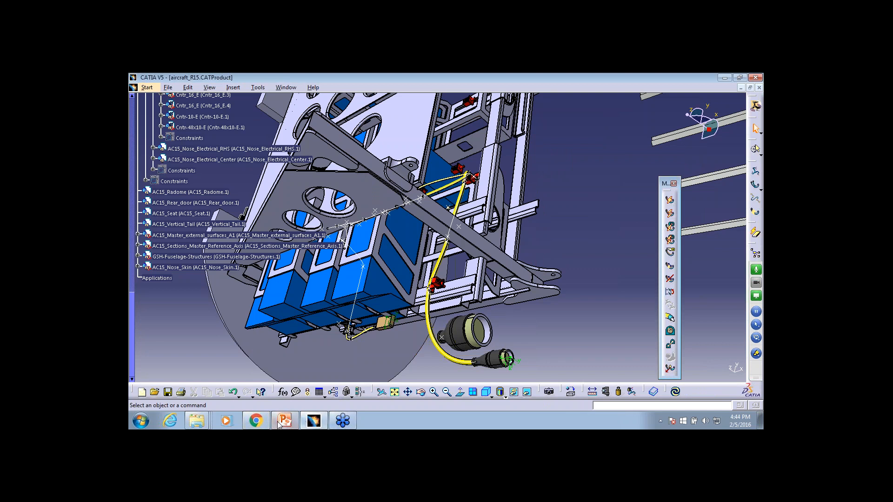
Open Exercise7.CATProduct from the Exercise07 folder inside Data in the desktop's EEE folder
right_click(208, 421)
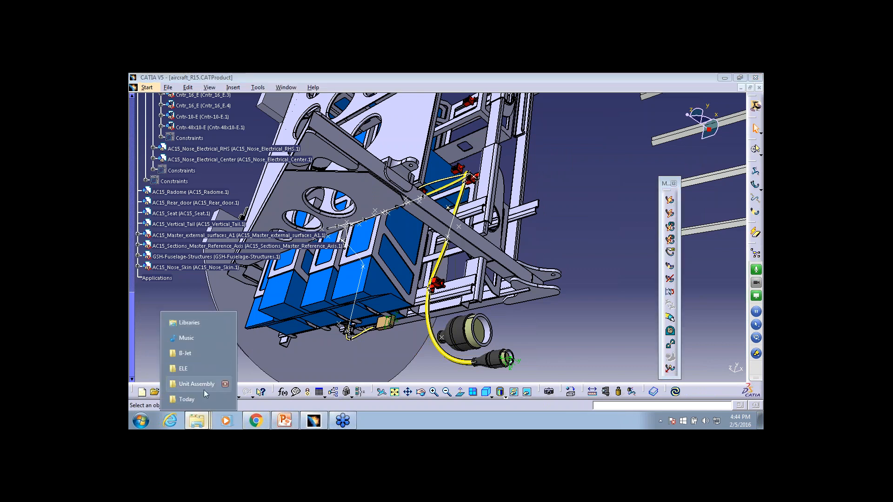
left_click(200, 401)
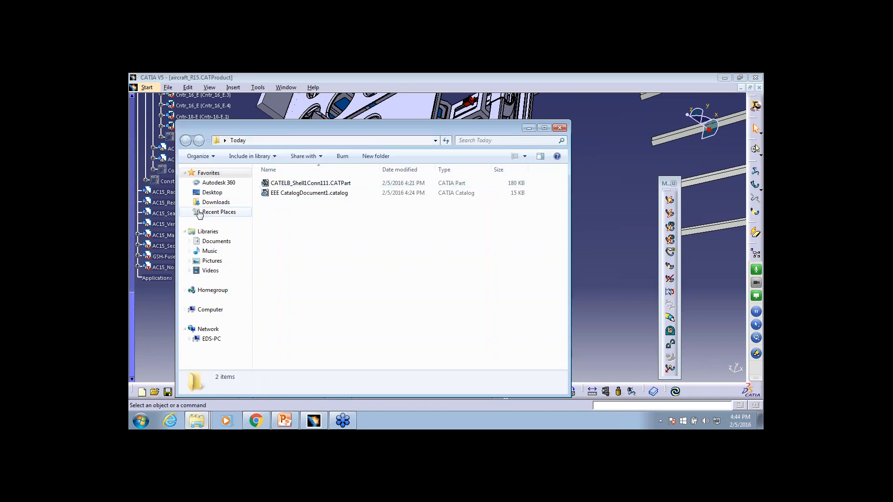
left_click(212, 192)
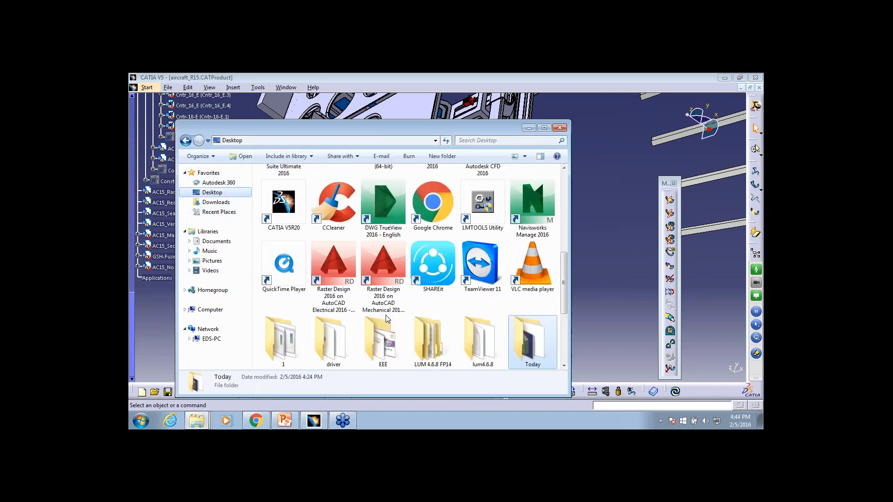
double_click(387, 352)
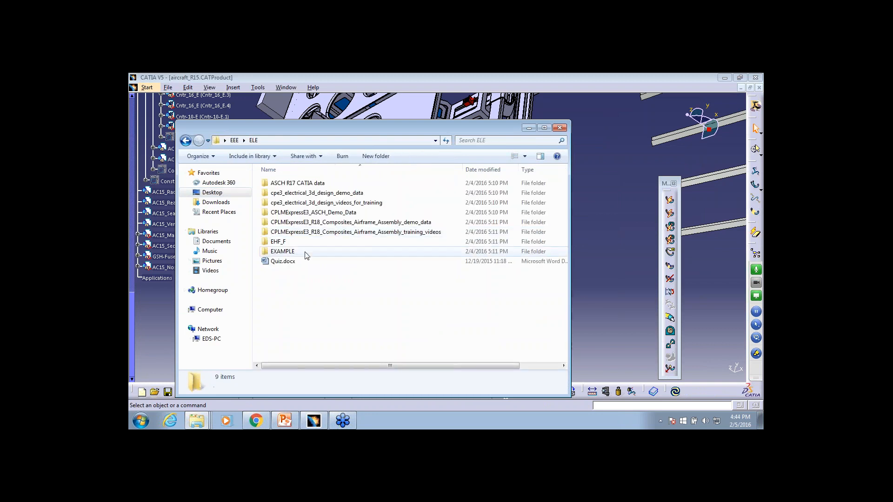
left_click(185, 140)
double_click(288, 244)
double_click(320, 257)
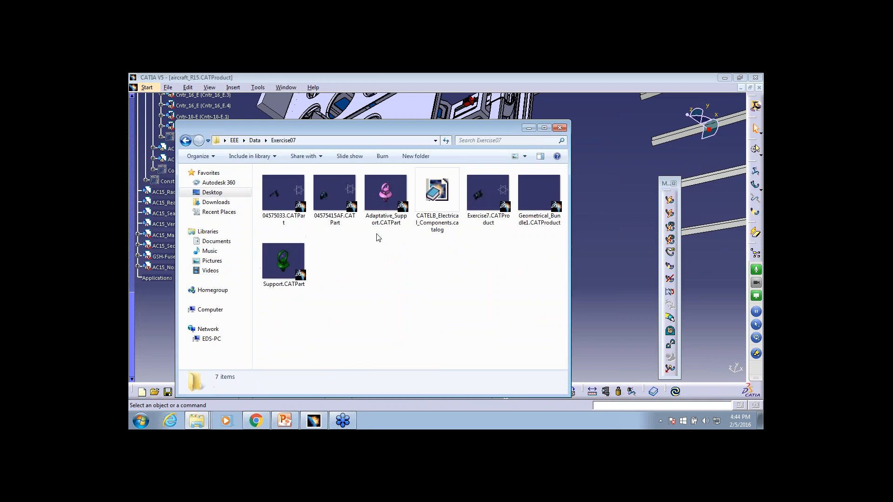
double_click(488, 193)
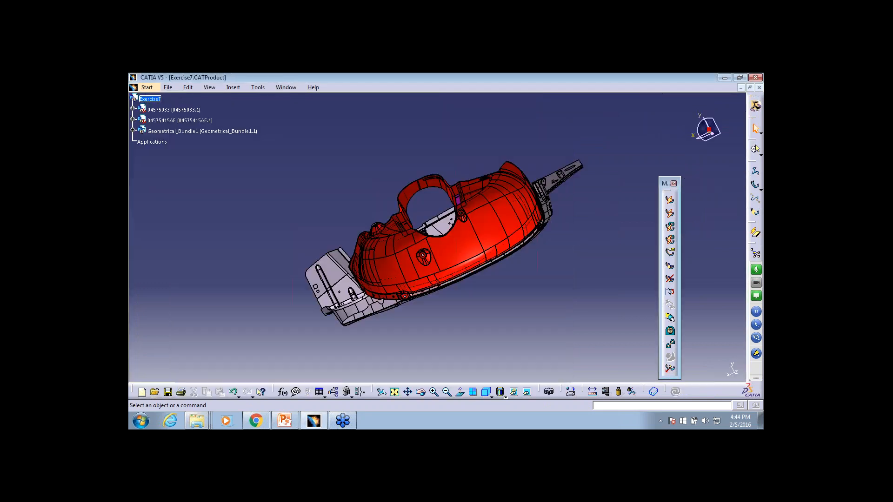
Dock the floating vertical toolbar horizontally above the 3D view and undock the Creation toolbar over the model area
middle_click_drag(380, 141, 470, 255)
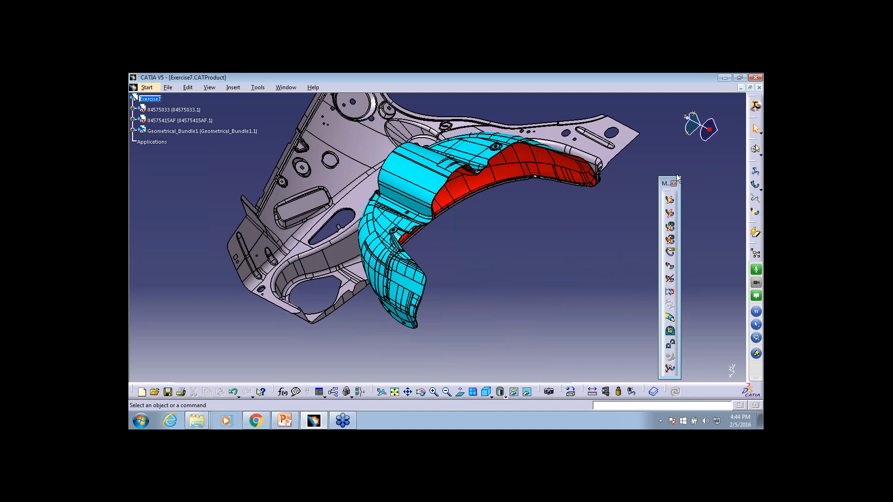
left_click_drag(677, 176, 421, 90)
left_click_drag(755, 182, 503, 136)
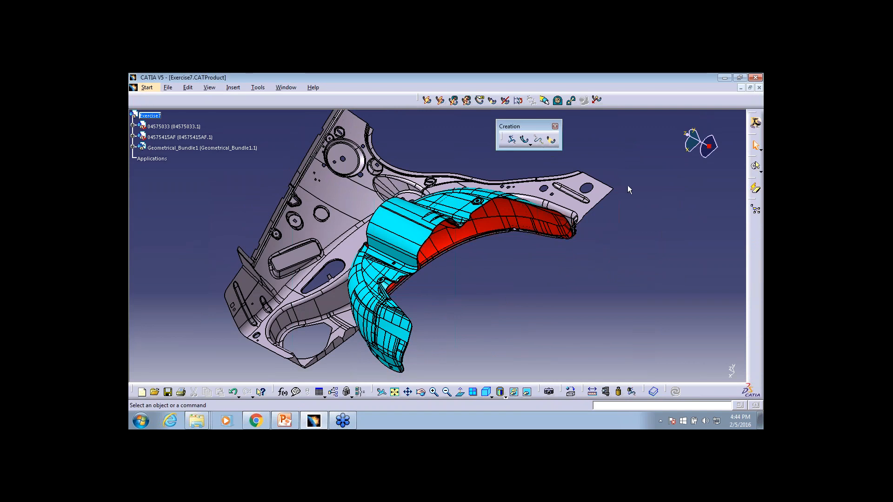
middle_click_drag(547, 271, 524, 140)
Expand Geometrical_Bundle1 in the tree and insert a new product under the root product Exercise7
left_click(133, 147)
middle_click_drag(484, 288, 505, 237)
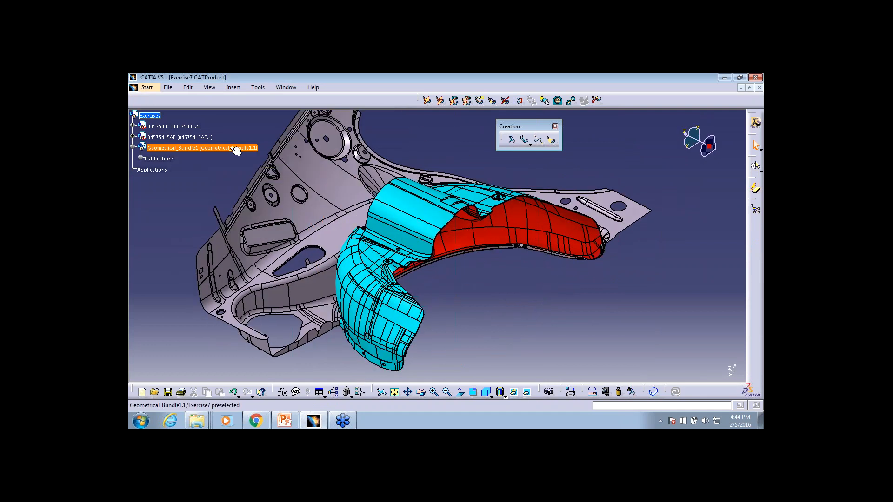
left_click(237, 148)
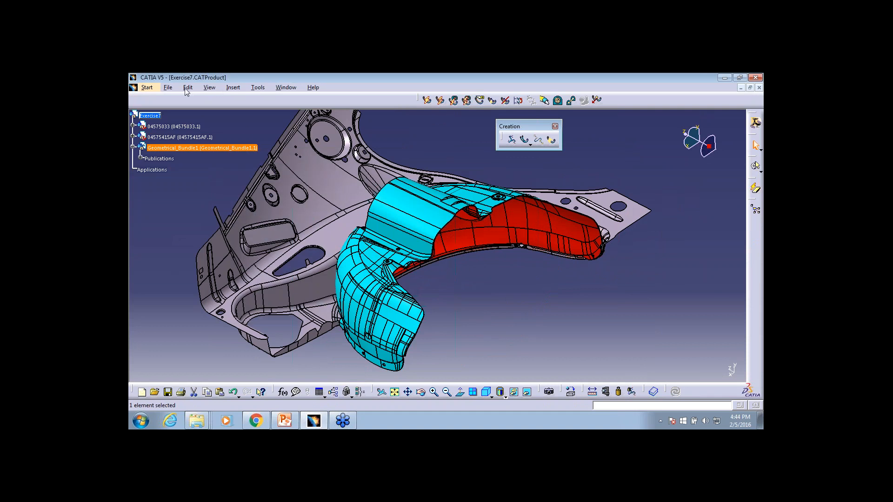
left_click(155, 115)
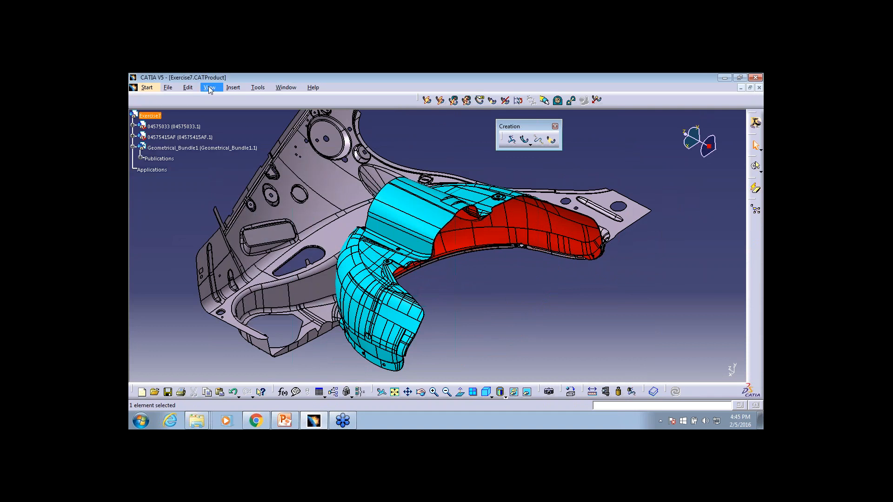
left_click(233, 87)
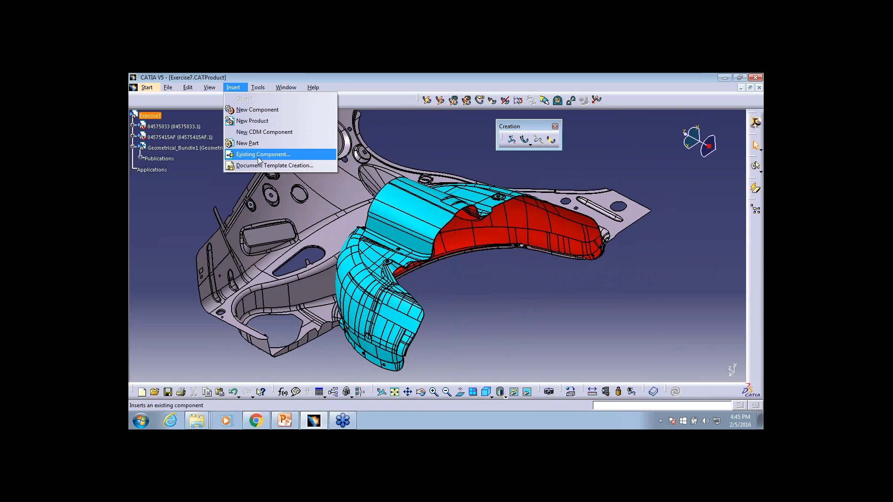
left_click(254, 120)
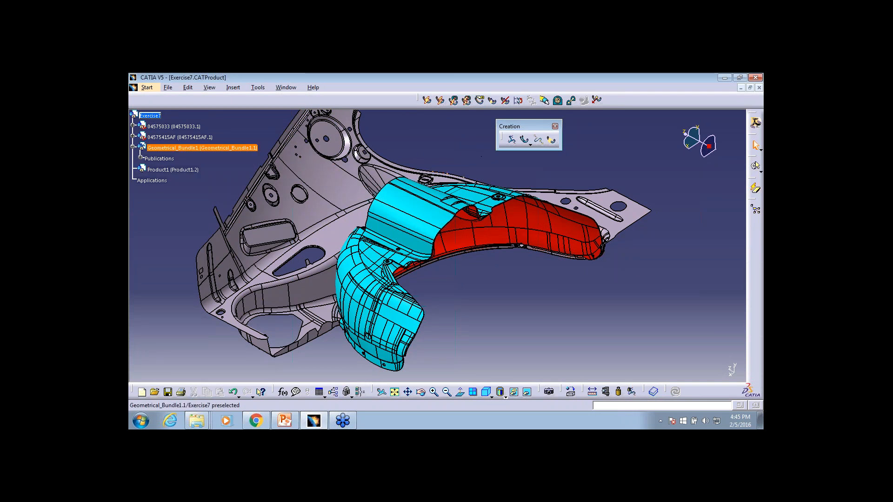
Try to create a bundle segment with the newly inserted product selected, and dismiss the error
left_click(525, 140)
left_click_drag(505, 191, 484, 174)
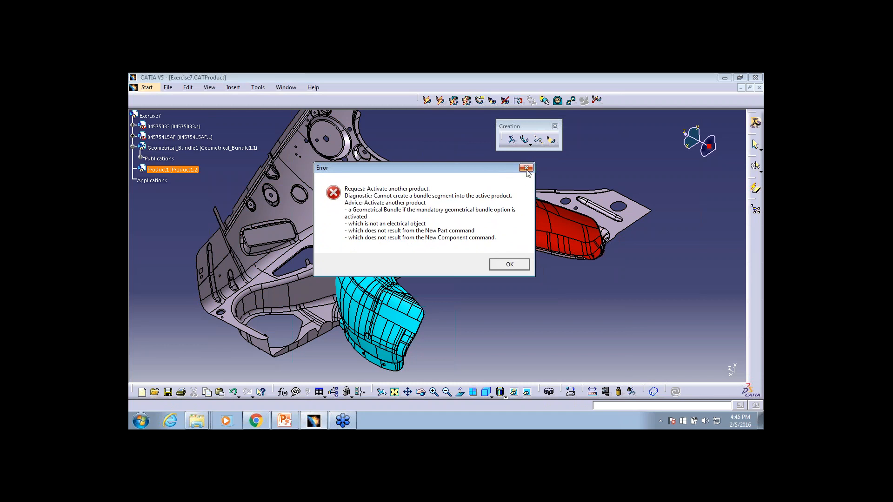
left_click(510, 264)
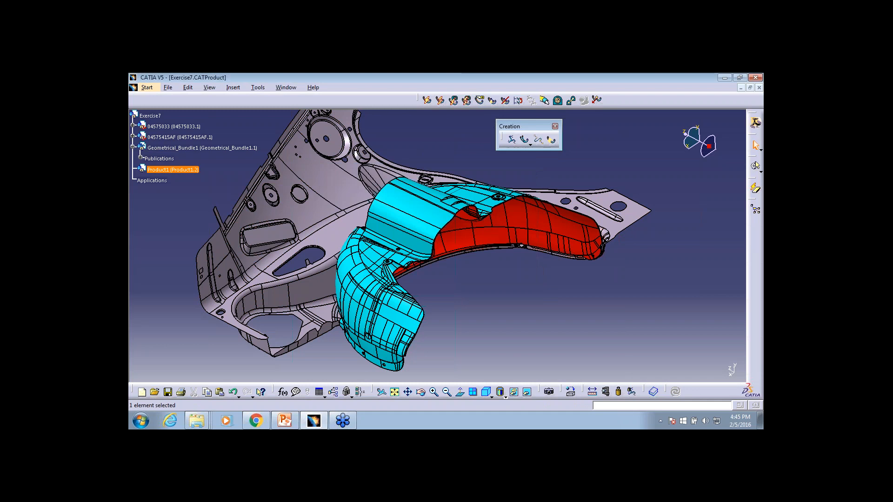
Activate the newly inserted Product1 and define it as a geometrical bundle
left_click(504, 277)
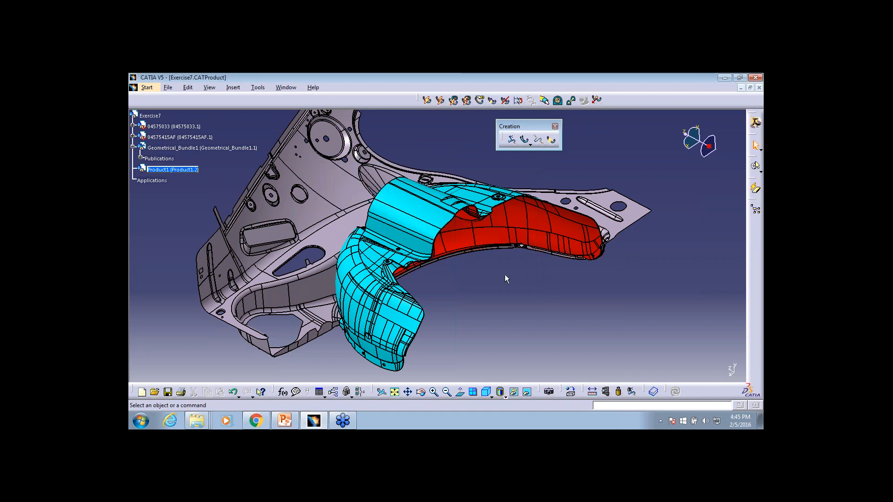
left_click(513, 140)
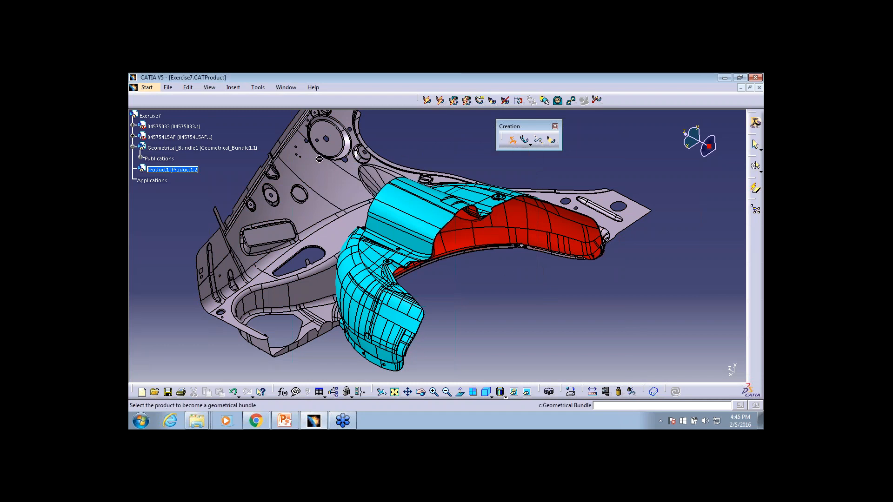
left_click(191, 171)
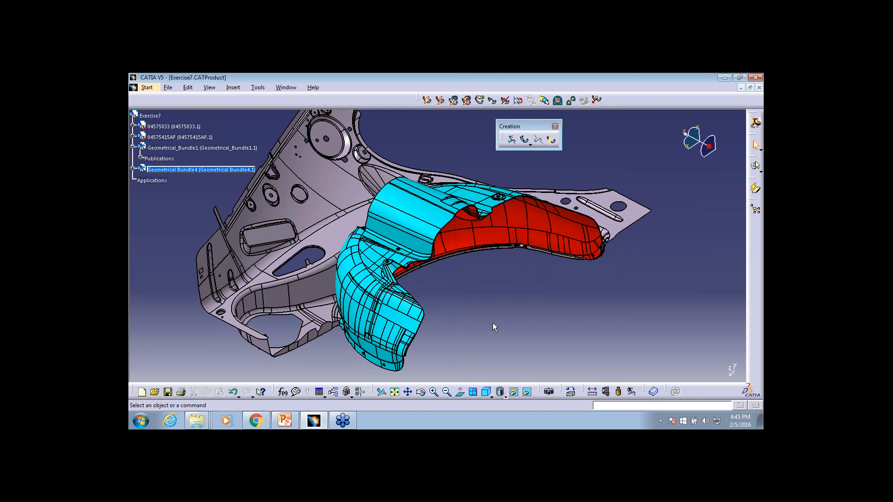
left_click(756, 166)
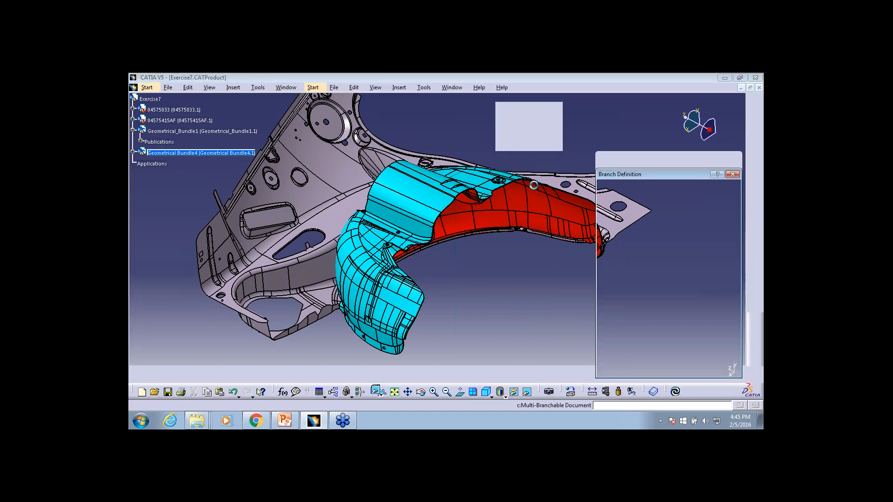
left_click(722, 369)
middle_click_drag(506, 306, 524, 293)
Make the existing Geometrical_Bundle1 the active product and bring the opening in the grey panel into close view
double_click(202, 131)
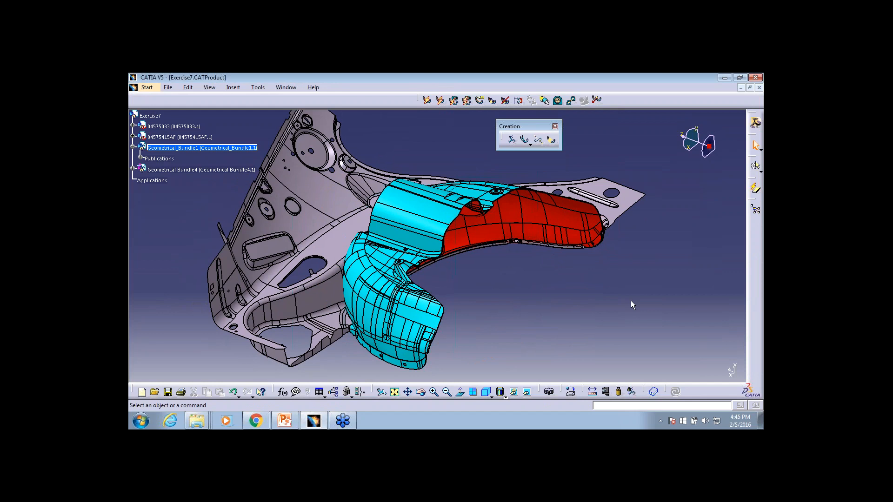
middle_click_drag(459, 237, 466, 209)
middle_click_drag(375, 208, 395, 212)
middle_click_drag(290, 241, 312, 197)
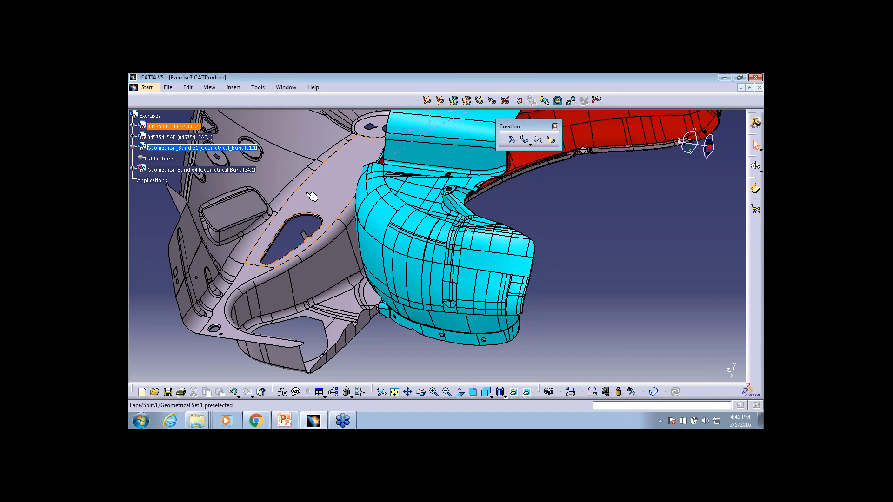
Switch Exercise7 to the Electrical Assembly Design workbench
left_click(146, 87)
left_click(628, 219)
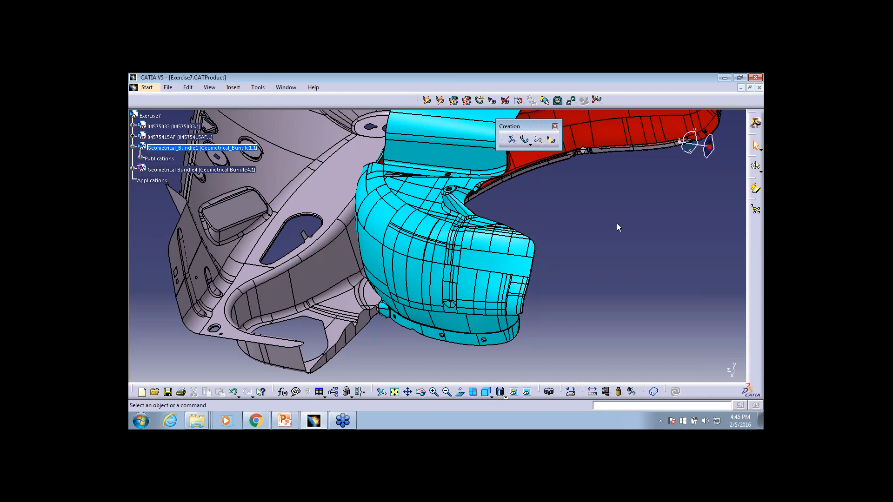
left_click(147, 88)
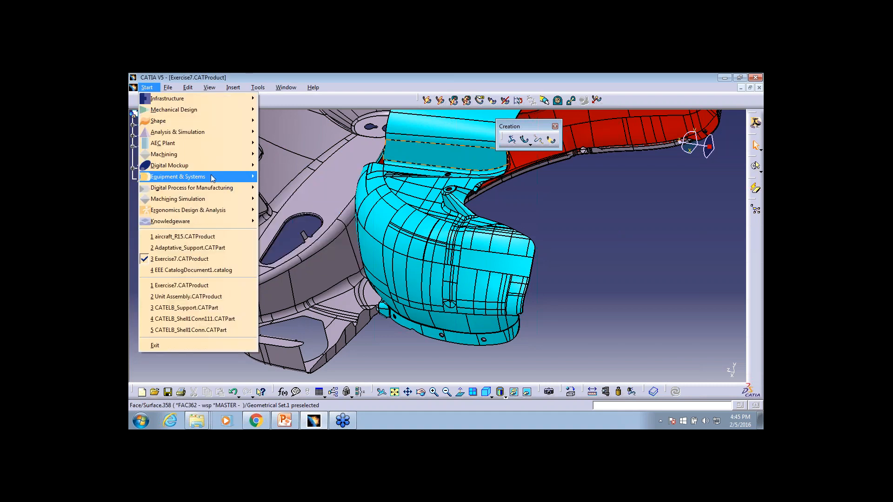
mouse_move(186, 177)
mouse_move(307, 188)
left_click(409, 199)
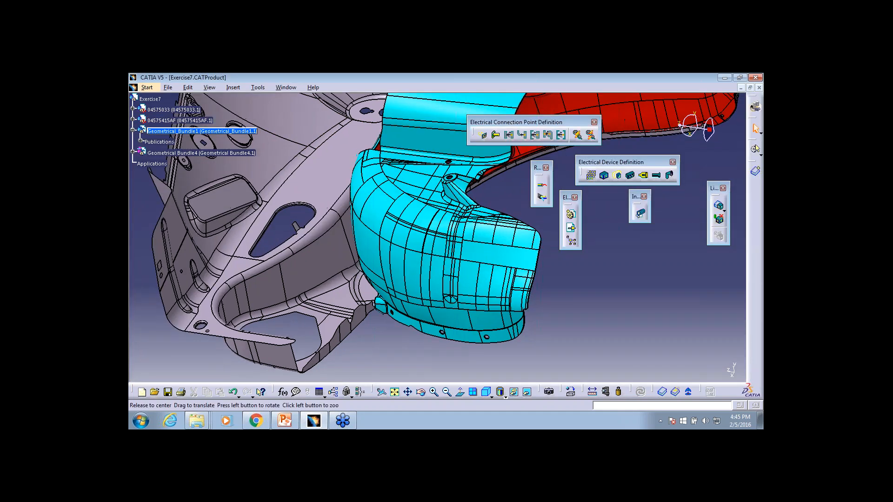
Undock the Catalog Browser toolbar, start Smart Place and choose Adaptative_Support from the Harness Connector family
left_click_drag(658, 386, 587, 289)
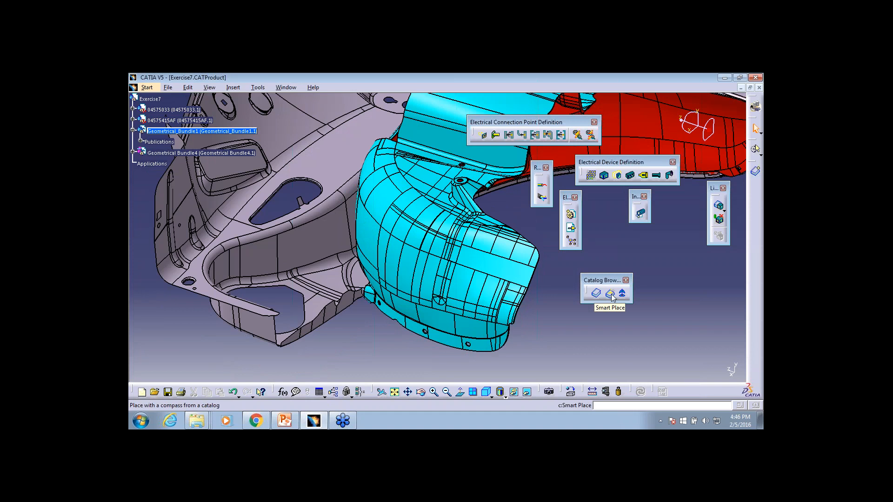
left_click(610, 294)
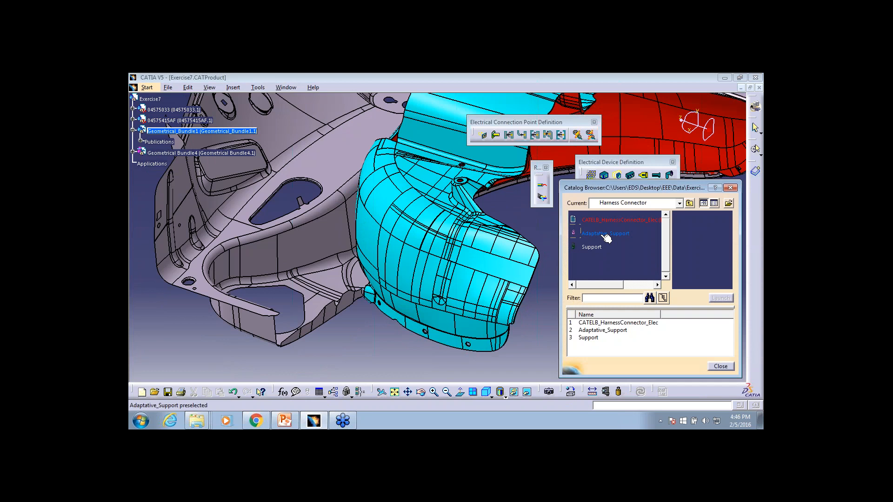
left_click(582, 233)
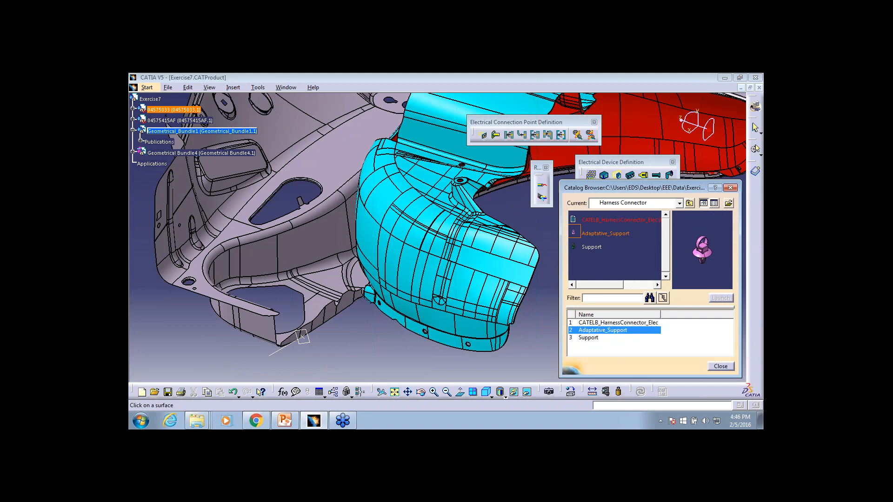
Place three Adaptative_Support instances on the grey panel: beside the large opening, further up the face, and near the round-hole recess; close the catalog
middle_click_drag(302, 337, 291, 327, "ctrl")
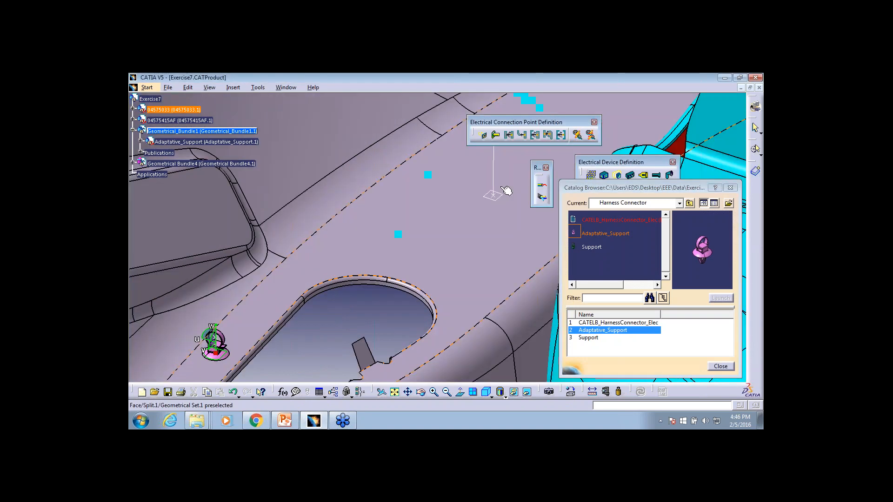
left_click(498, 185)
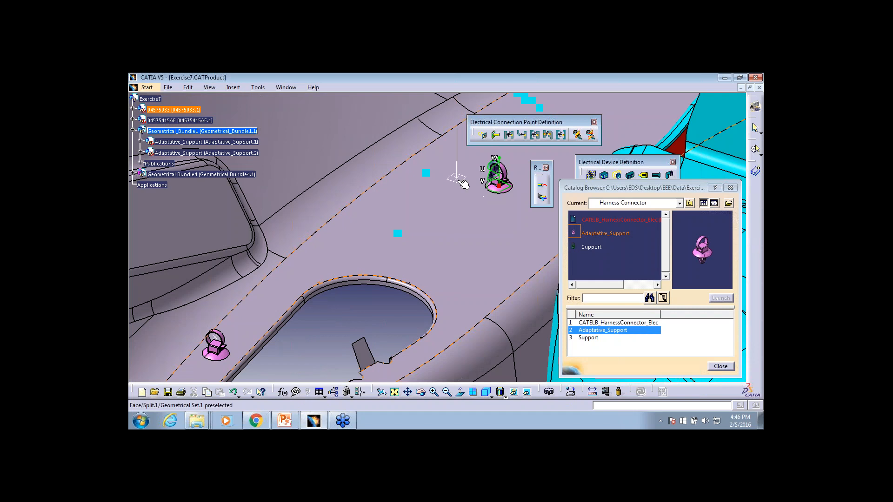
middle_click_drag(493, 231, 315, 361)
middle_click_drag(350, 321, 156, 395)
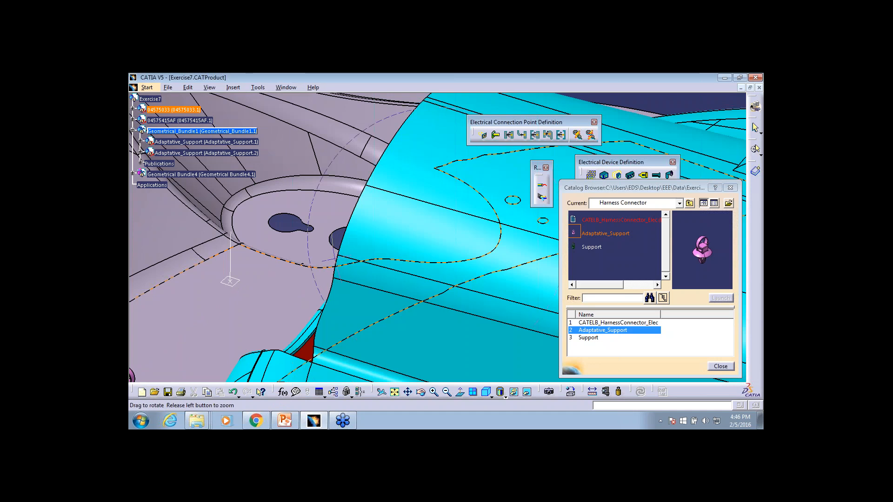
middle_click_drag(236, 280, 236, 292)
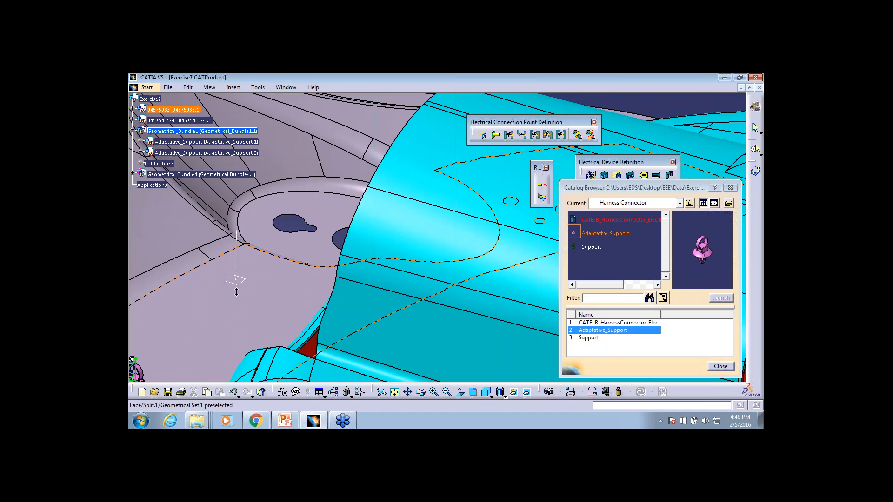
middle_click_drag(236, 292, 236, 312)
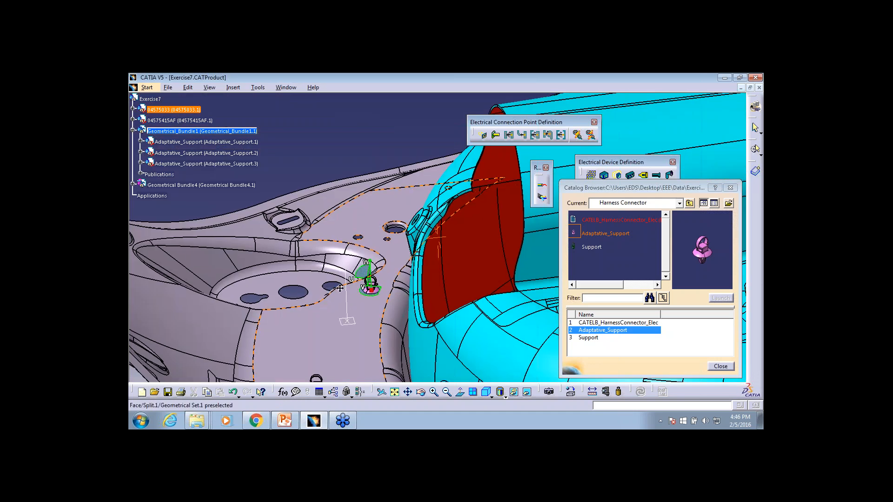
middle_click_drag(340, 288, 356, 260)
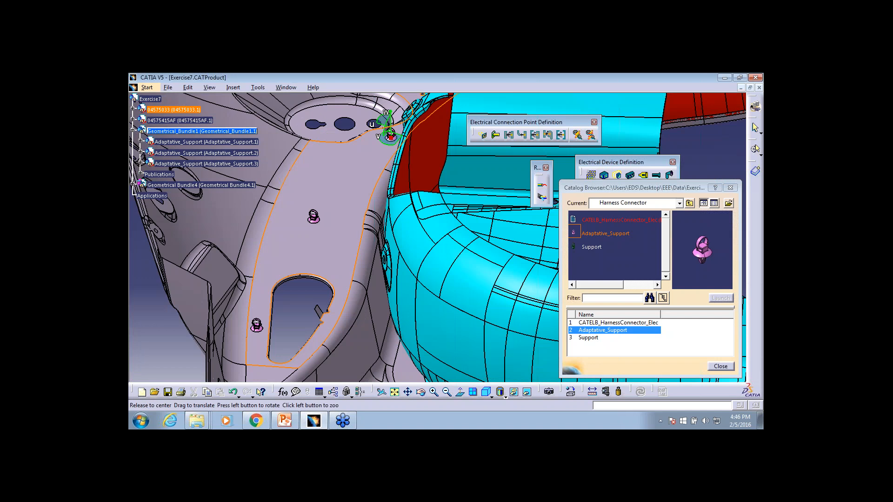
middle_click_drag(305, 297, 290, 255)
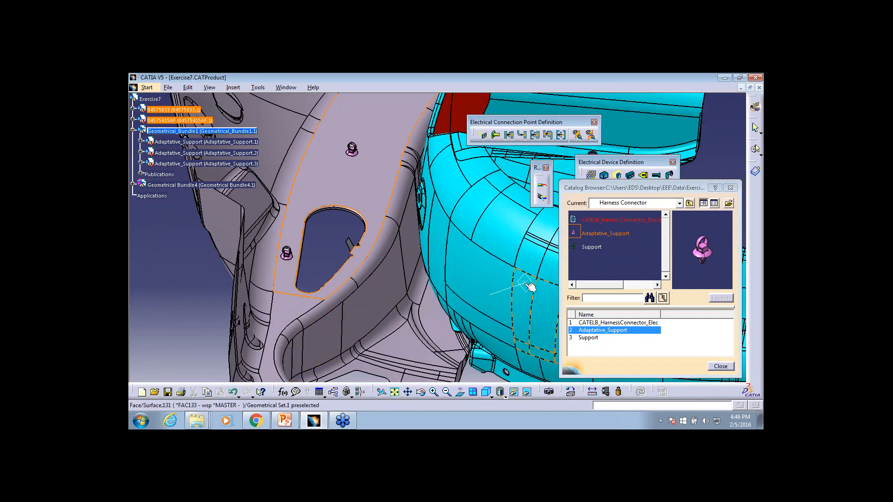
left_click(721, 366)
Switch Exercise7 to the Electrical Harness Assembly workbench
middle_click_drag(336, 186, 335, 186)
middle_click_drag(319, 241, 471, 242)
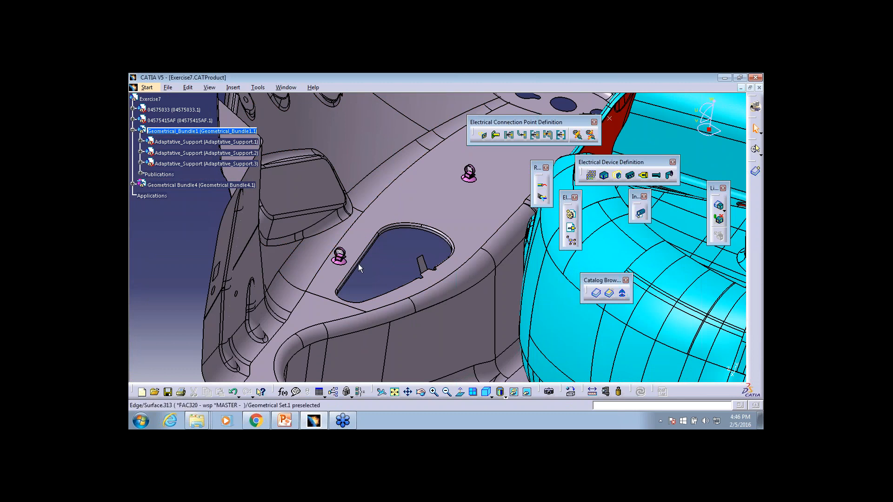
left_click(147, 87)
mouse_move(200, 177)
mouse_move(307, 188)
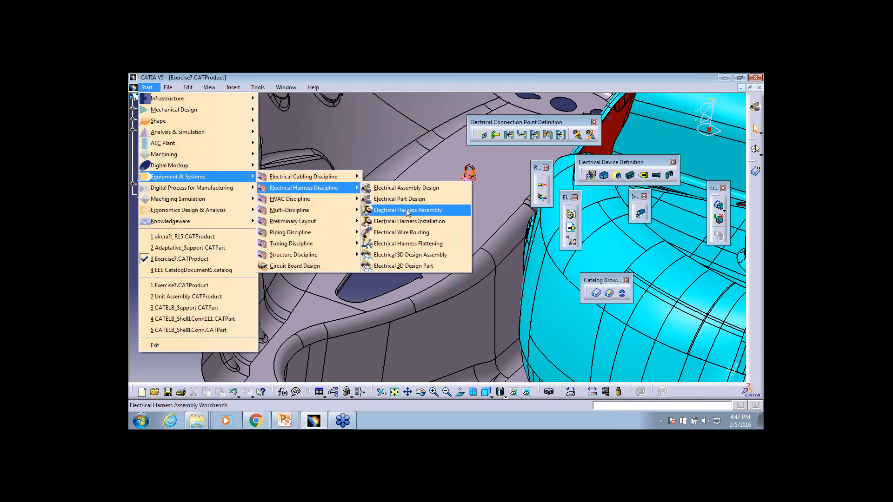
left_click(405, 209)
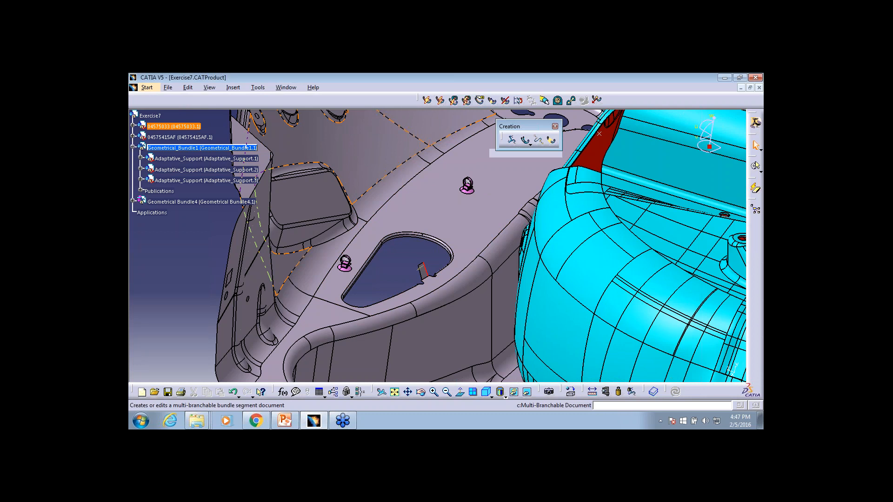
Create a multi-branchable bundle segment in Geometrical_Bundle1 and set its branch diameter to 10 mm
left_click(524, 140)
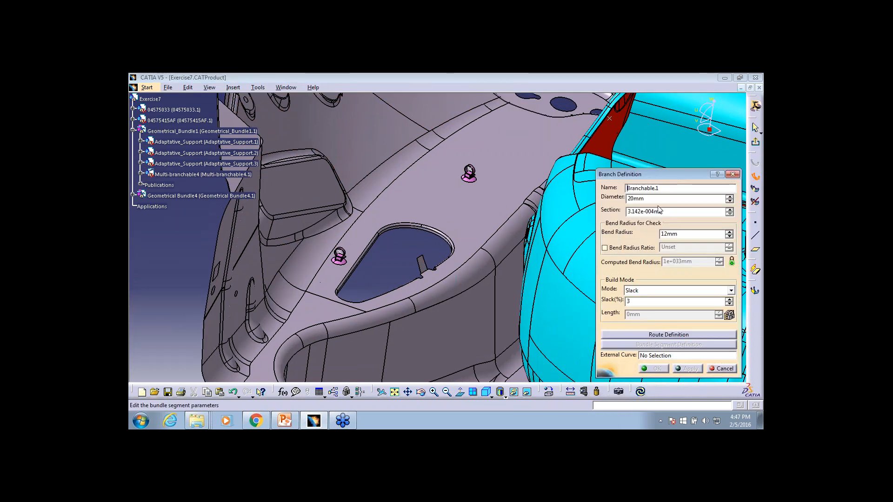
left_click_drag(676, 200, 618, 201)
type("10")
middle_click_drag(479, 259, 590, 208)
left_click_drag(632, 174, 583, 121)
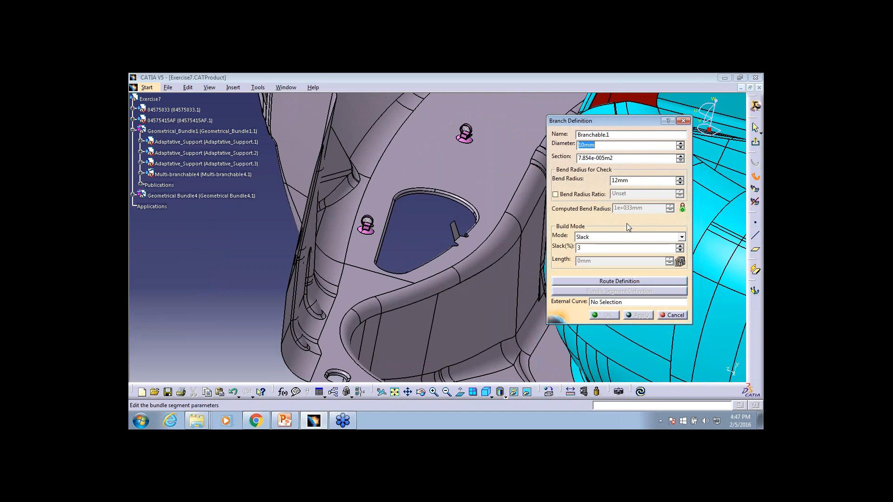
Set the branch slack to 2% in Slack mode and toggle the Bend Radius Ratio option on and off
left_click(680, 245)
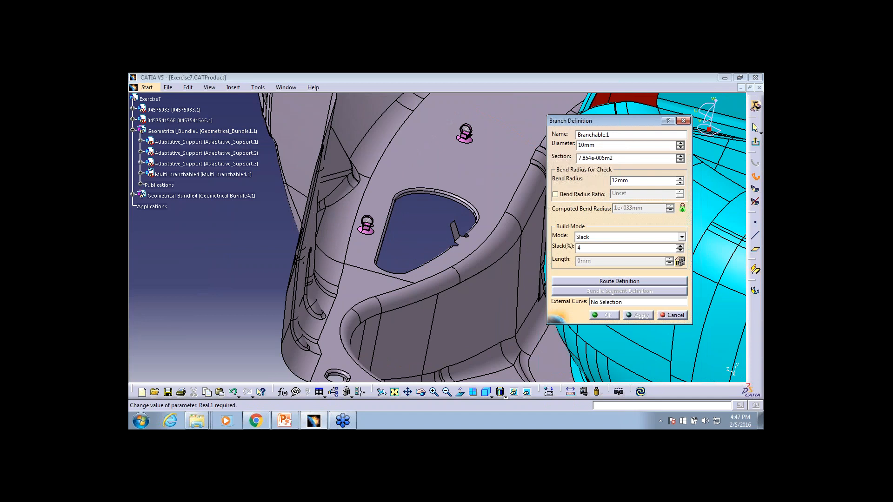
left_click(680, 250)
left_click(680, 250)
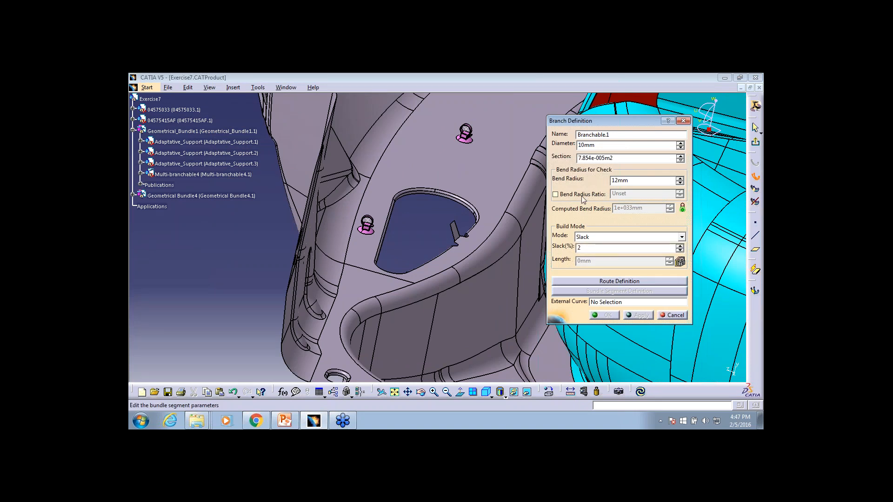
left_click(555, 195)
left_click(556, 195)
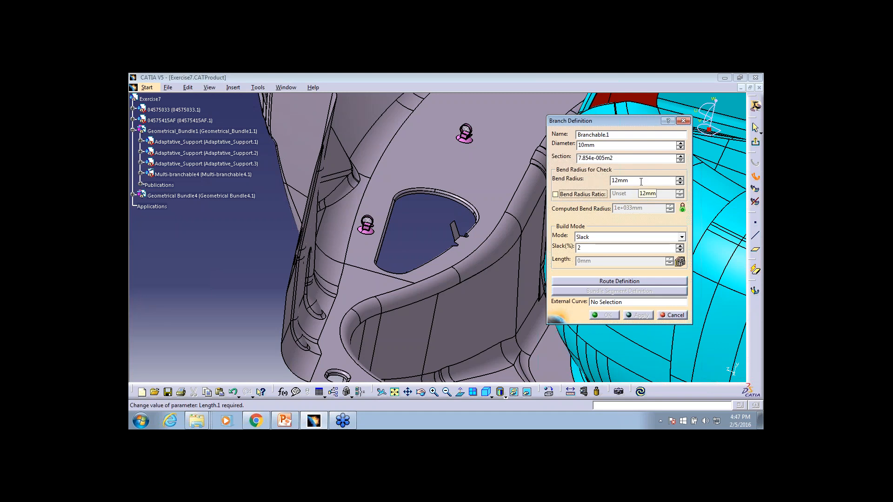
Define the branch route through Adaptative_Support.1, Adaptative_Support.2 and Adaptative_Support.3 along the grey panel
left_click(631, 282)
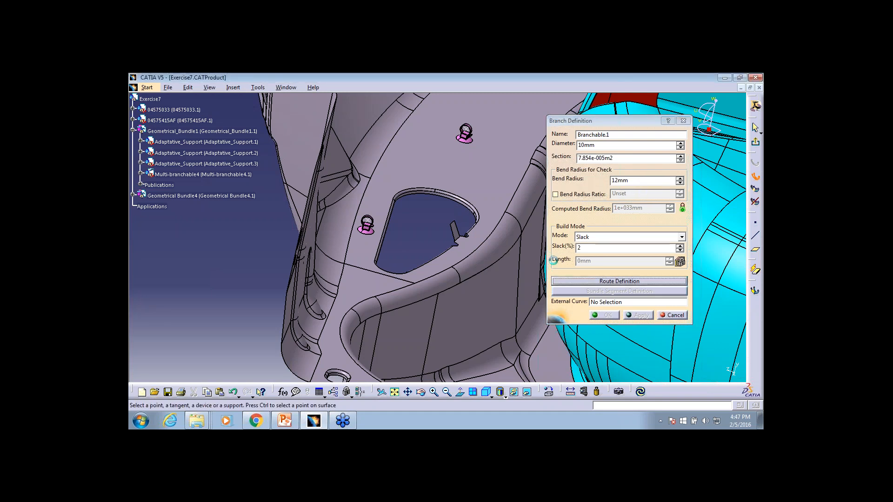
middle_click_drag(425, 248, 419, 248)
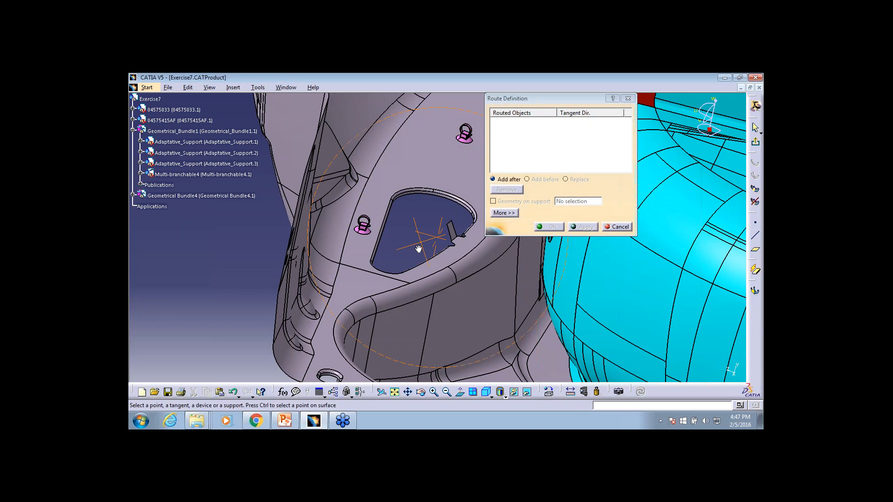
middle_click_drag(418, 249, 384, 265)
left_click(300, 239)
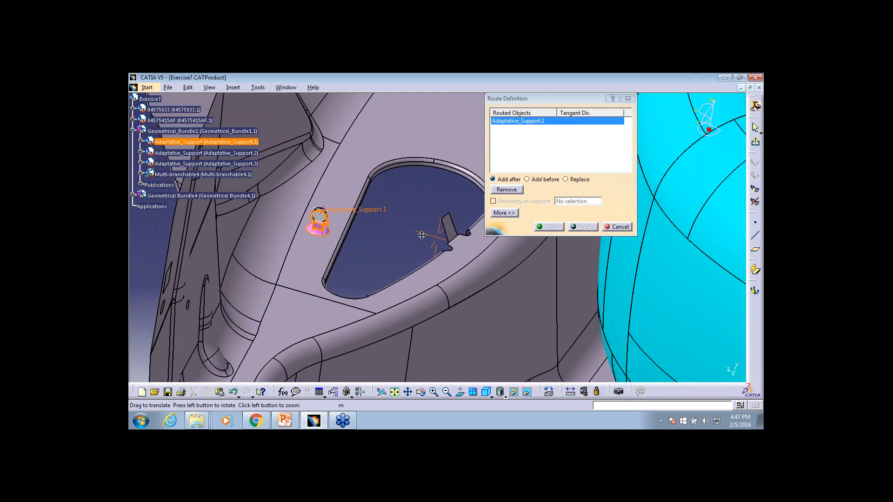
middle_click_drag(372, 224, 298, 285)
left_click(421, 136)
left_click(467, 265)
middle_click_drag(400, 195, 322, 316)
middle_click_drag(333, 278, 423, 183)
left_click(384, 239)
middle_click_drag(357, 289, 289, 264)
middle_click_drag(452, 135, 453, 135)
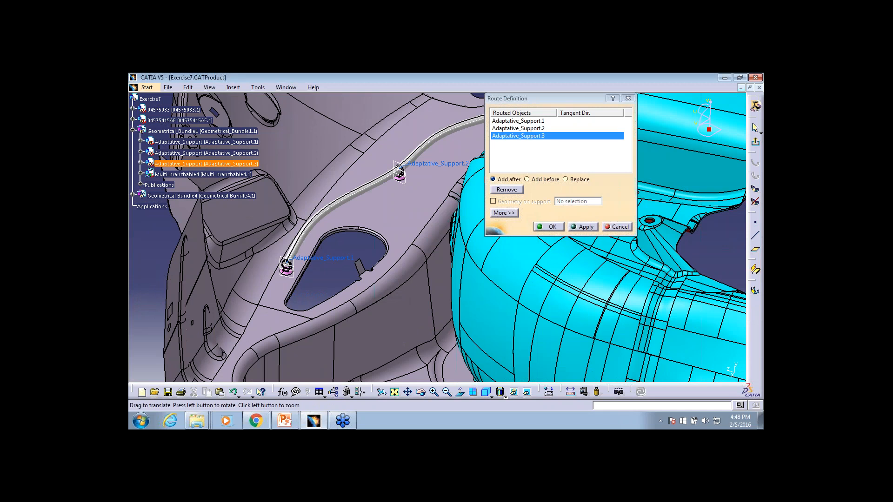
middle_click_drag(454, 135, 460, 137)
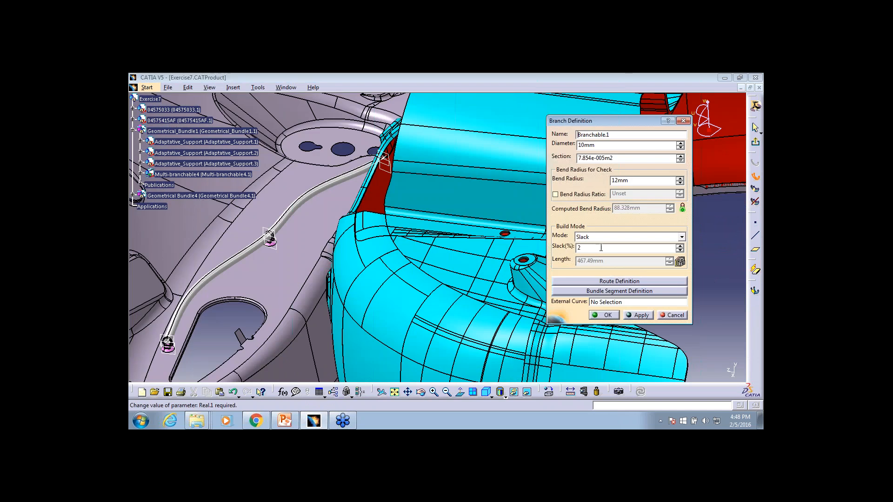
Reduce the branch slack to 1% and 0% in turn, applying each value to compare the bundle shape
left_click_drag(612, 122, 589, 94)
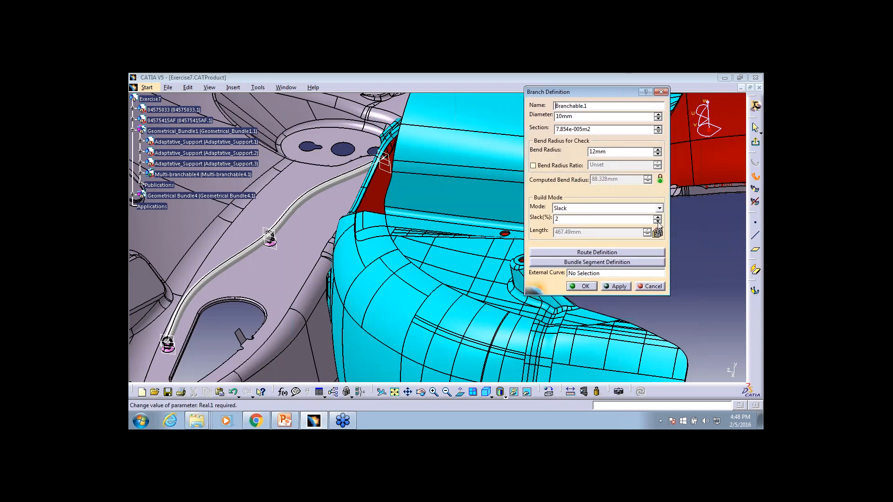
left_click(657, 223)
left_click(623, 287)
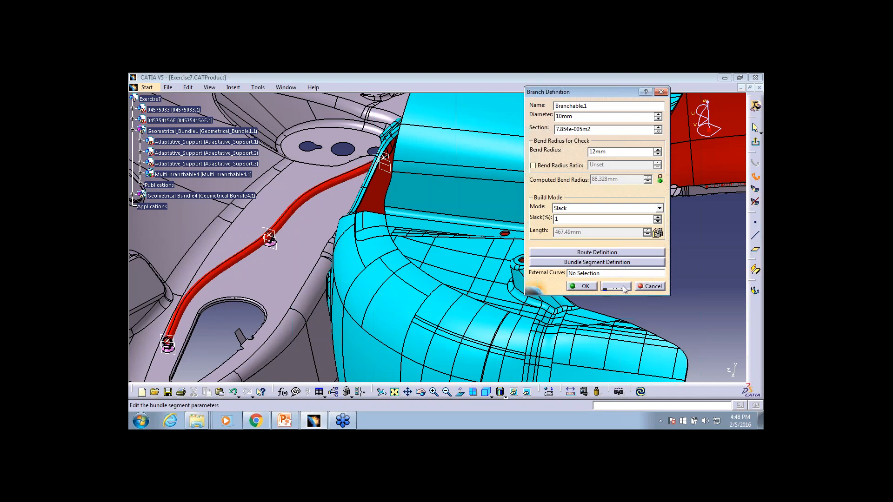
left_click(280, 247)
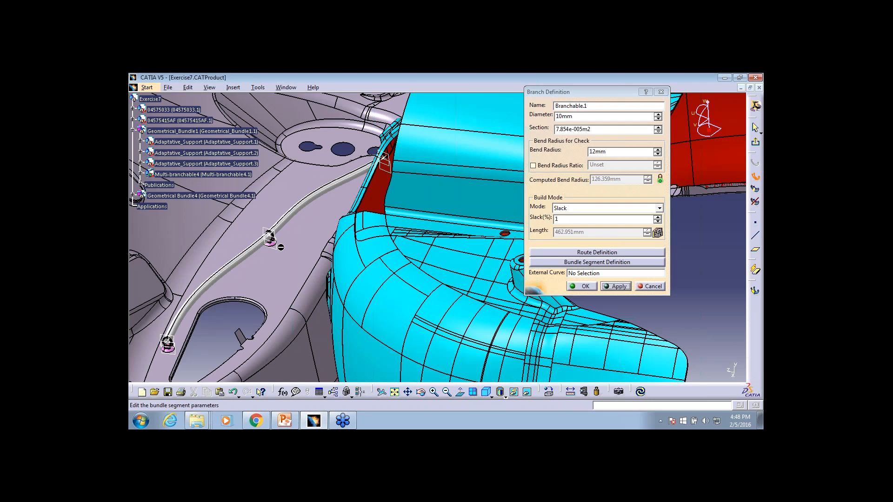
middle_click_drag(281, 247, 320, 210)
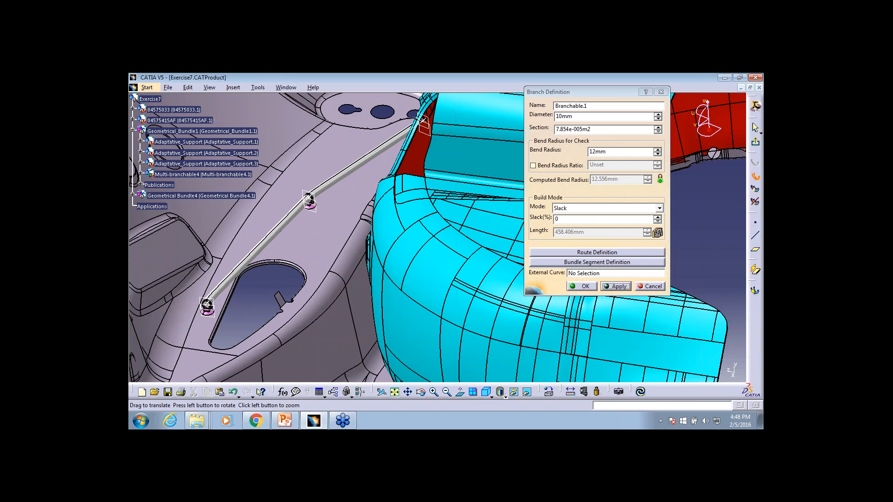
middle_click_drag(375, 164, 396, 176)
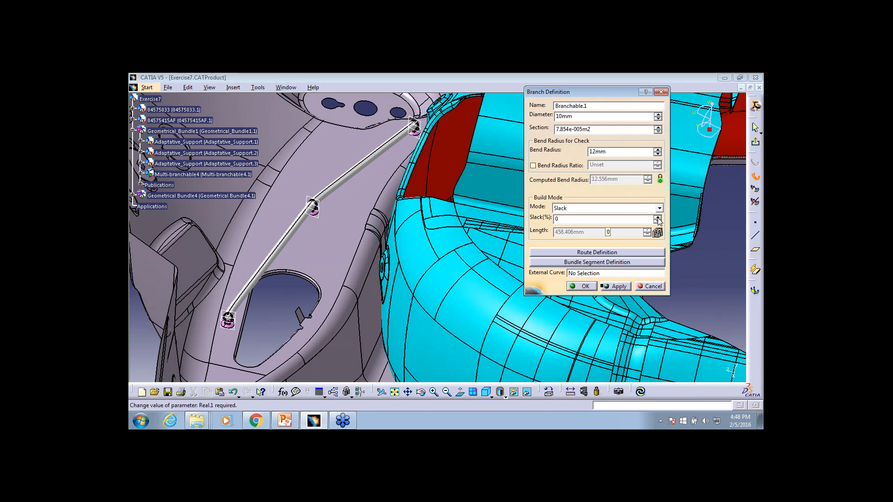
Raise the branch slack to 2%, apply it, and inspect the routed bundle from several angles
left_click(657, 217)
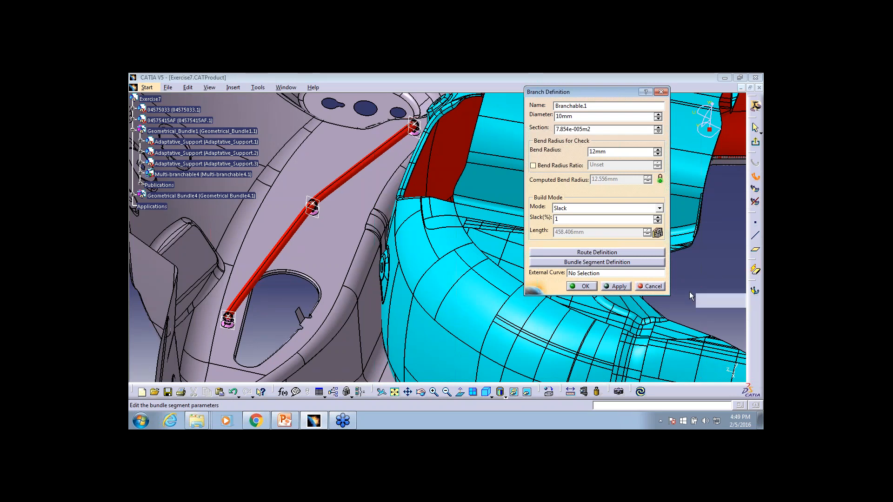
left_click(610, 287)
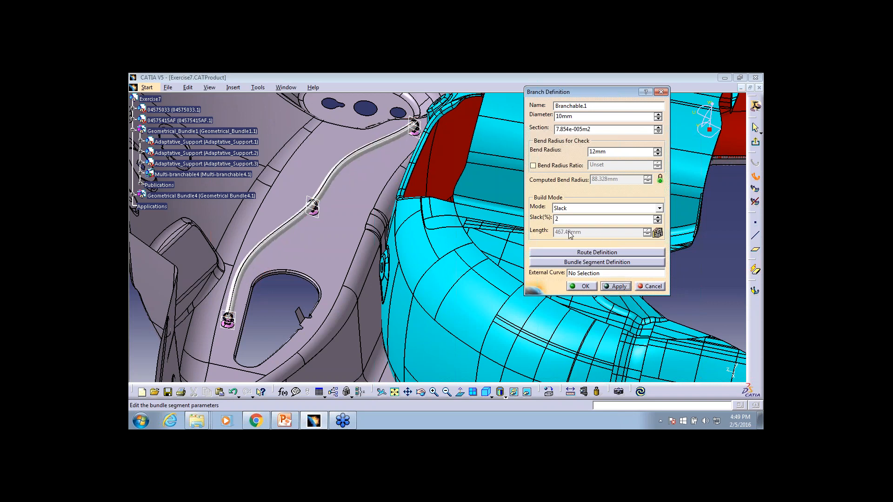
middle_click_drag(295, 247, 295, 247)
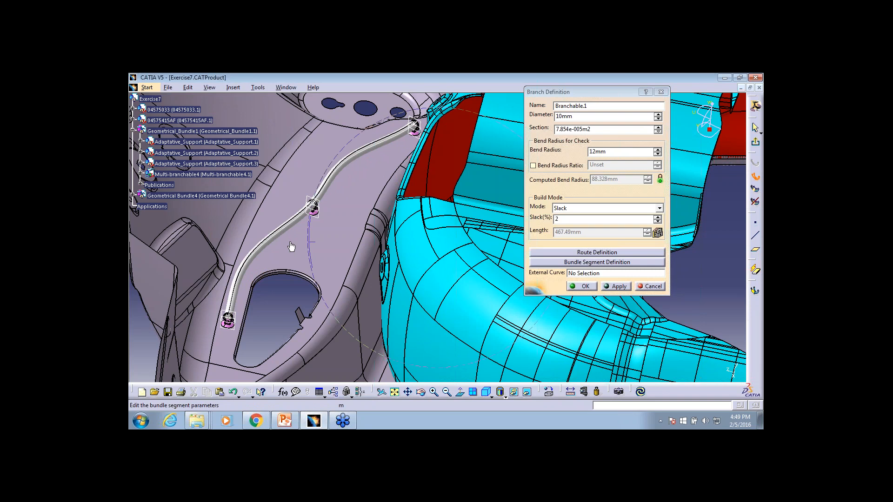
middle_click_drag(291, 247, 323, 221)
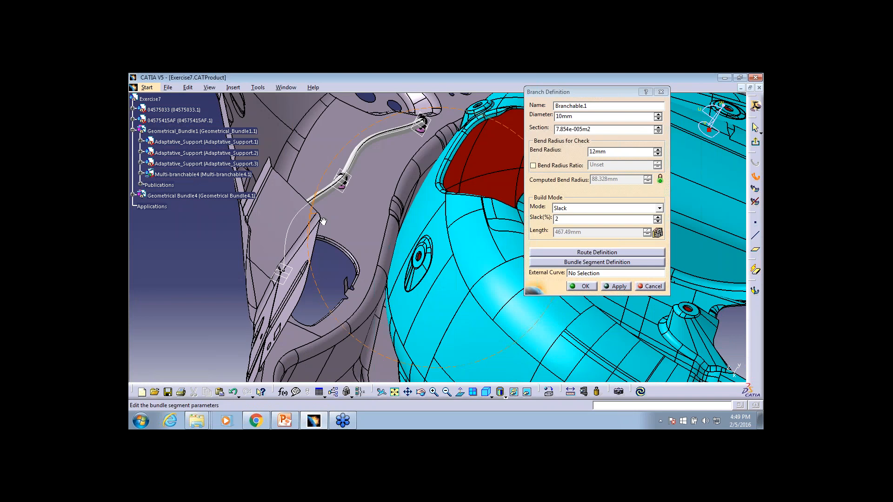
middle_click_drag(323, 221, 294, 244)
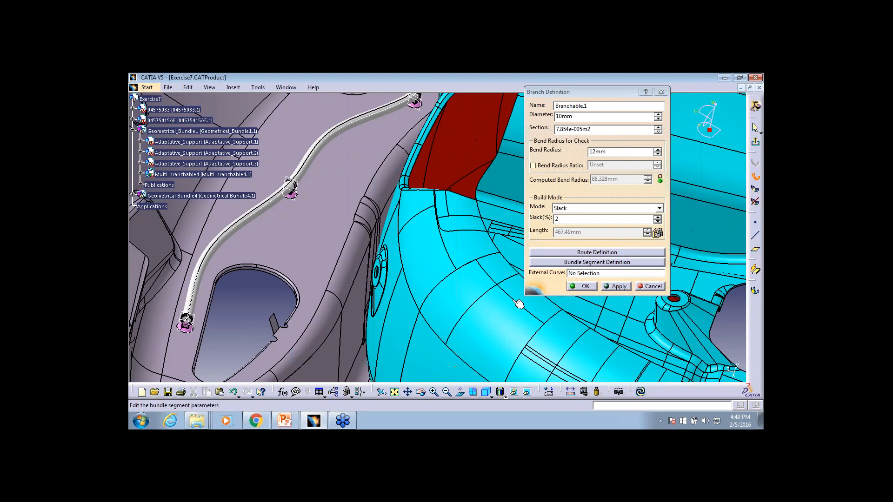
Change the branch build mode to Length, set the length to 470 mm and apply it
left_click(659, 208)
left_click(606, 222)
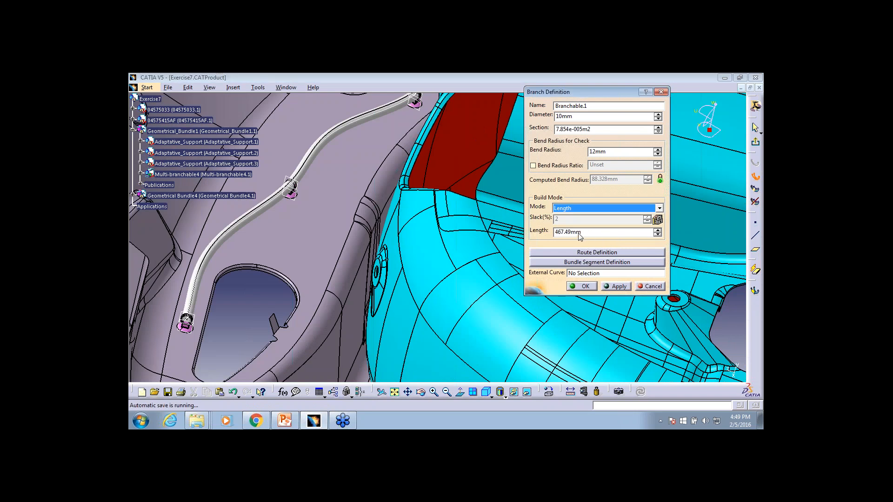
left_click(594, 232)
left_click_drag(594, 234, 554, 233)
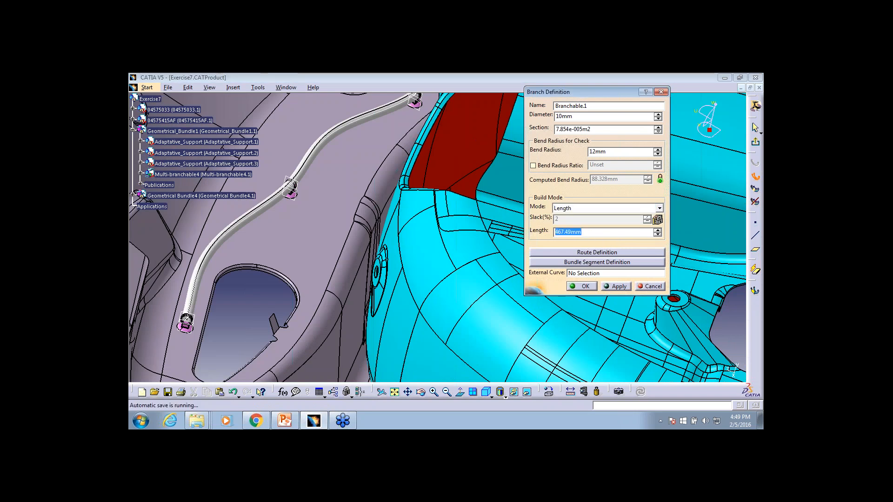
type("470")
left_click(609, 287)
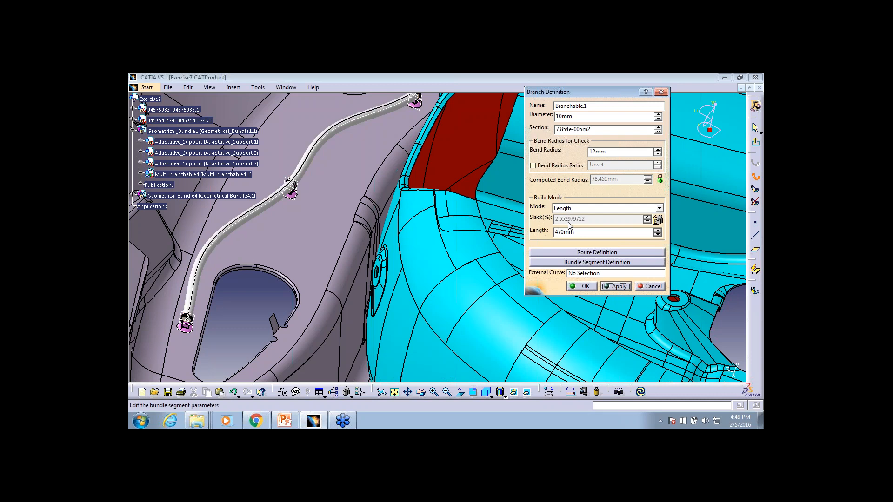
Change the branch build mode to Bend and apply it to the bundle segment
left_click(601, 208)
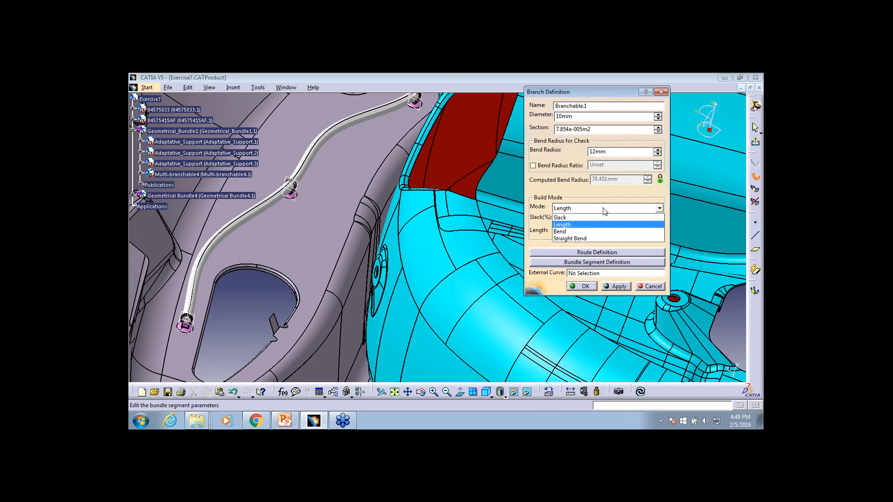
left_click(582, 231)
left_click(615, 286)
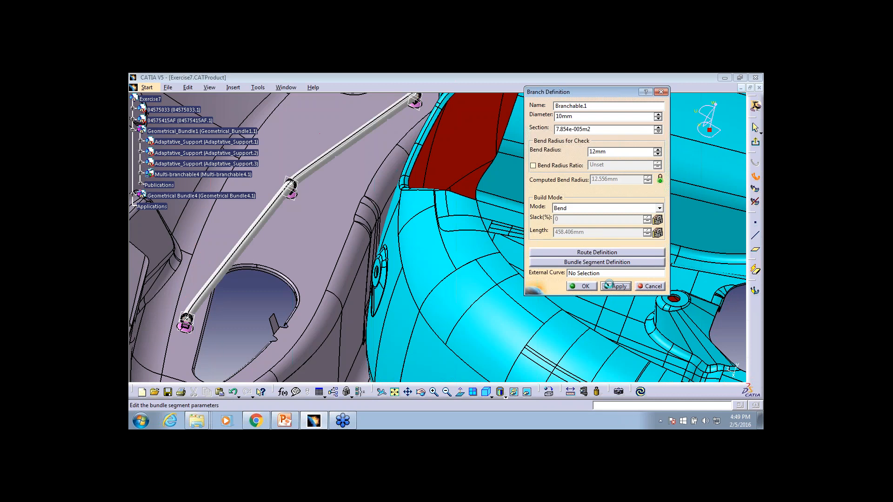
Change the branch build mode to Straight Bend and apply it to the bundle segment
left_click(608, 208)
left_click(604, 217)
left_click(608, 286)
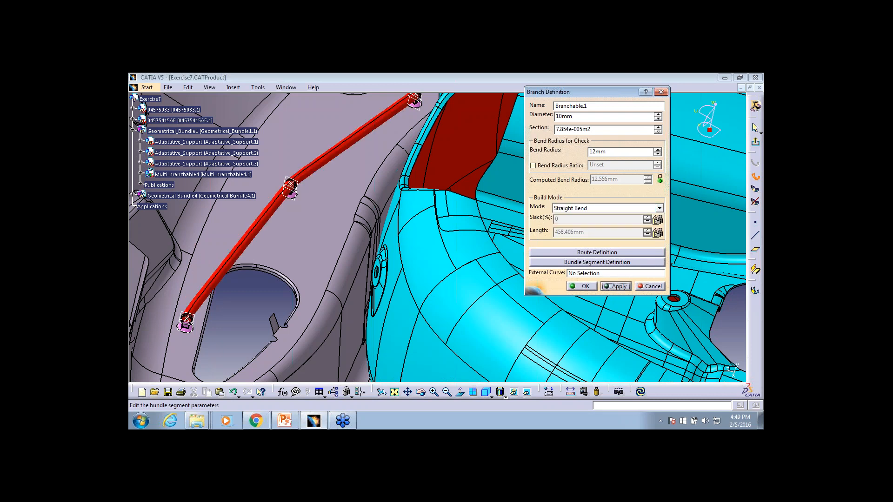
Set the branch build mode back to Slack and apply it at 1%, then raise the slack to 2% and accept the branch definition
left_click(615, 208)
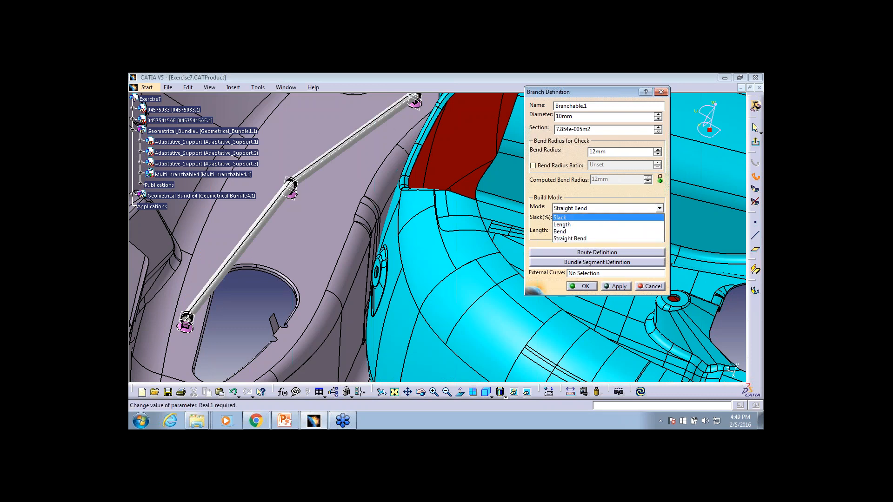
left_click(561, 217)
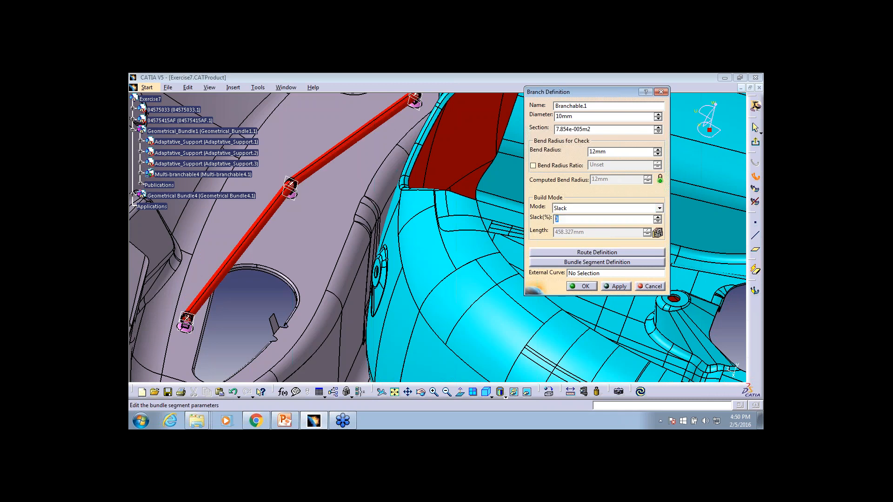
left_click(615, 287)
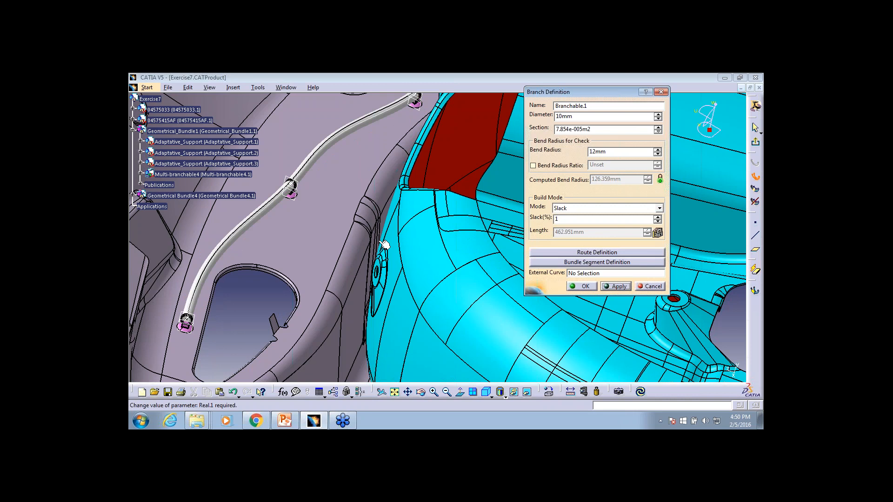
left_click(658, 217)
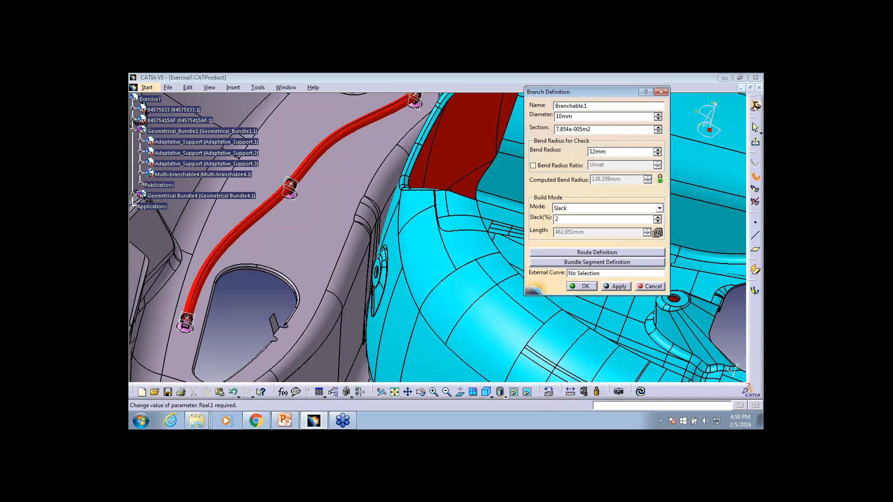
left_click(581, 286)
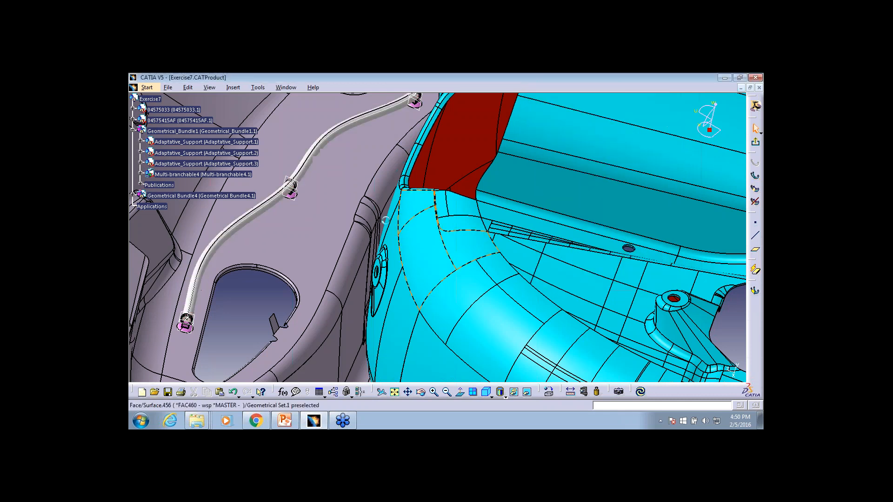
Examine from several angles how the finished bundle segment curves through its three adaptive supports
middle_click_drag(386, 221, 401, 227, "ctrl")
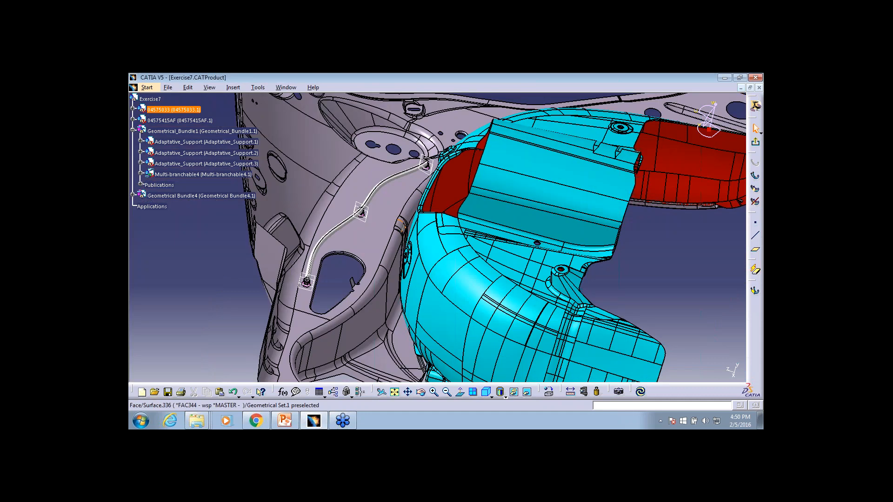
middle_click_drag(419, 168, 459, 148)
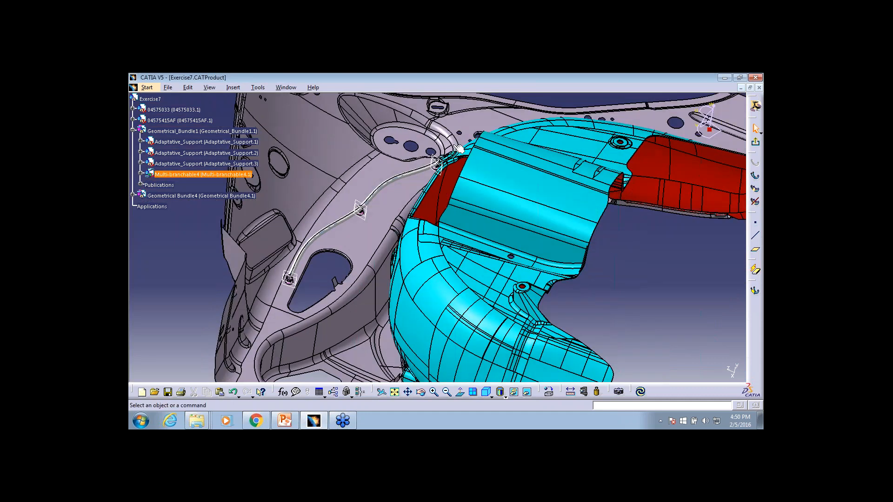
middle_click_drag(567, 205, 566, 201)
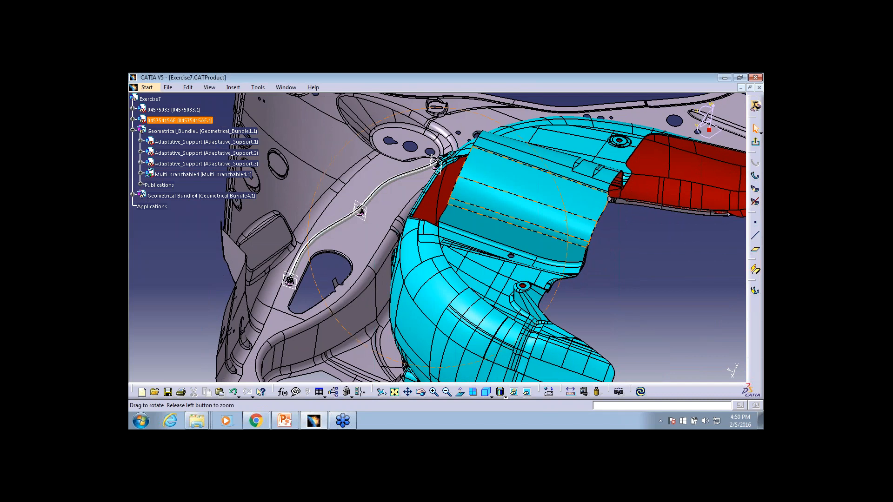
middle_click_drag(566, 201, 377, 274)
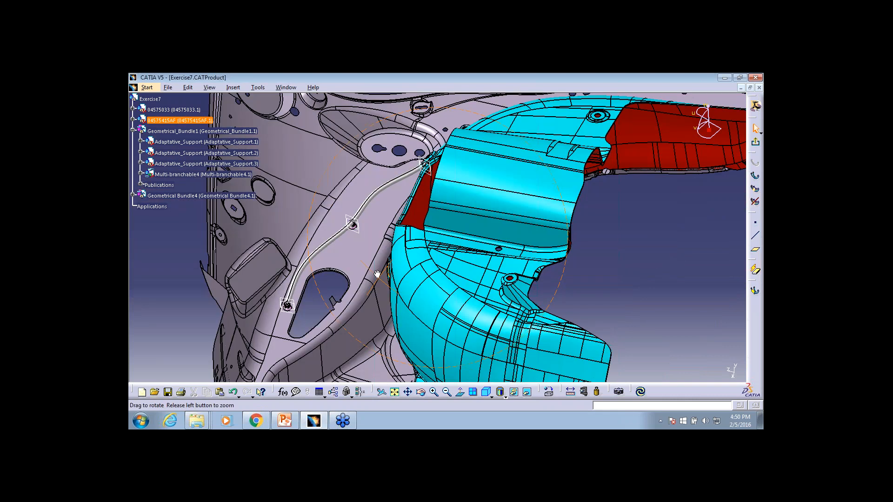
middle_click_drag(377, 275, 385, 231)
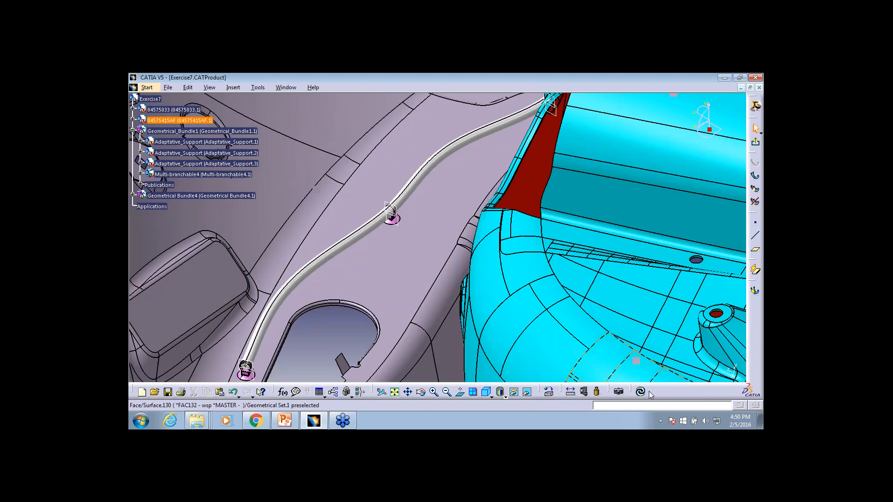
double_click(388, 230)
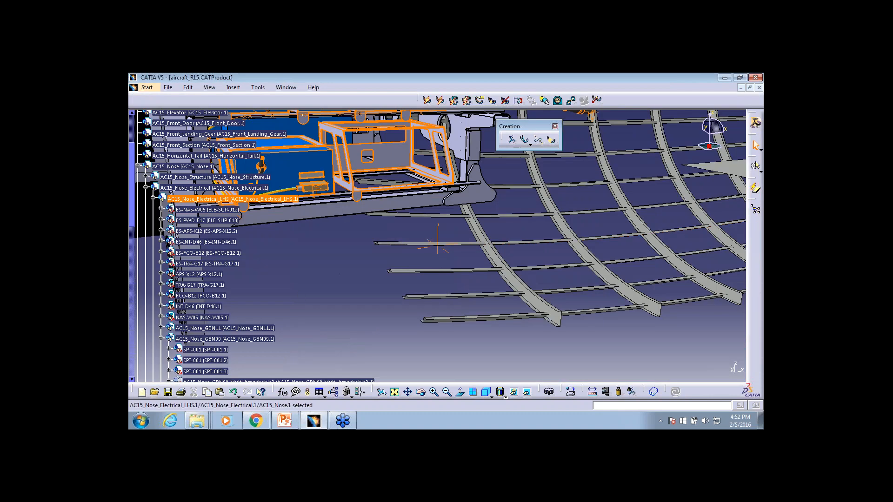
Examine the yellow harness in the aircraft nose and the tree structure of AC15_Nose_GBN09 with its multi-branchable and supports
middle_click_drag(438, 245, 438, 245)
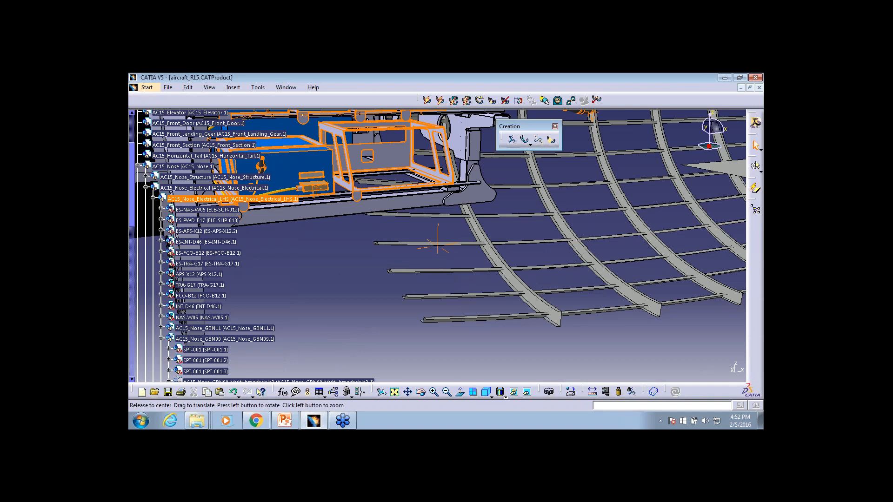
middle_click_drag(342, 274, 542, 290)
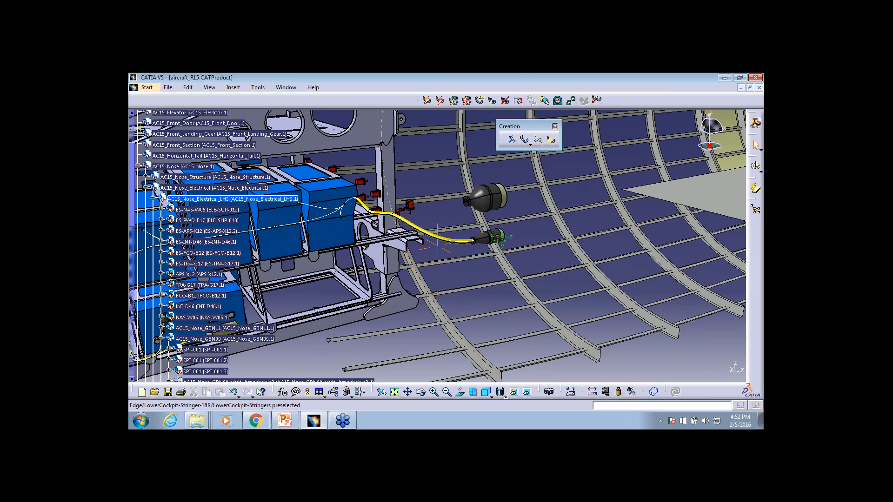
middle_click_drag(436, 293, 414, 311)
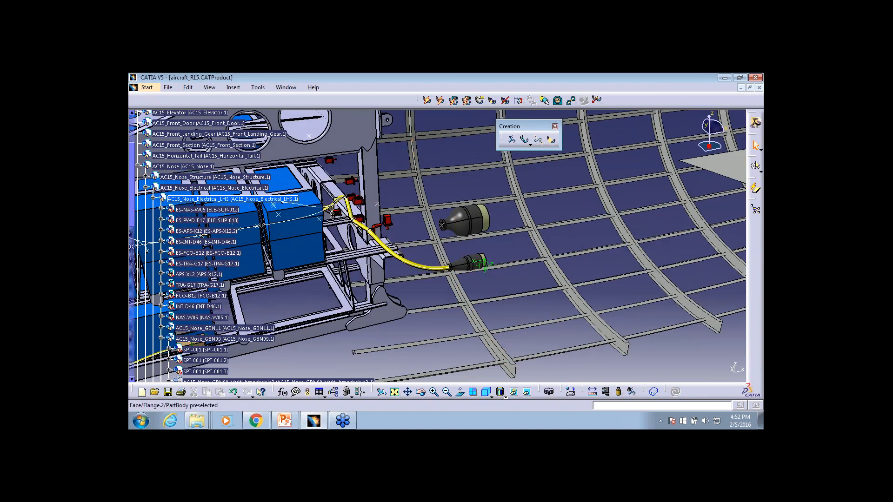
scroll(321, 340, "down", 3)
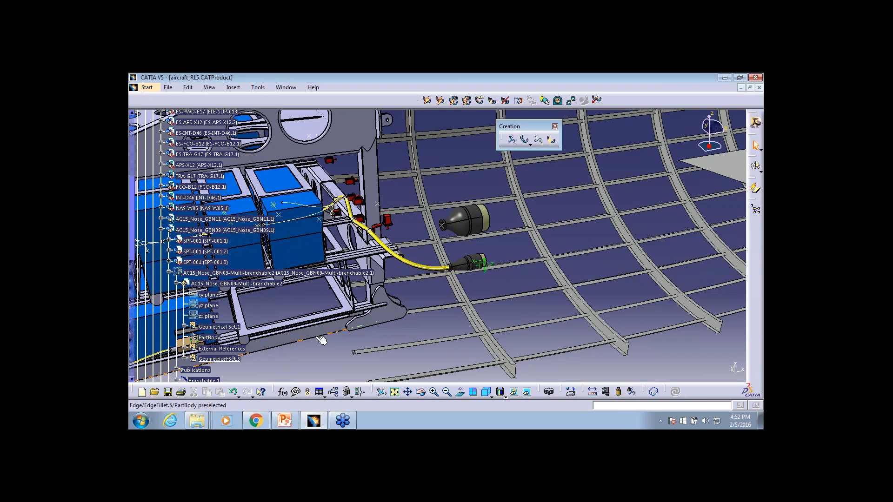
scroll(321, 341, "down", 2)
scroll(318, 337, "down", 1)
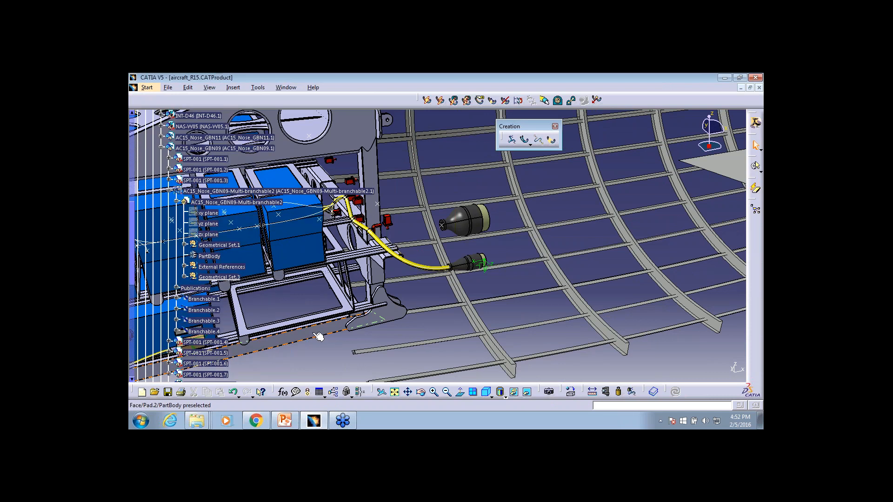
scroll(316, 333, "down", 2)
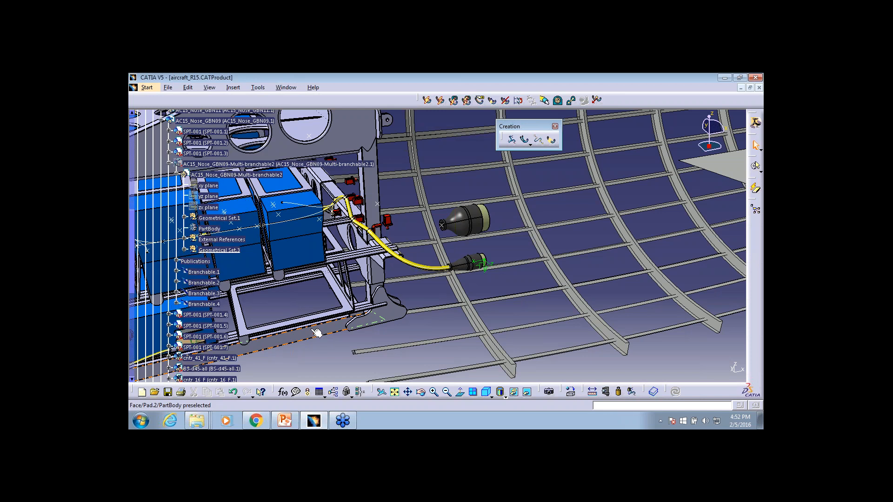
scroll(296, 320, "up", 4)
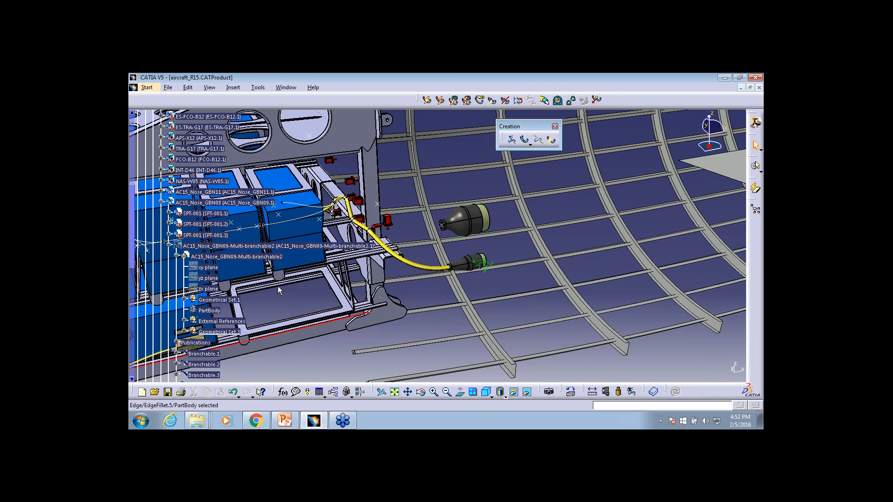
left_click(273, 257)
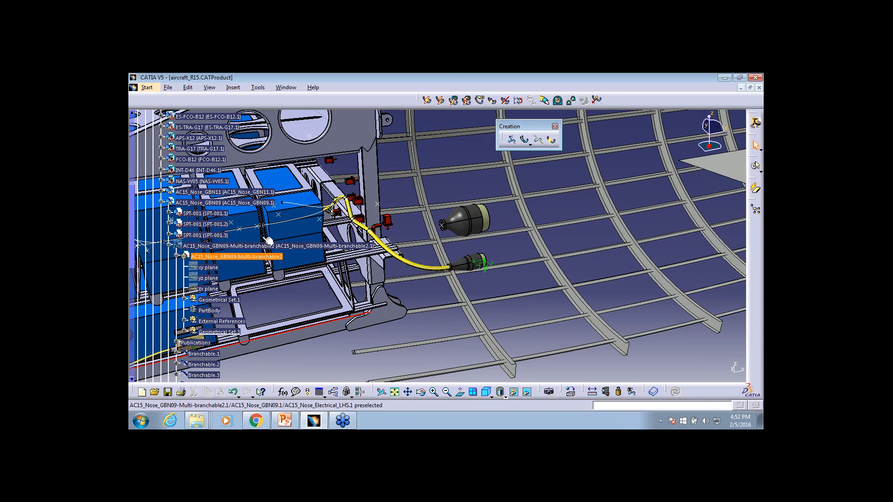
scroll(268, 240, "up", 4)
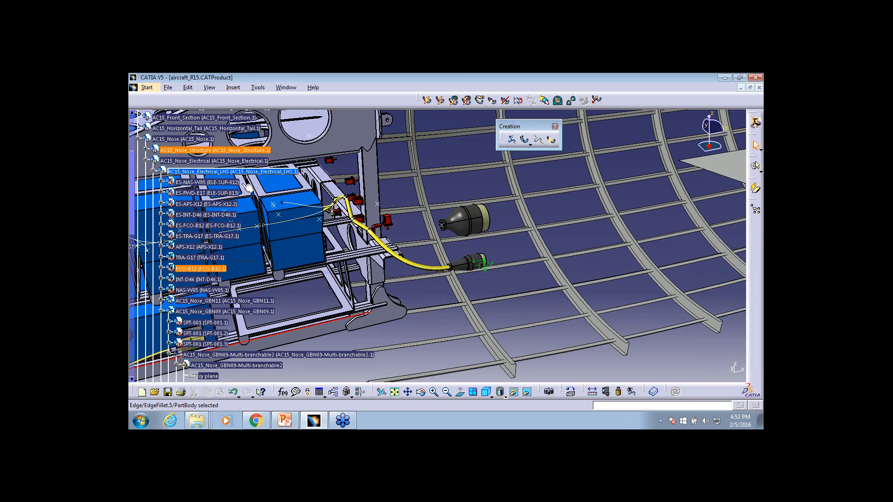
Insert a new geometrical bundle under AC15_Nose_Electrical_LHS and start a multi-branchable bundle segment in it
left_click(232, 171)
left_click(233, 88)
left_click(251, 120)
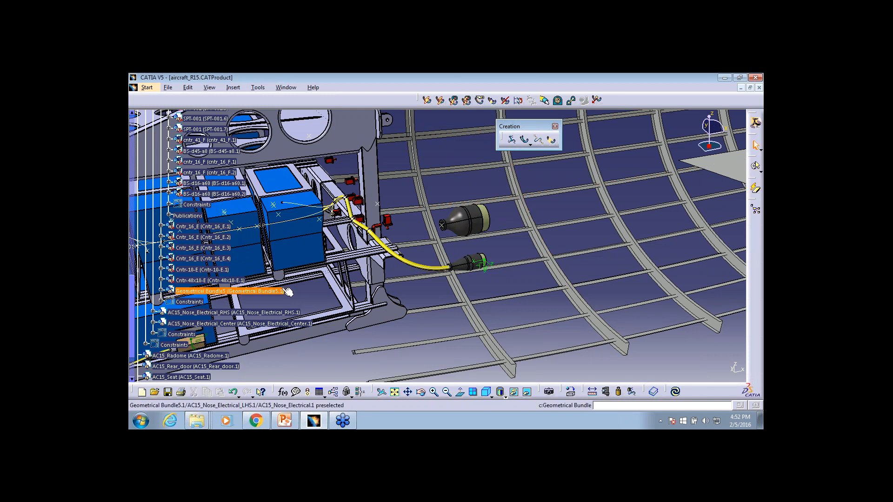
left_click(211, 291)
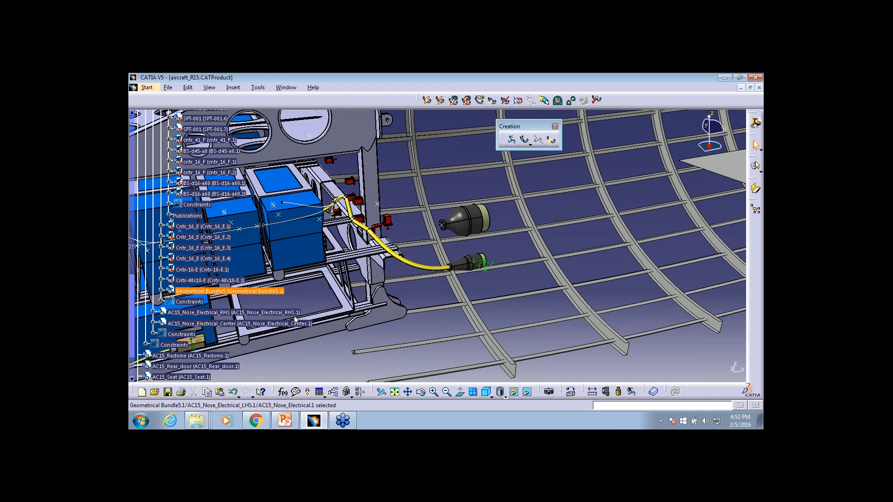
left_click(525, 140)
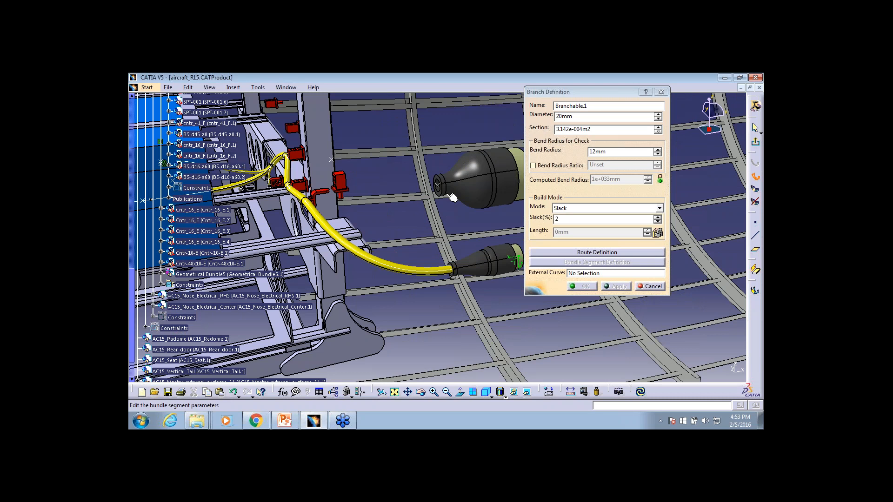
left_click(597, 252)
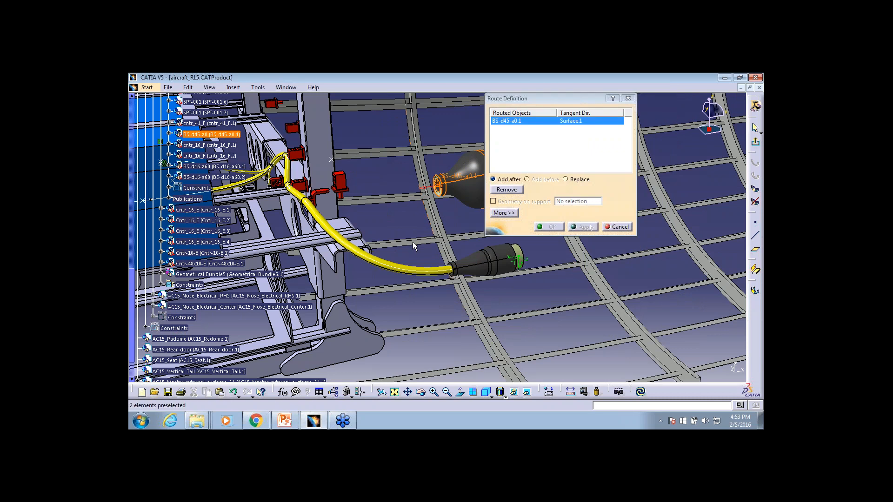
middle_click_drag(412, 243, 402, 290)
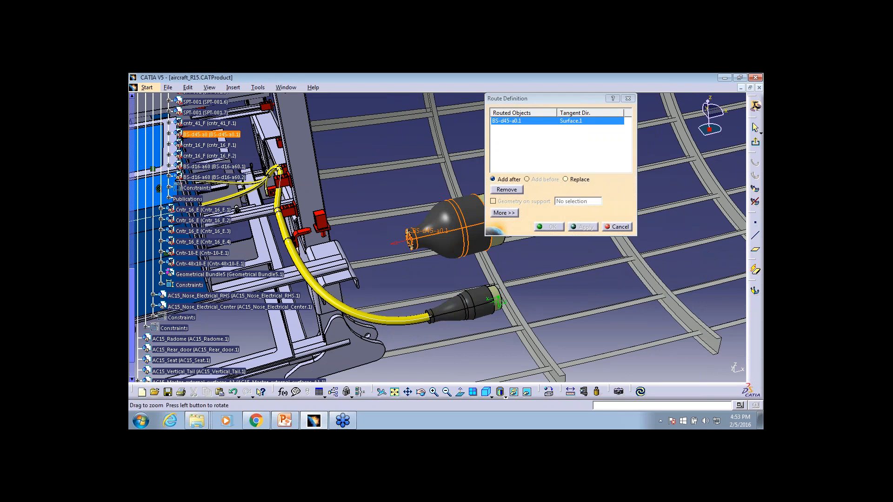
middle_click_drag(402, 290, 392, 300)
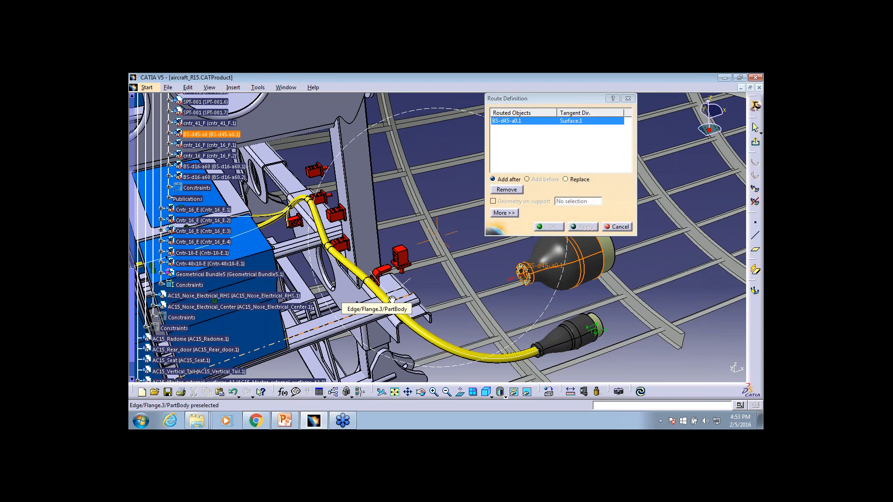
left_click(382, 270)
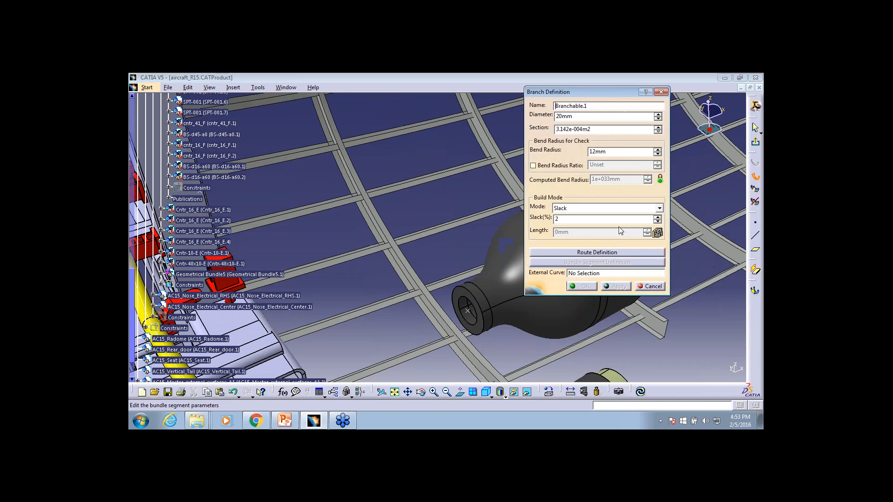
left_click(618, 227)
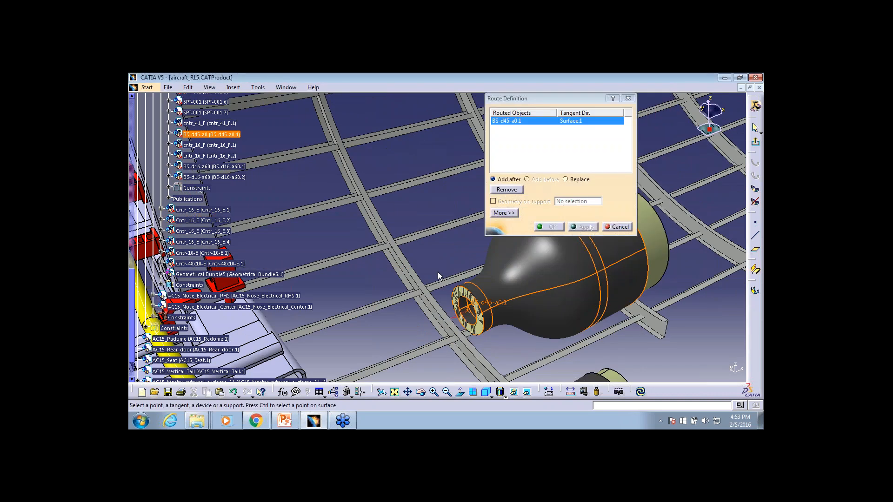
Route the 15 mm branch with 2% slack from backshell BS-d45-a0 through supports SPT-001.5, SPT-001.6 and the next red support, and accept it
left_click(434, 223)
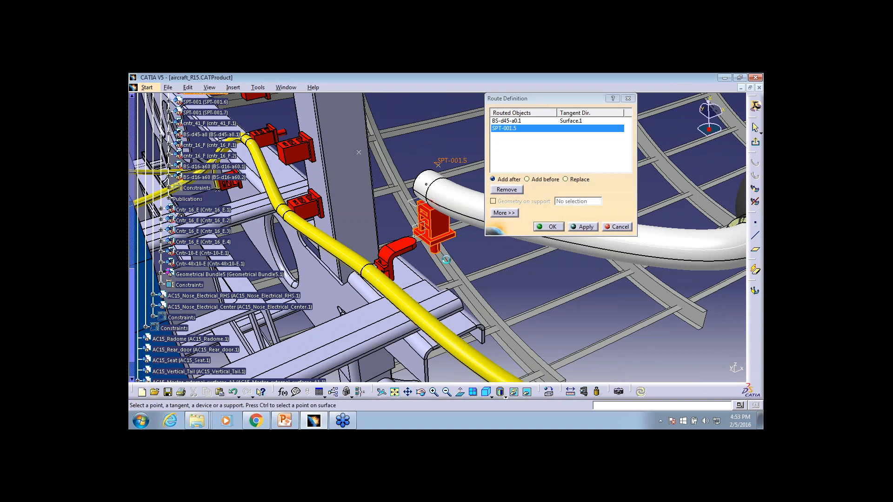
middle_click_drag(446, 259, 374, 287)
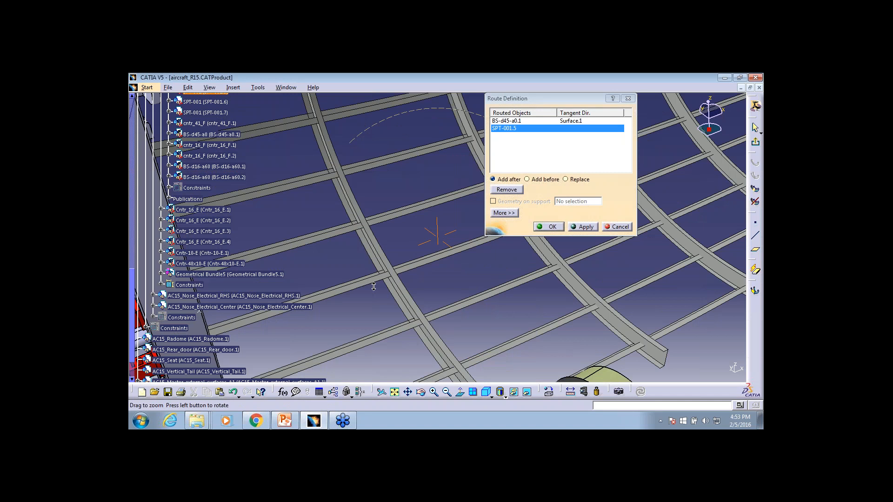
middle_click_drag(373, 287, 372, 298)
left_click(356, 281)
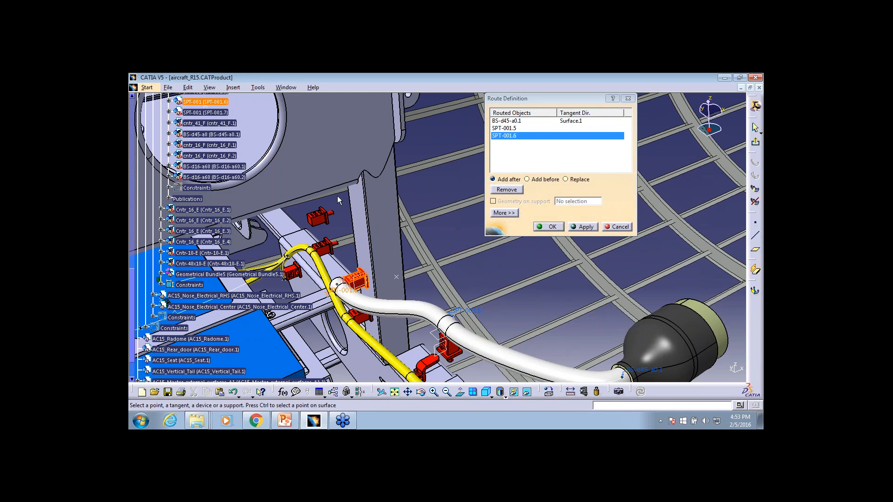
left_click(321, 215)
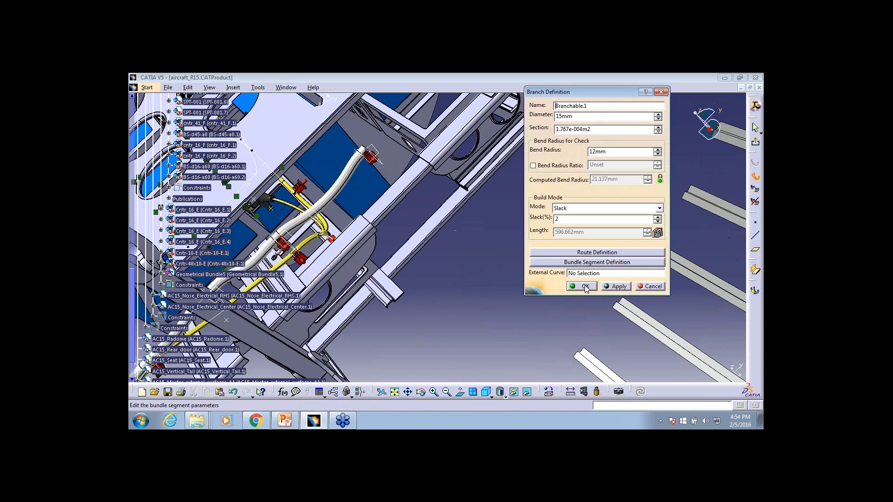
left_click(585, 287)
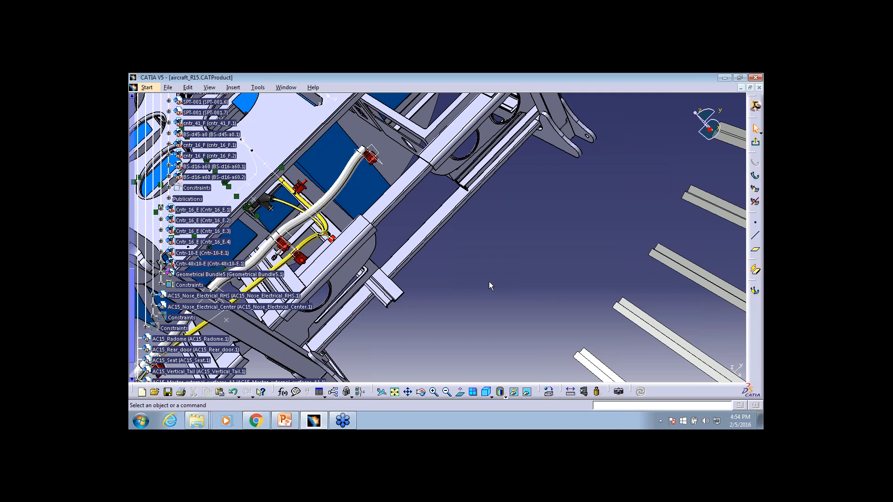
middle_click_drag(438, 231, 438, 231)
middle_click_drag(486, 287, 486, 287)
middle_click_drag(486, 288, 428, 233)
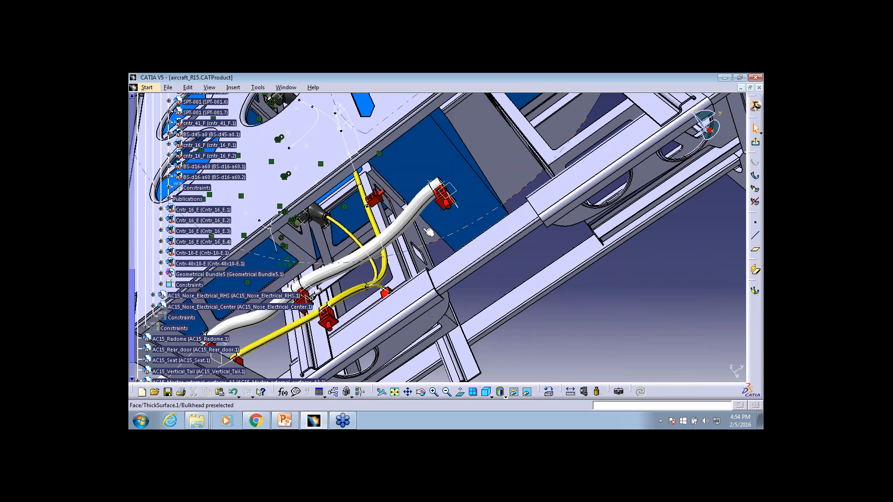
Set Bundle Segment.2 of the new branch to a 10 mm diameter and cyan colour, and accept the segment definition
left_click(407, 232)
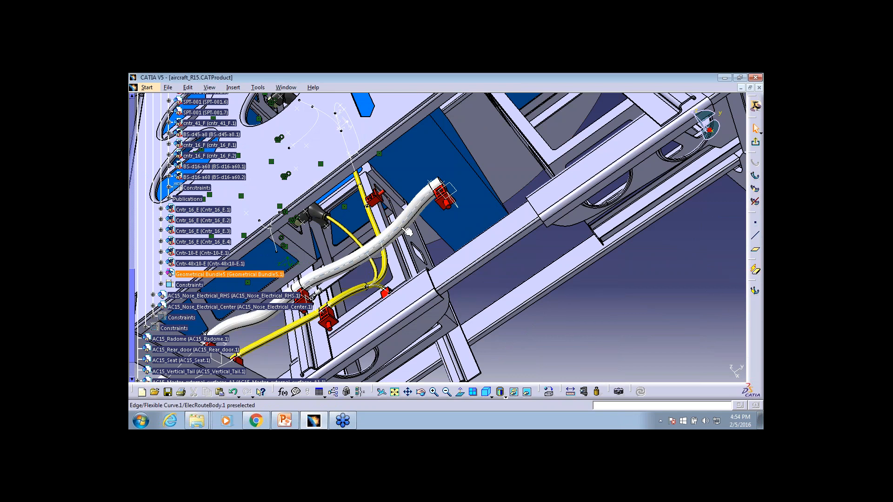
double_click(420, 214)
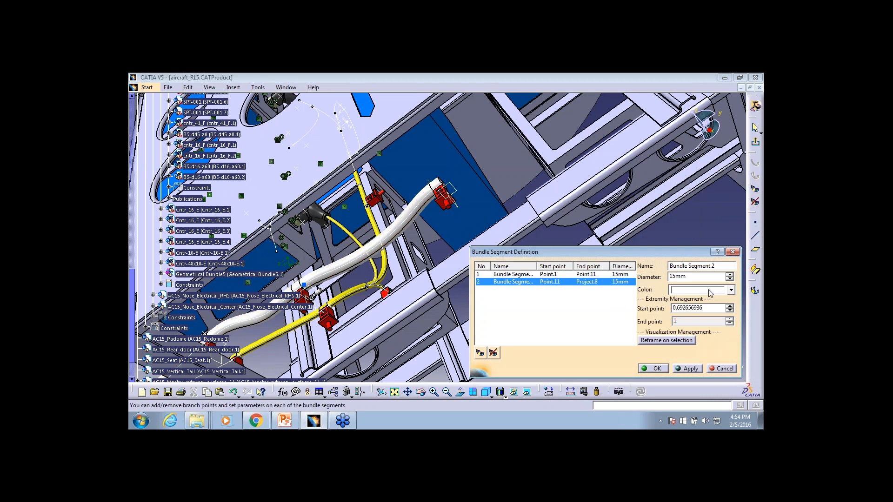
left_click(729, 279)
left_click(730, 279)
left_click(730, 279)
left_click(730, 279)
left_click(730, 279)
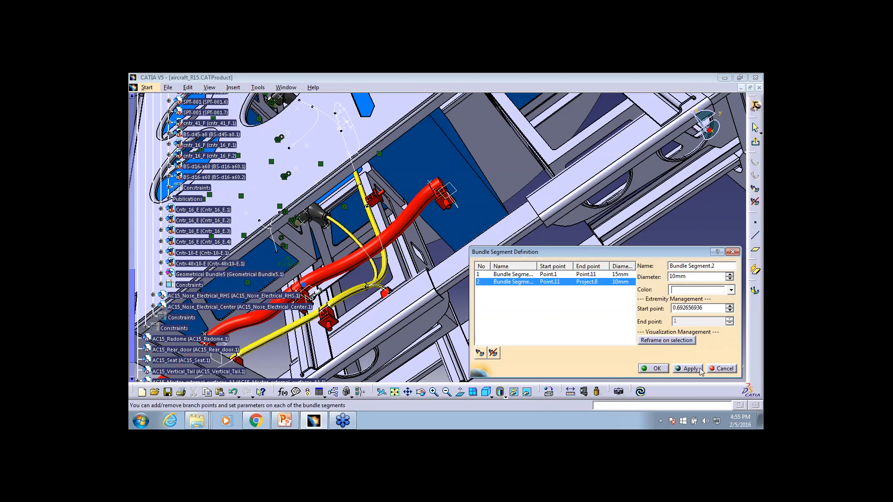
left_click(731, 290)
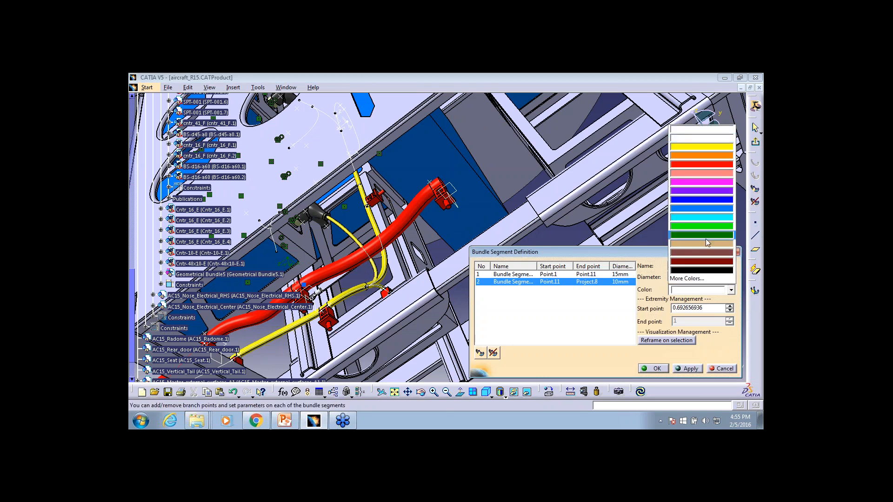
left_click(708, 219)
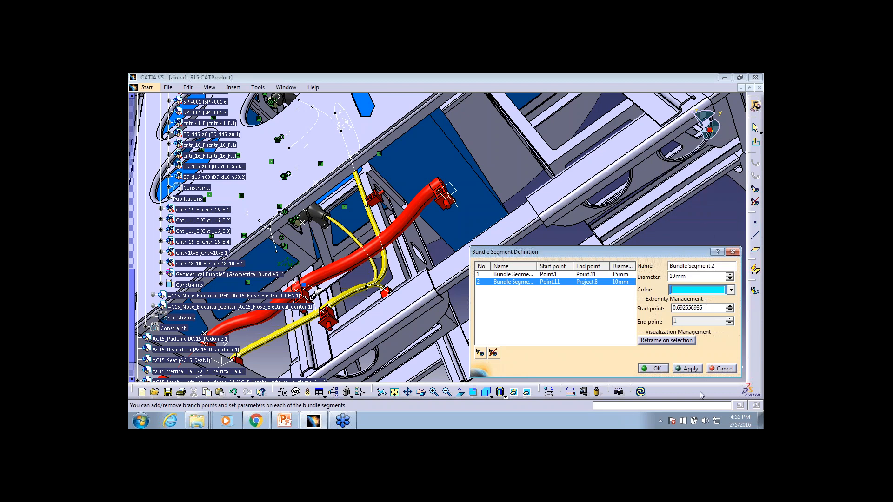
left_click(695, 369)
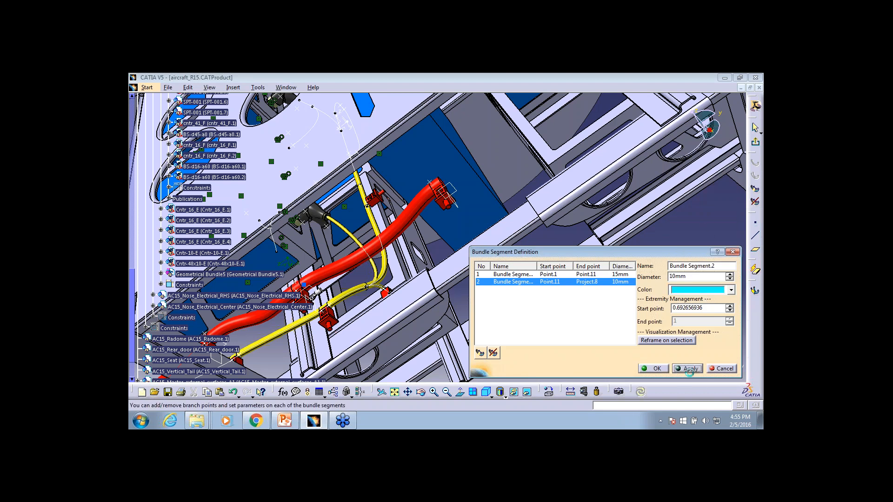
left_click(654, 369)
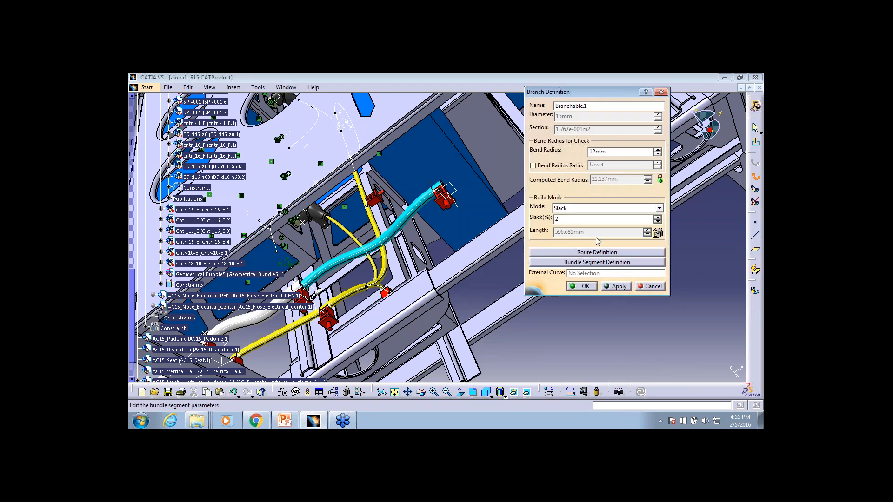
Set the slack of Branchable.1 to 1%, apply it and accept the branch definition
left_click(598, 219)
left_click(657, 222)
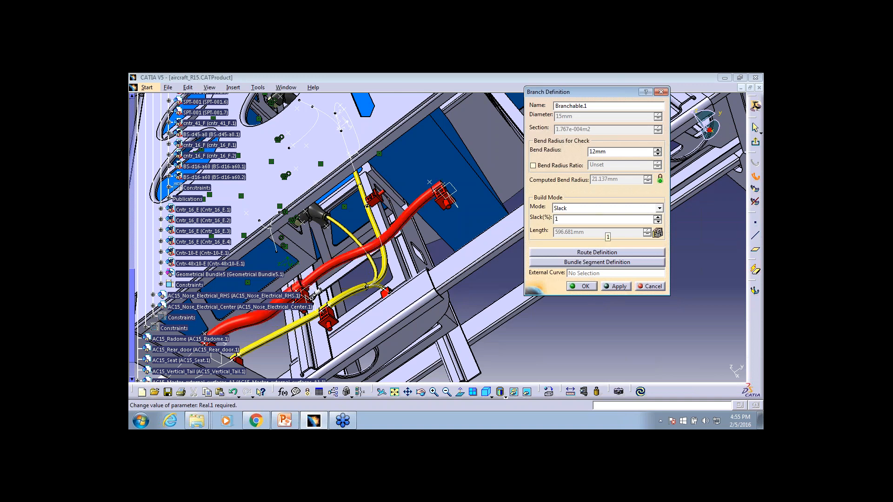
left_click(618, 287)
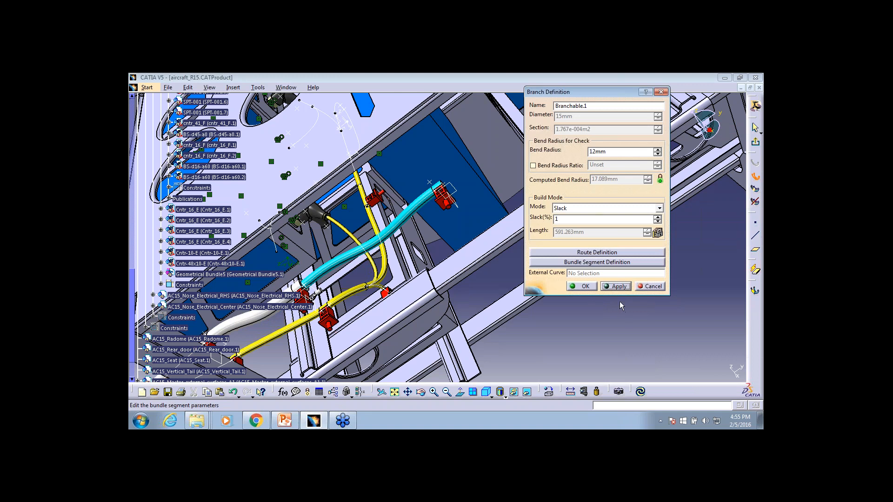
left_click(573, 286)
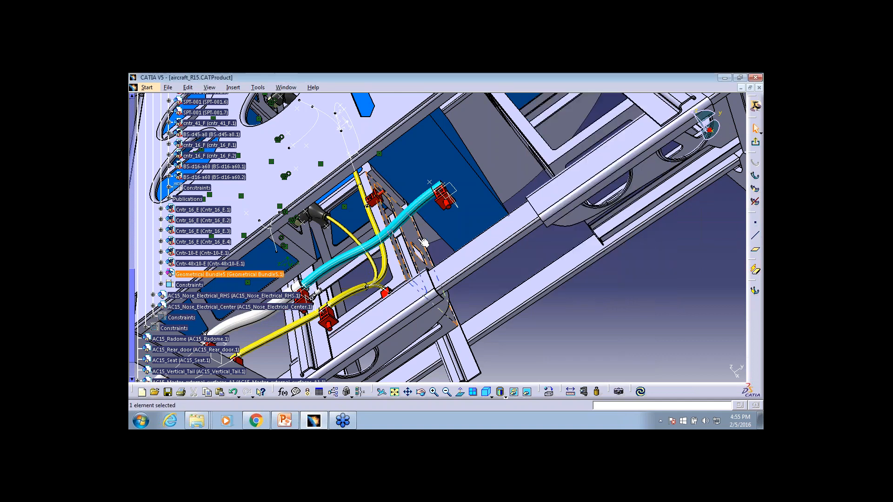
Reopen the definition of Branchable.1, set its slack to 0.5% and accept it
middle_click_drag(450, 232, 542, 216)
double_click(541, 216)
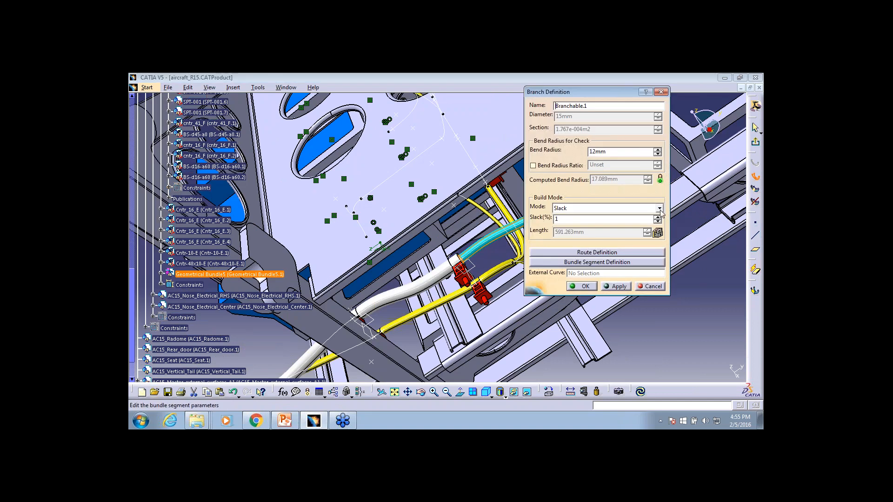
left_click(634, 214)
left_click(627, 217)
double_click(611, 218)
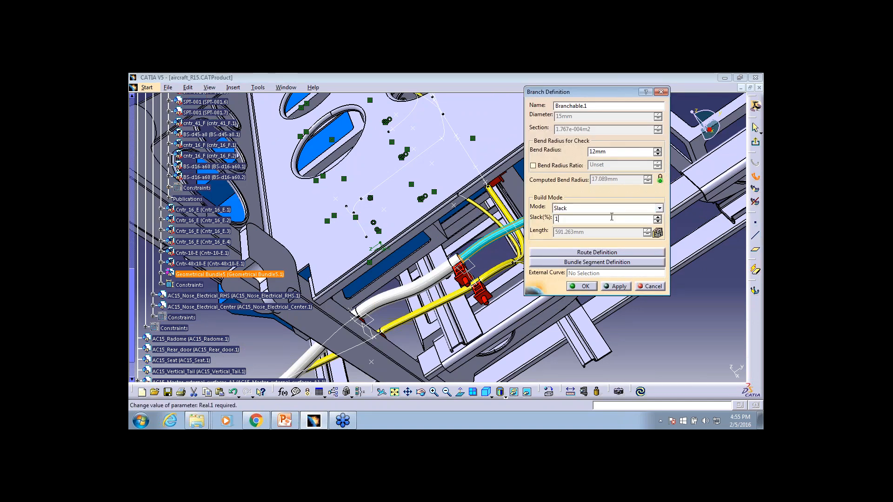
type(".5")
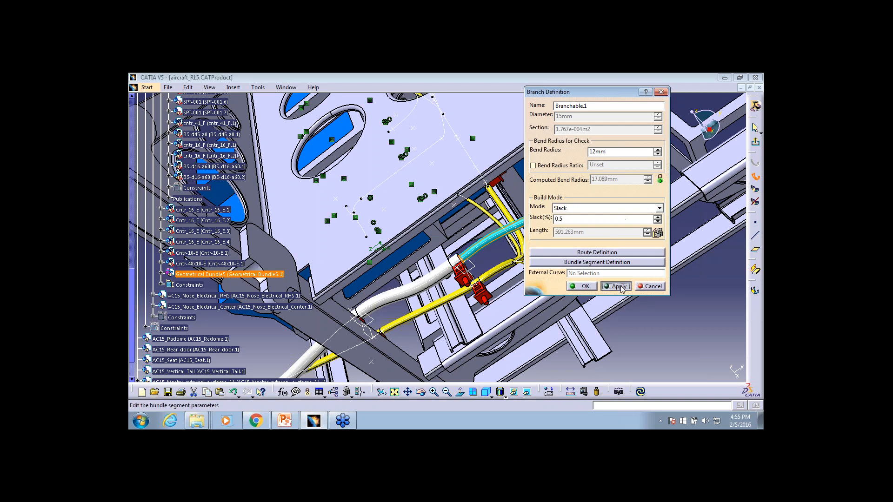
left_click(619, 286)
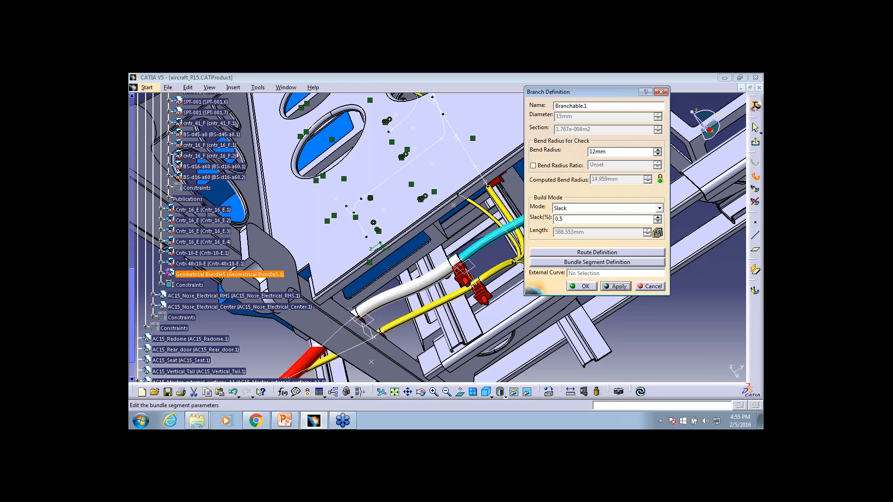
left_click(583, 287)
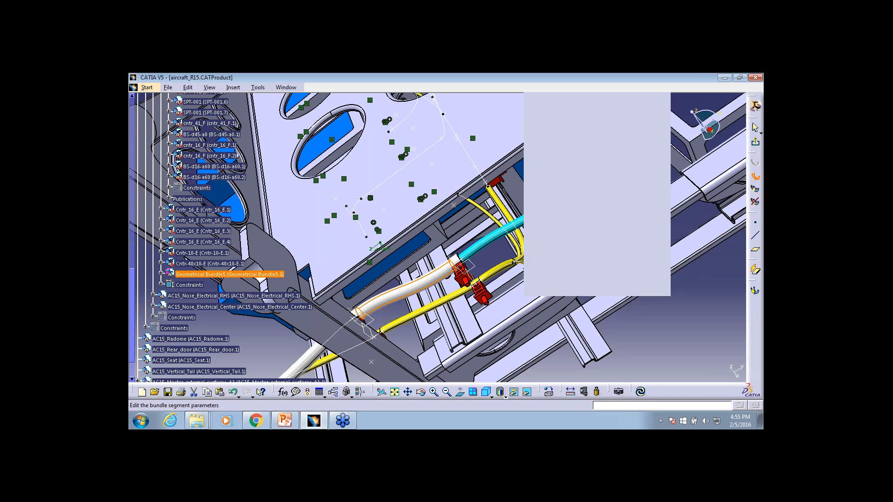
Apply Add Local Slack with the Ignore Slack option to the white bundle segment portion near the red supports
middle_click_drag(508, 239, 513, 235)
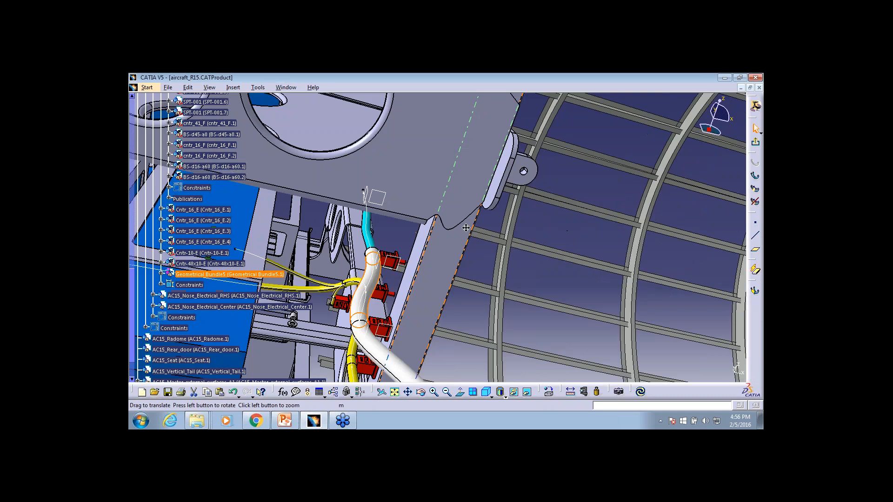
double_click(399, 287)
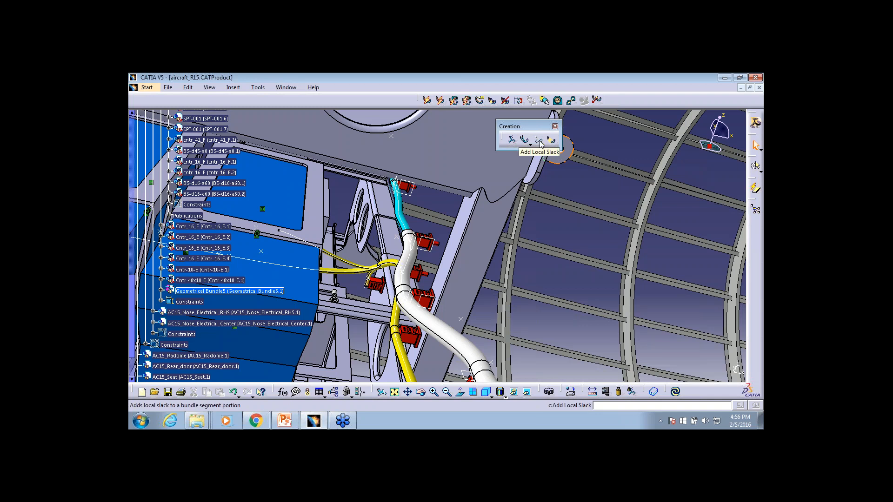
left_click(540, 140)
left_click(427, 301)
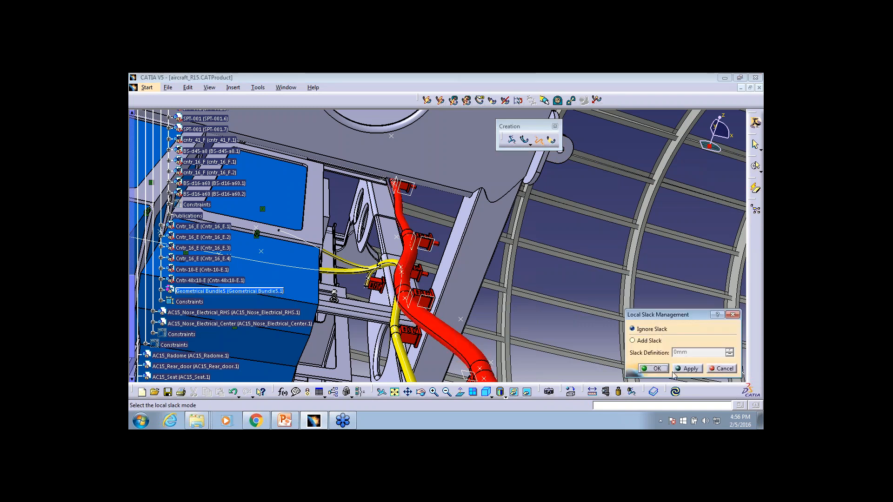
left_click(687, 369)
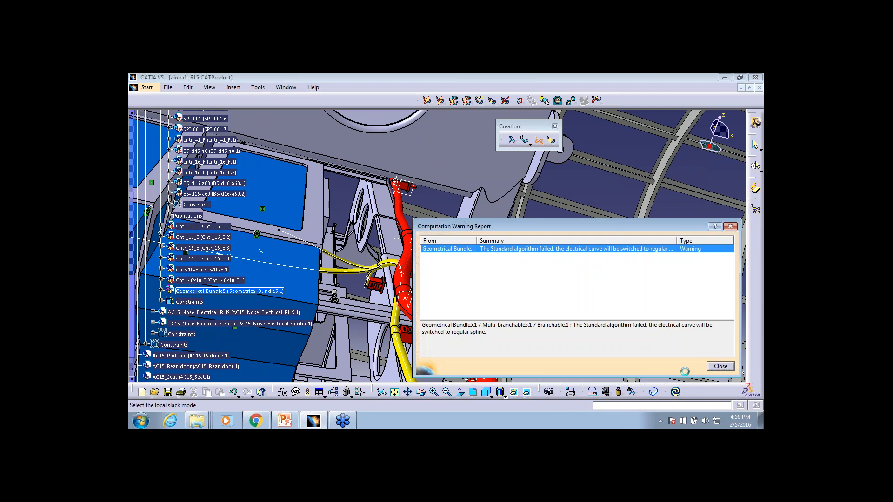
left_click(719, 367)
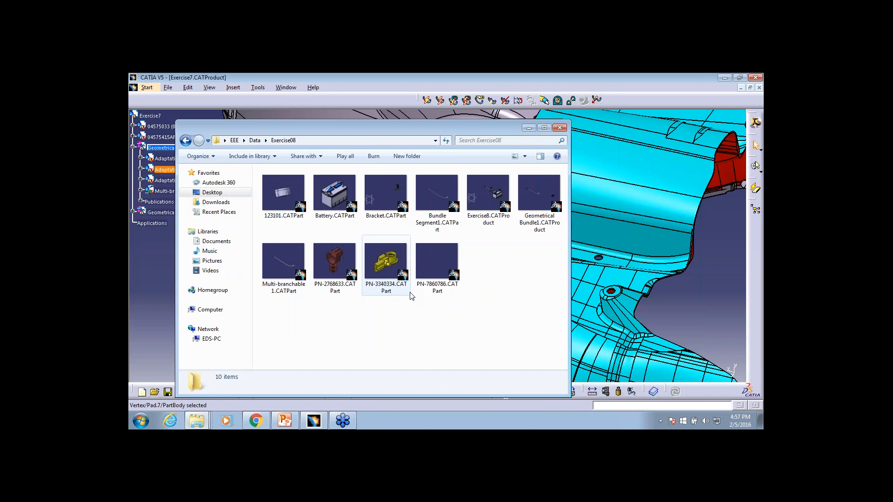
Switch to Windows Explorer and examine the contents of the Exercise14 and Exercise13 folders in EEE\Data
key("BackSpace")
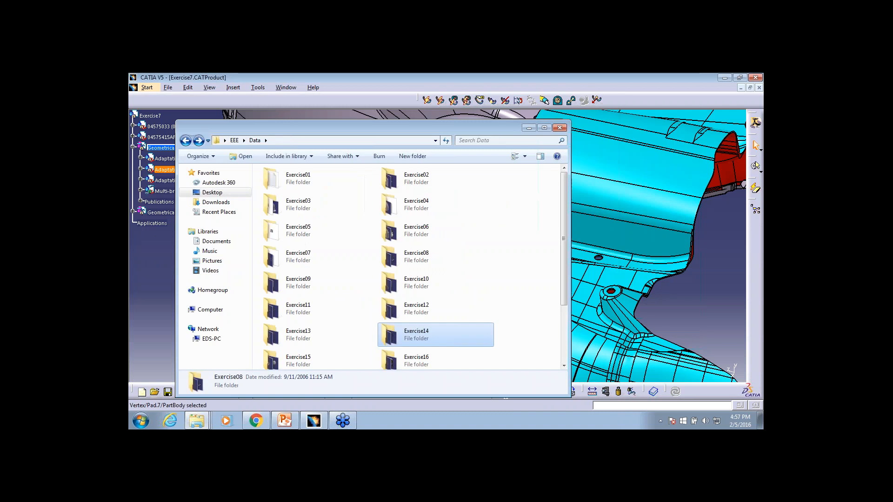
double_click(417, 334)
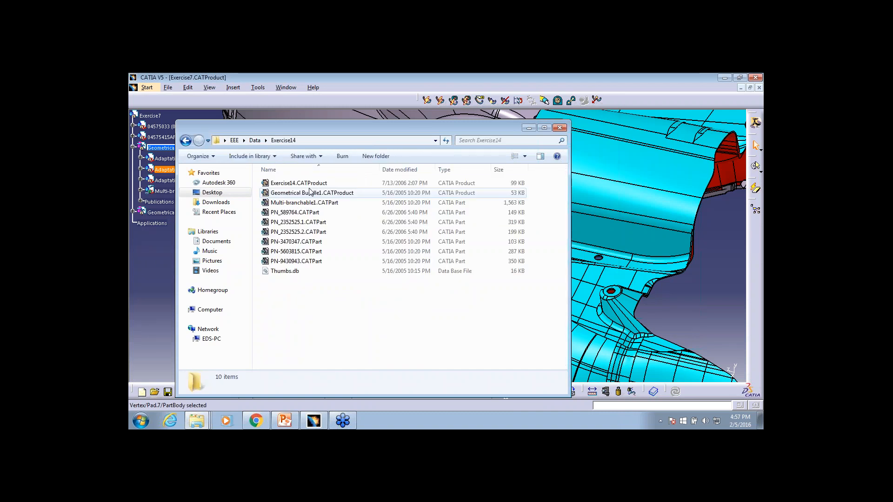
key("BackSpace")
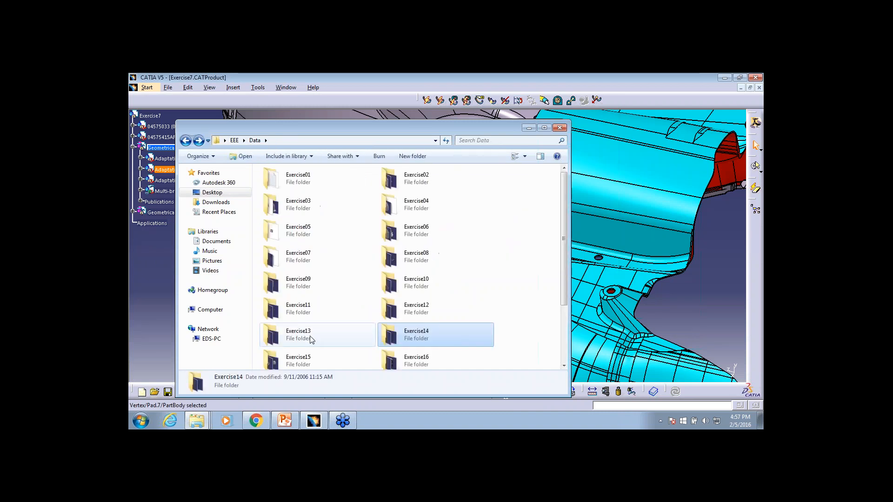
left_click(310, 335)
double_click(310, 335)
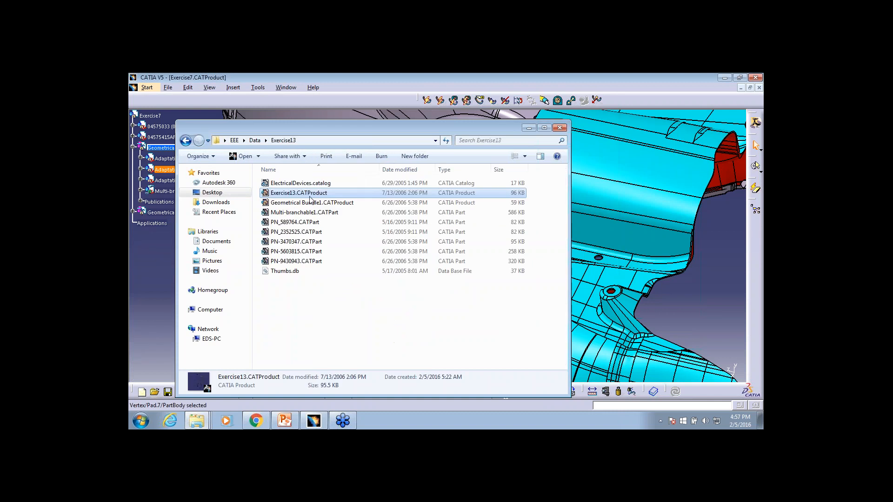
key("BackSpace")
scroll(372, 310, "down", 2)
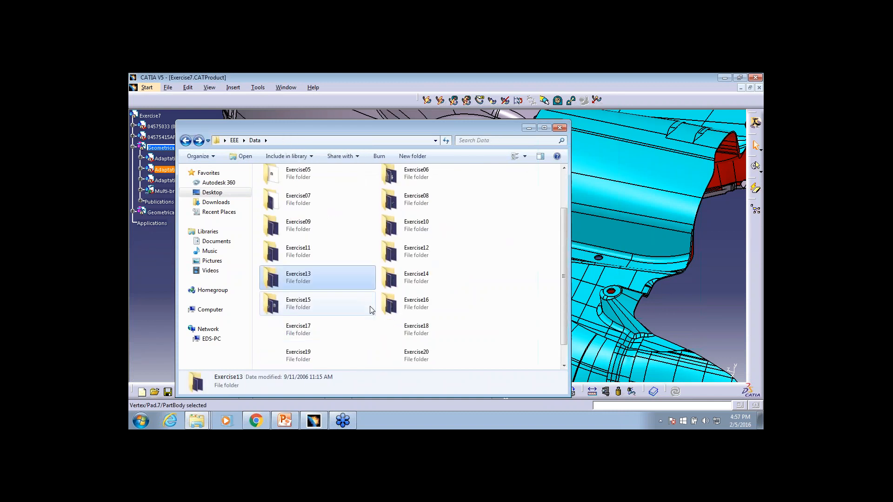
Examine the files in the Exercise15 folder and its cgr subfolder
double_click(372, 310)
scroll(337, 249, "down", 1)
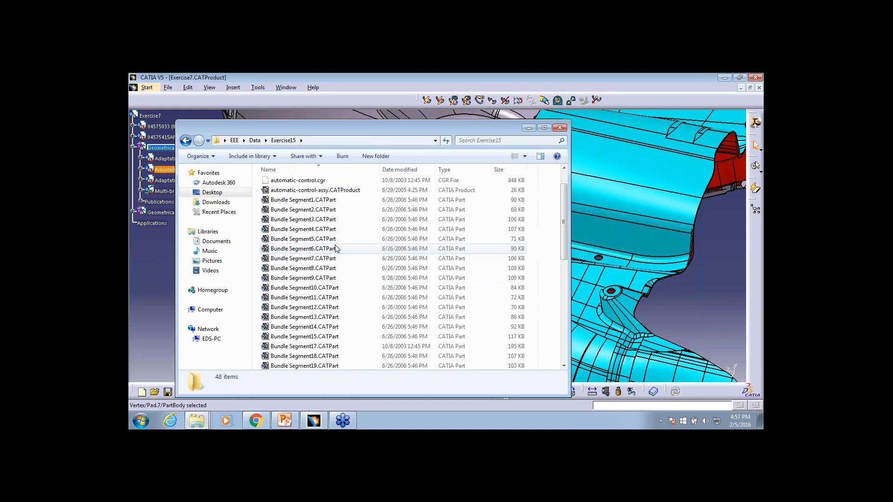
scroll(336, 249, "up", 1)
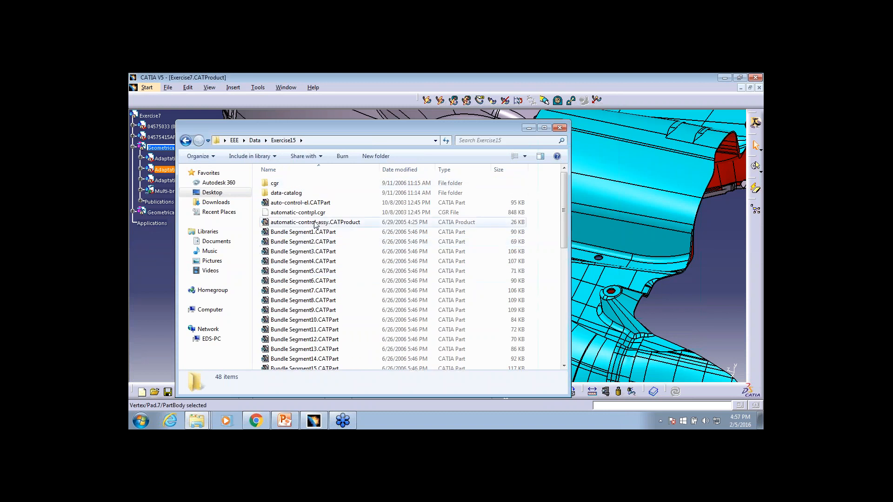
scroll(346, 233, "down", 6)
scroll(349, 284, "down", 4)
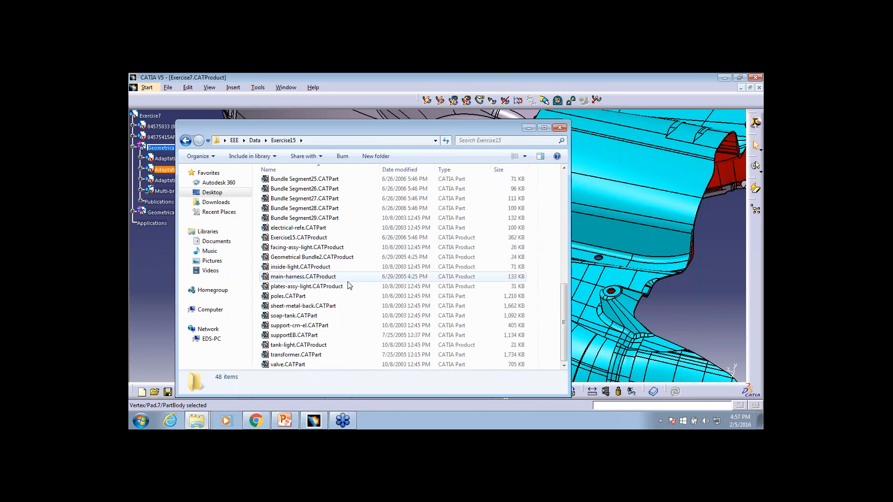
scroll(349, 284, "up", 9)
left_click(286, 182)
double_click(286, 183)
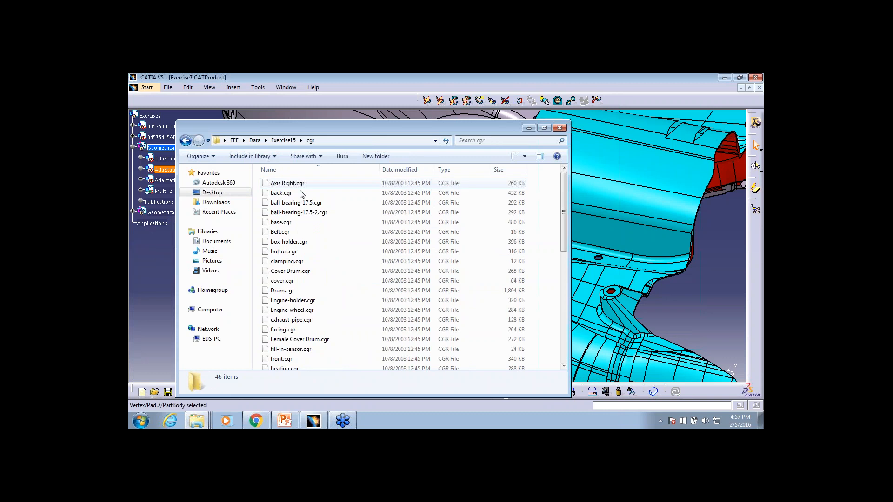
left_click(186, 140)
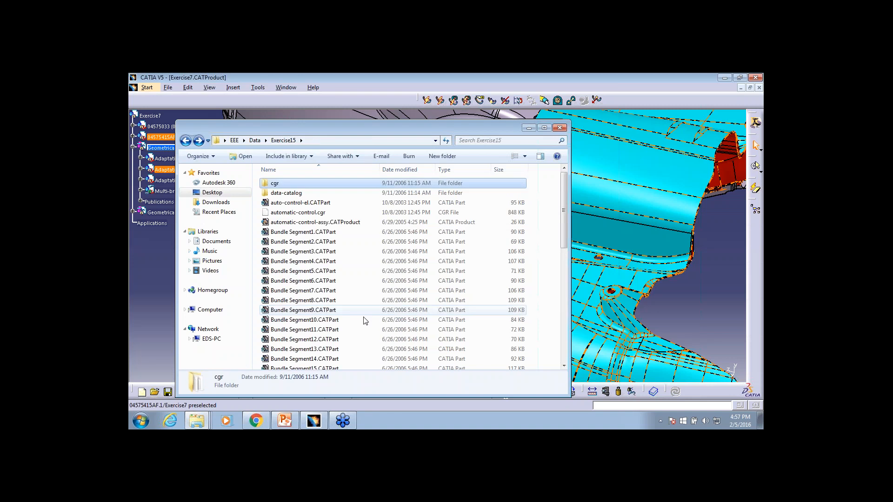
scroll(322, 252, "down", 10)
left_click(186, 140)
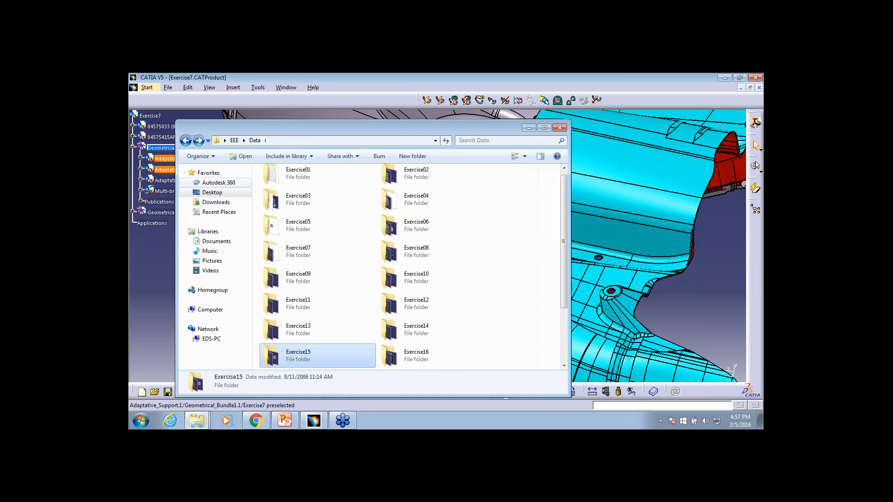
Check the Exercise16 folder, and open EHI-EXOonCGR.CATProduct from the cgr folder of Exercise17 in CATIA
scroll(479, 312, "down", 2)
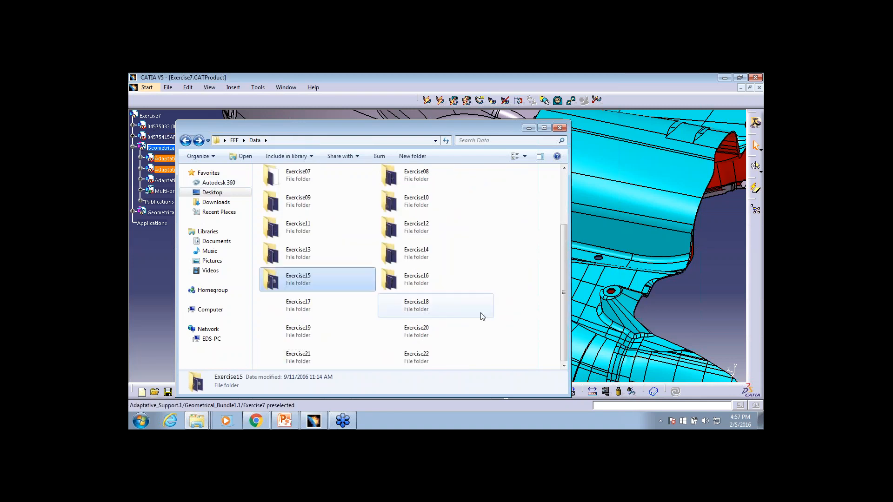
double_click(447, 285)
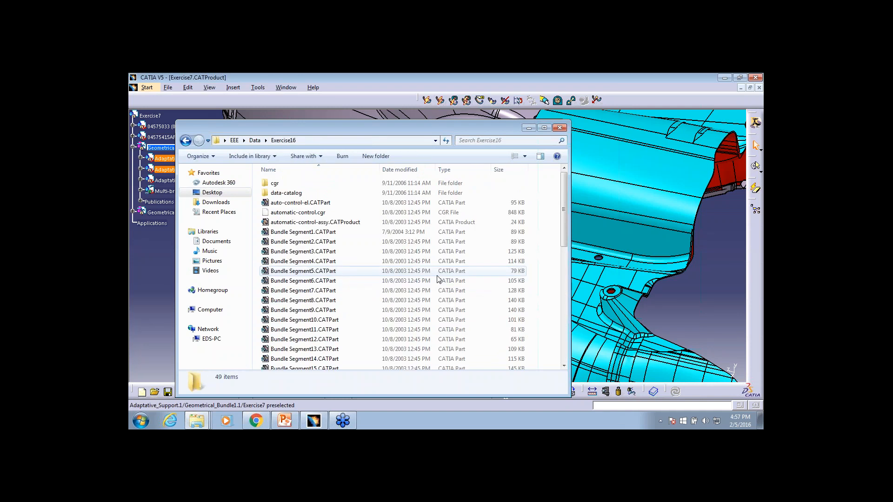
scroll(437, 276, "down", 10)
left_click(185, 140)
double_click(309, 305)
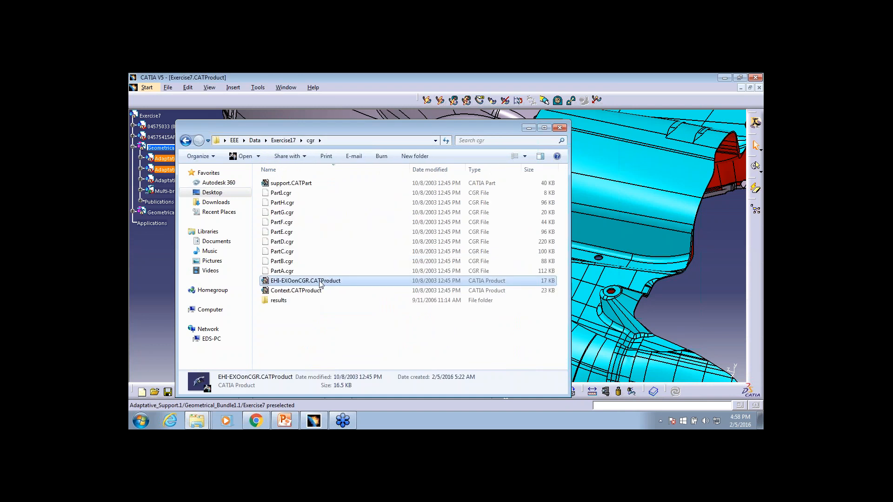
double_click(306, 281)
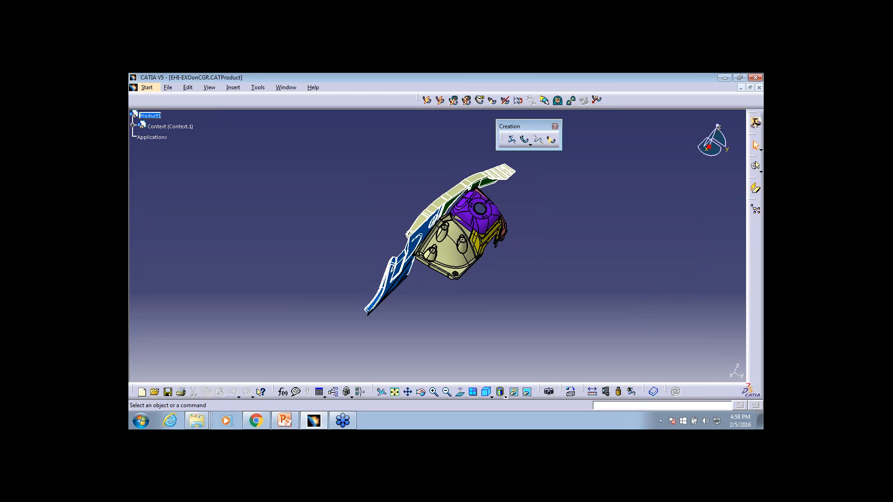
Try to create a bundle segment directly in the root Product1 of the cgr assembly
middle_click_drag(417, 261, 467, 263)
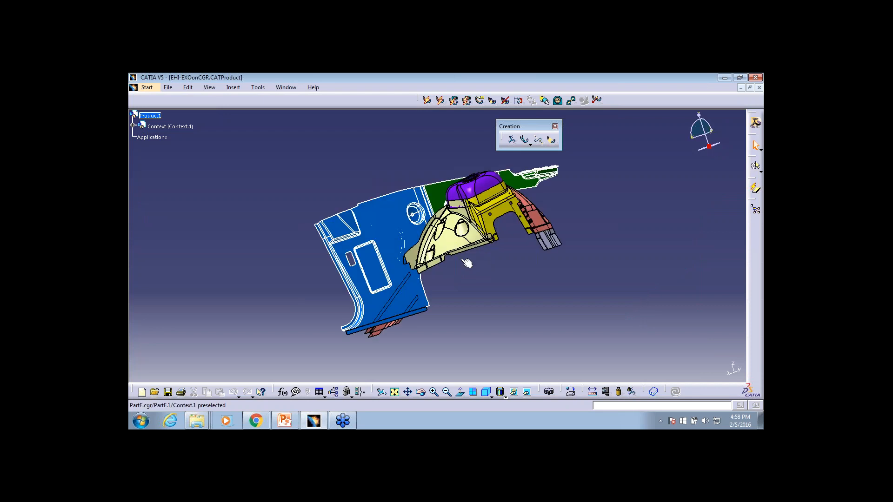
middle_click_drag(467, 263, 466, 223, "ctrl")
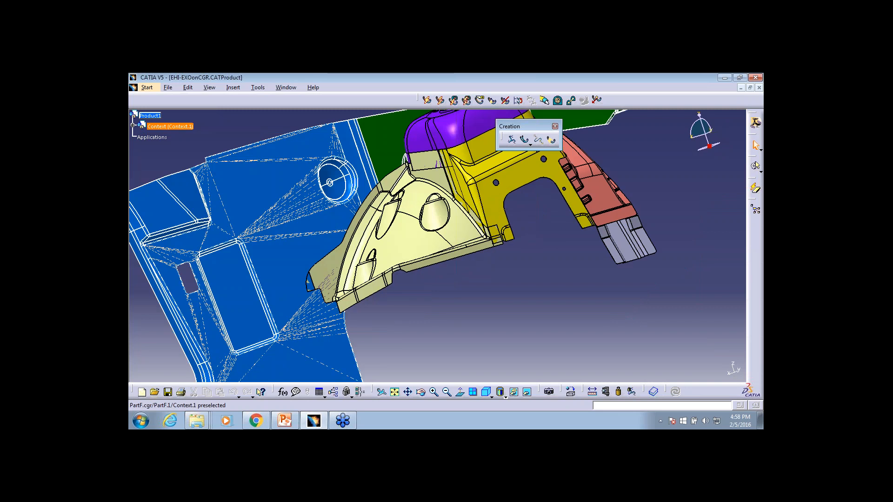
middle_click_drag(466, 224, 245, 273)
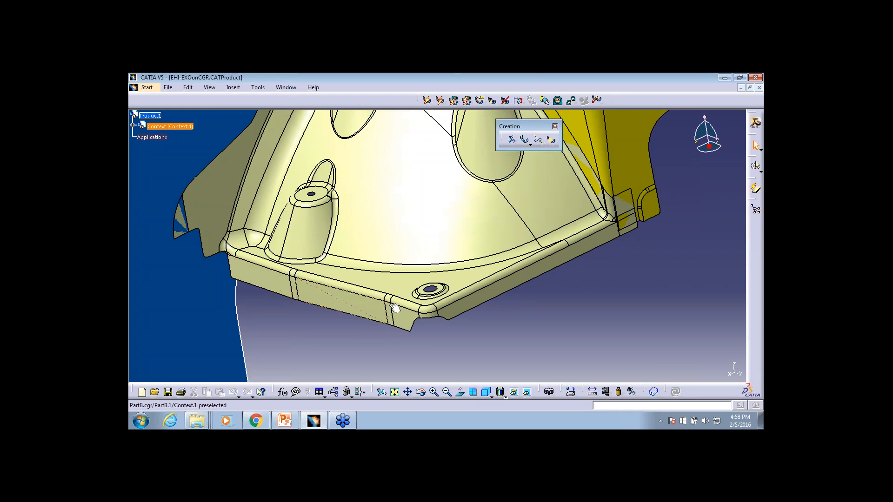
left_click(524, 138)
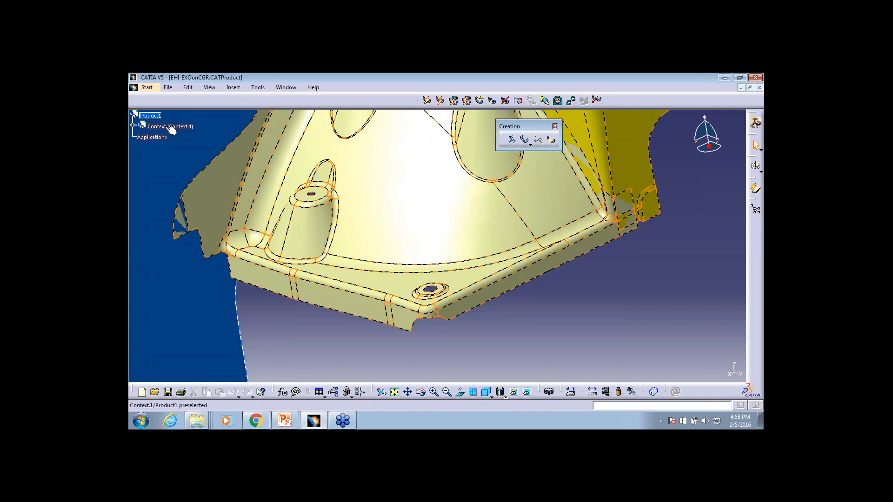
left_click(524, 140)
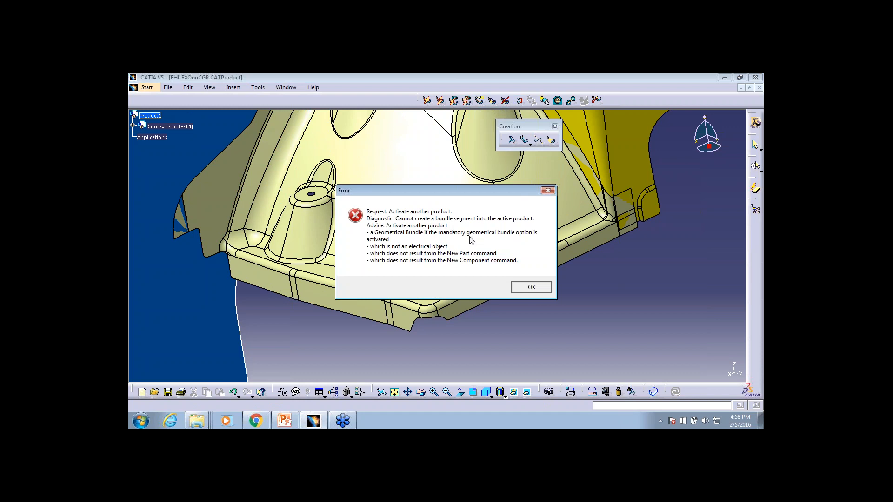
left_click(524, 289)
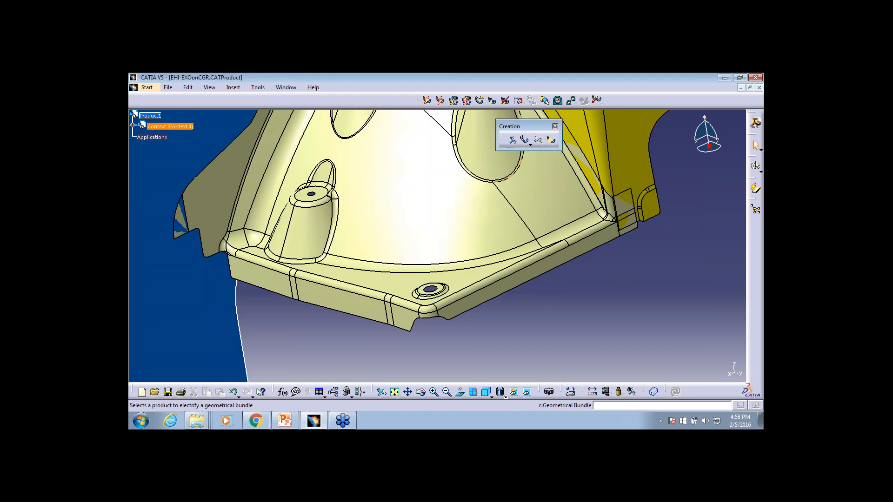
Activate the Context product and define it as a geometrical bundle
double_click(168, 125)
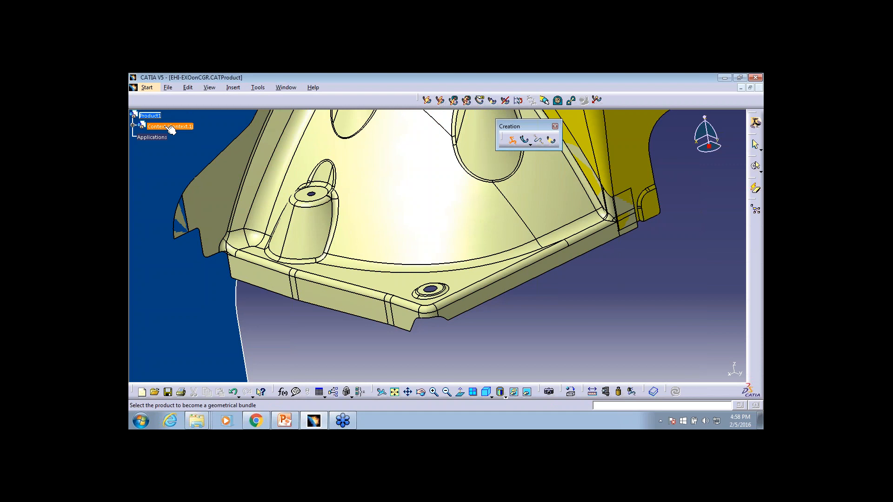
left_click(170, 127)
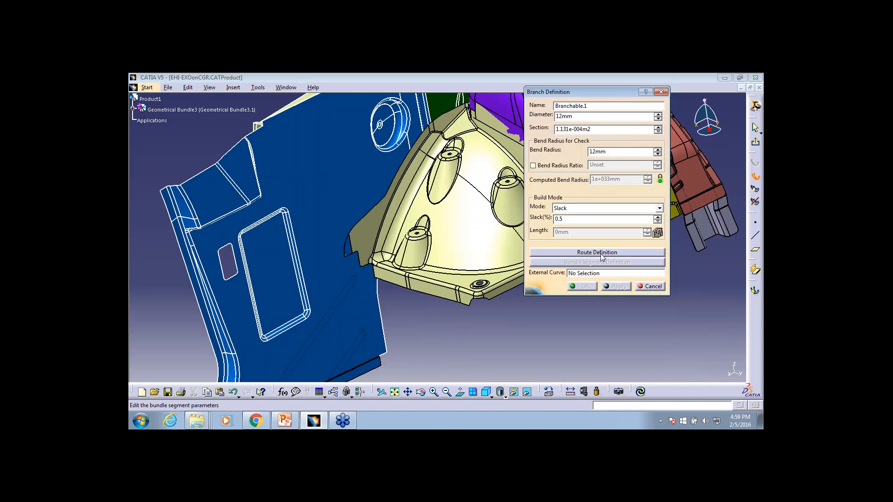
Define the route of Branchable.1 through a series of surface points along the outer flange of the cream-coloured part
left_click(600, 253)
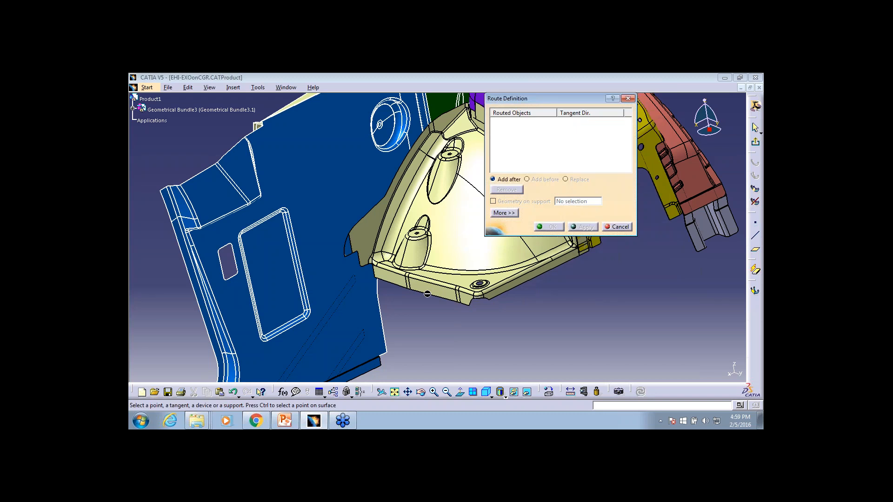
middle_click_drag(427, 294, 427, 233, "ctrl")
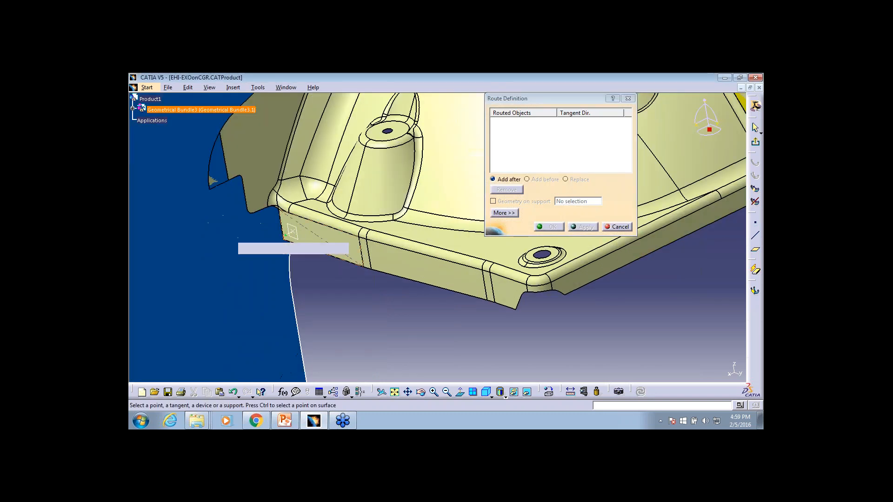
left_click(291, 232, "ctrl")
left_click(365, 255)
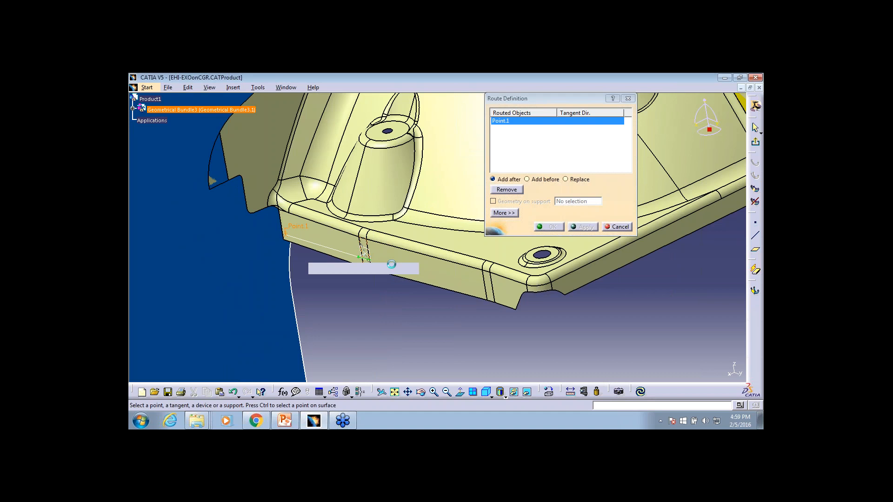
left_click(464, 285)
left_click(537, 291)
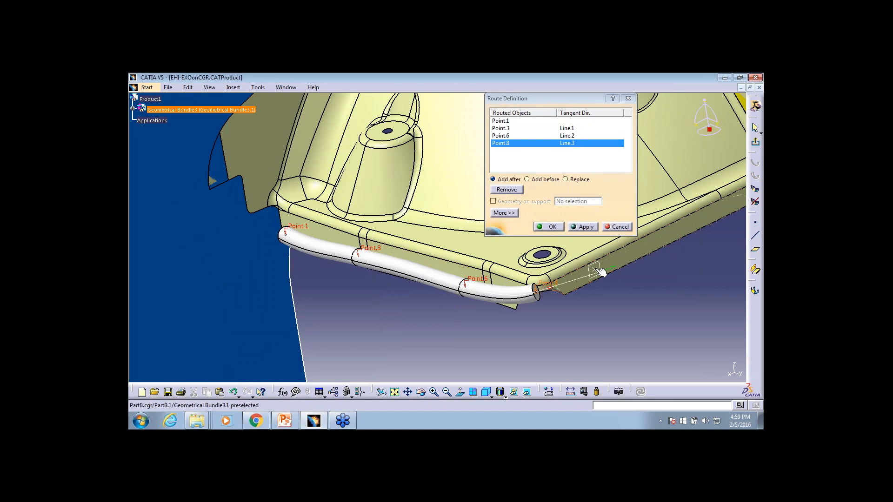
left_click(608, 264)
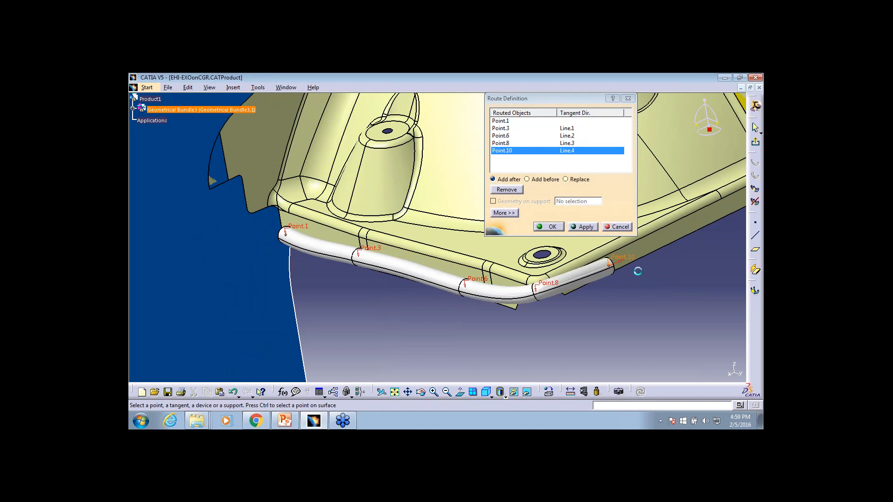
middle_click_drag(634, 286, 634, 289)
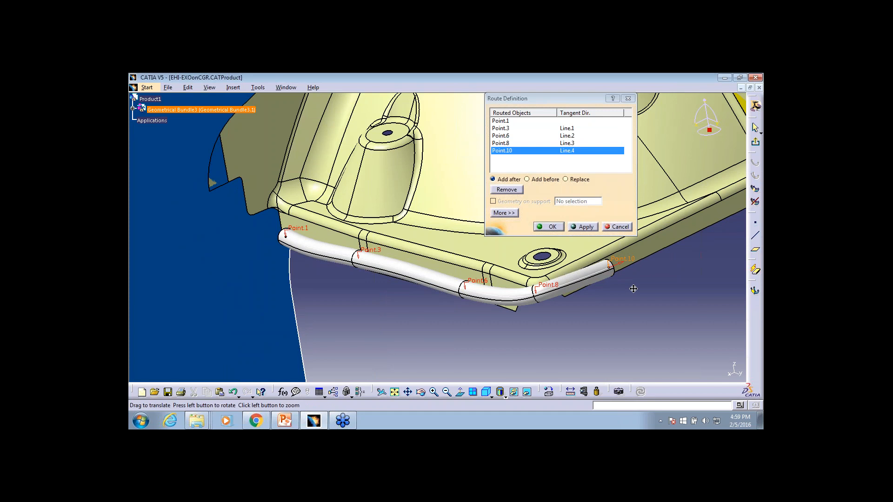
middle_click_drag(633, 288, 532, 314)
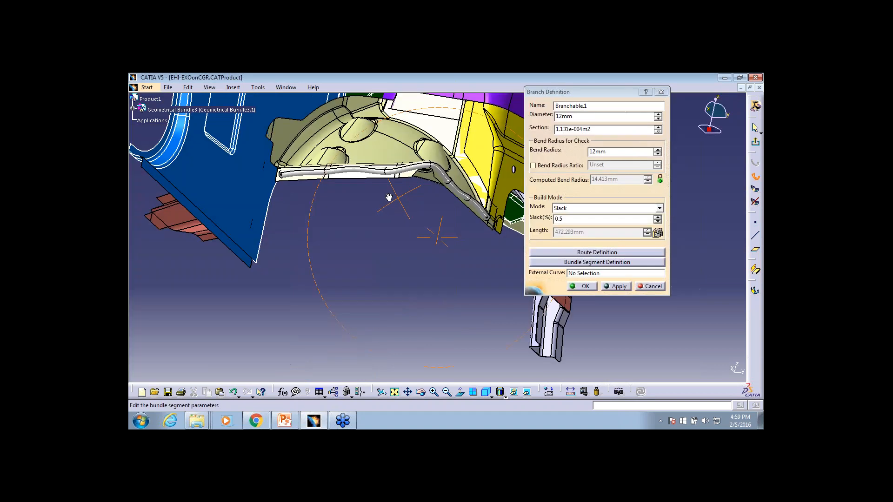
Set the slack of Branchable.1 to 0% in Slack mode and apply it to the branch
middle_click_drag(388, 196, 384, 249)
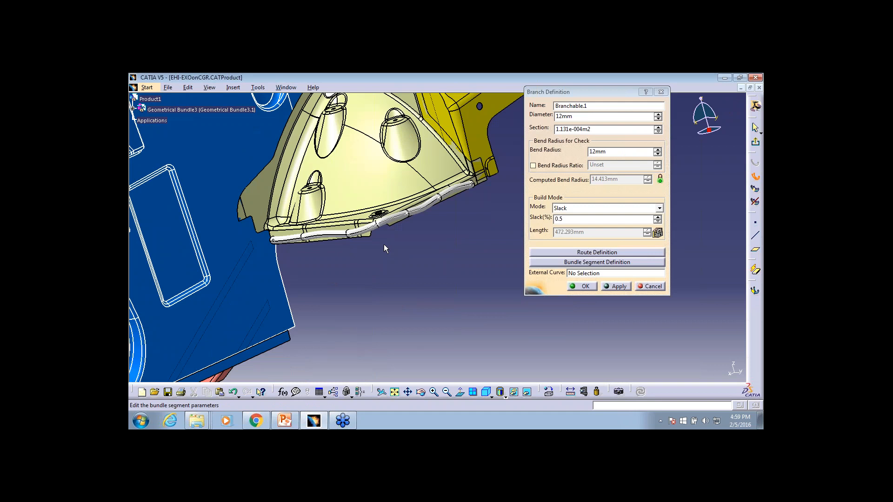
middle_click_drag(443, 265, 443, 273)
middle_click_drag(443, 273, 444, 277)
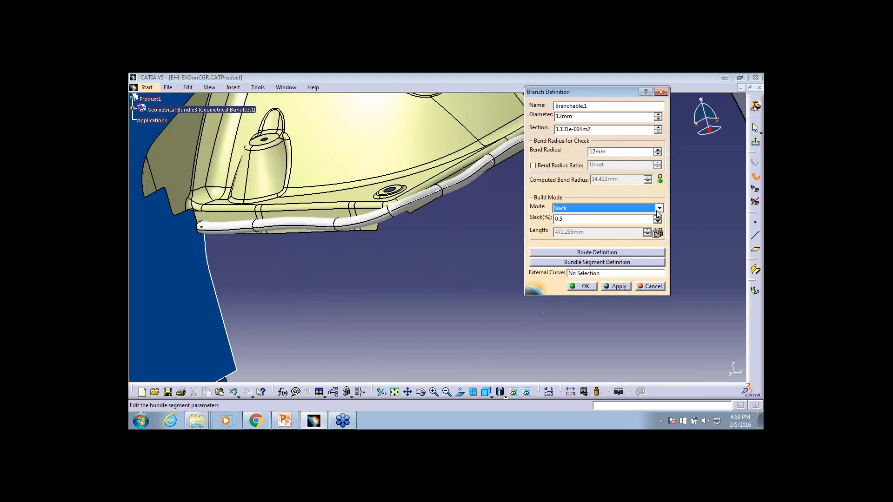
type("0")
left_click(615, 286)
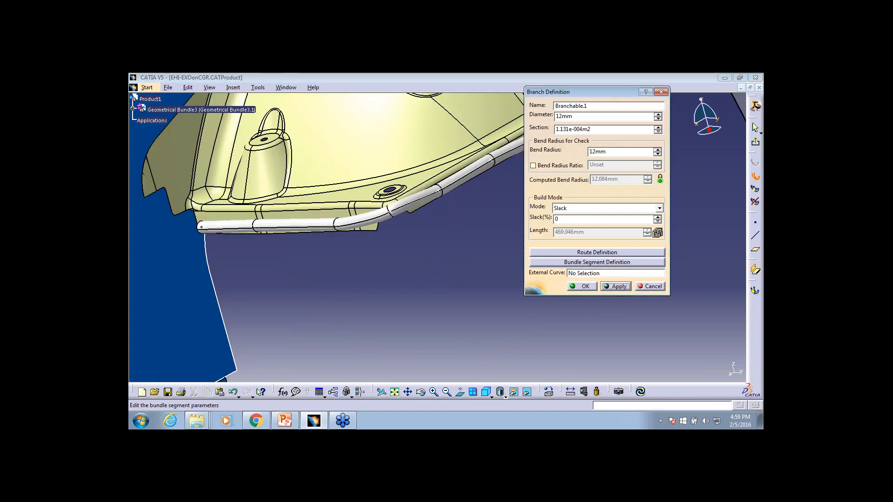
Reopen the branch's route definition and add a surface point on the flange after Point.3
middle_click_drag(461, 262, 397, 161)
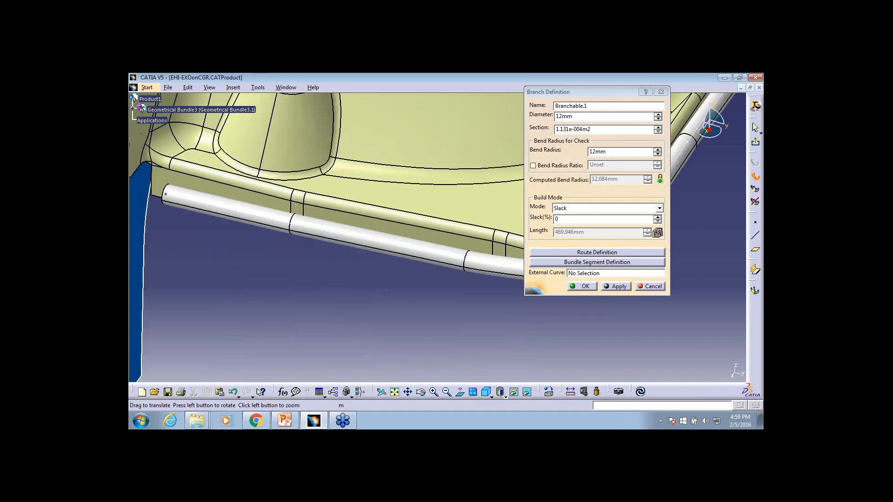
middle_click_drag(534, 255, 380, 255)
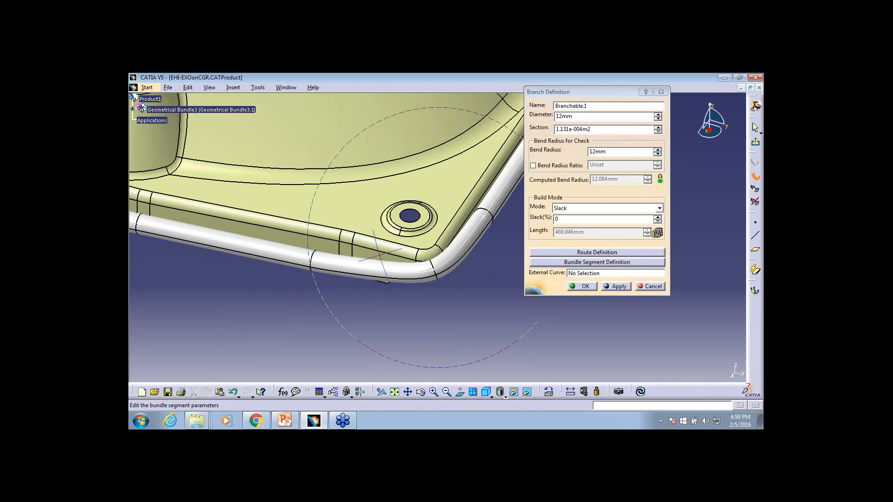
middle_click_drag(380, 255, 381, 281)
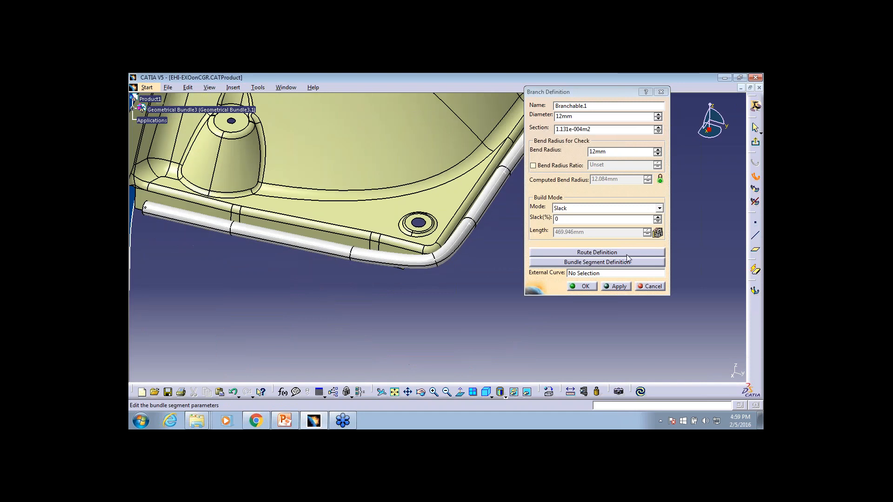
left_click(624, 252)
left_click(624, 253)
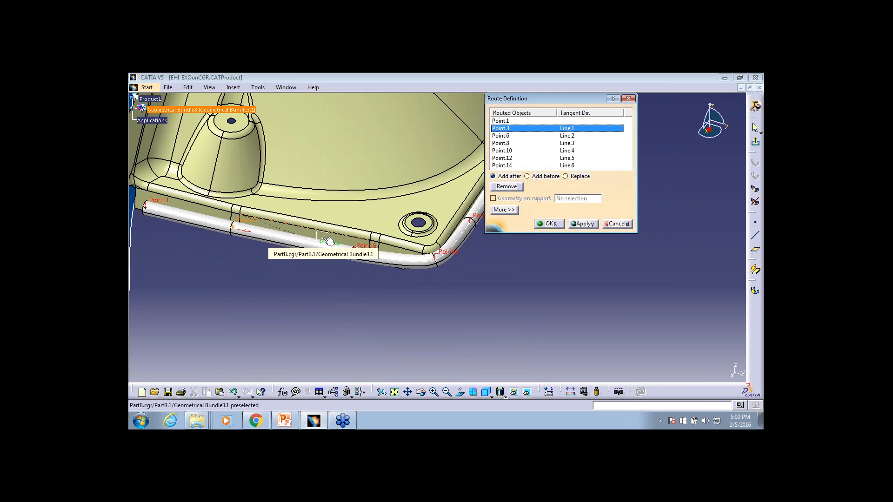
left_click(325, 238)
left_click(327, 239)
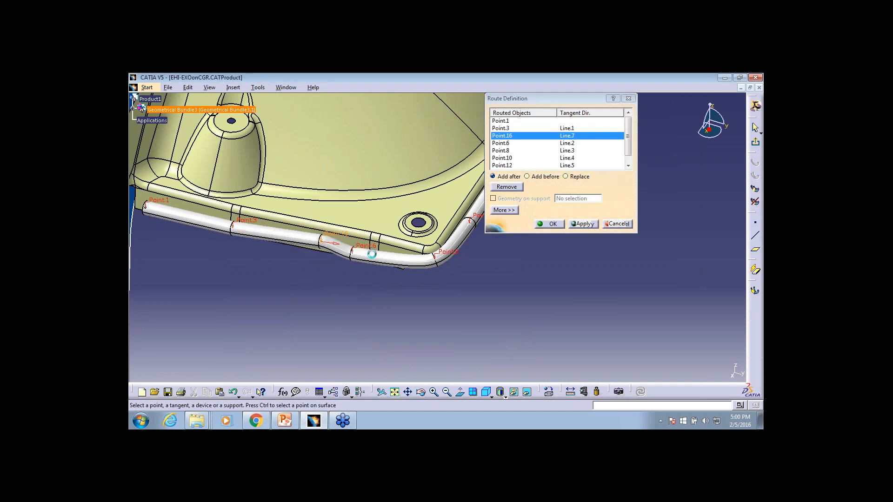
Remove Point.6 from the route and expand the route's tangent, slack and offset management options
middle_click_drag(371, 254, 527, 150)
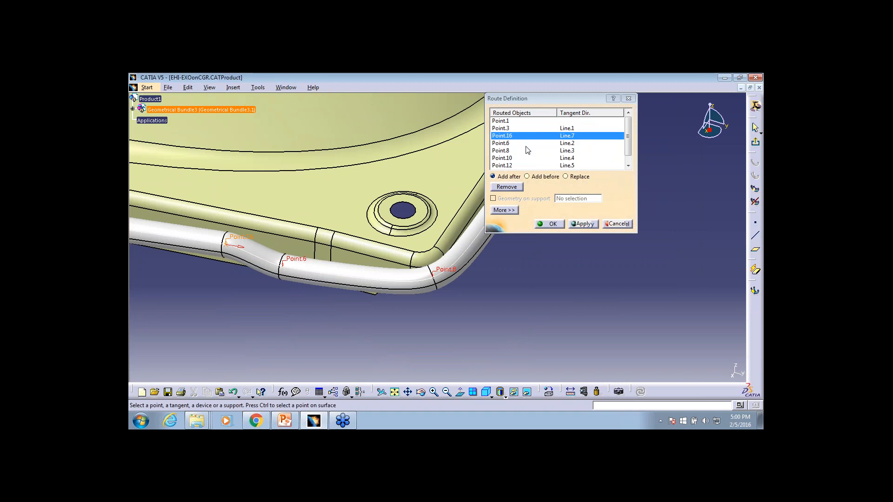
left_click(526, 145)
left_click(509, 188)
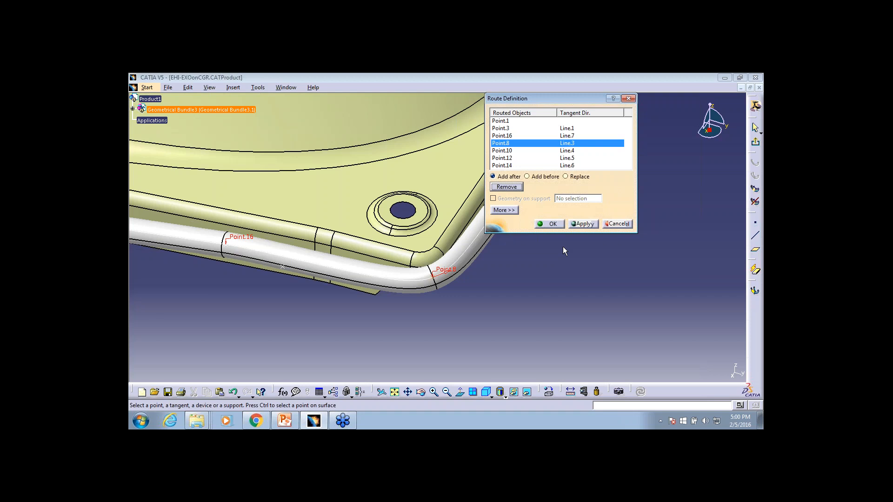
left_click(504, 210)
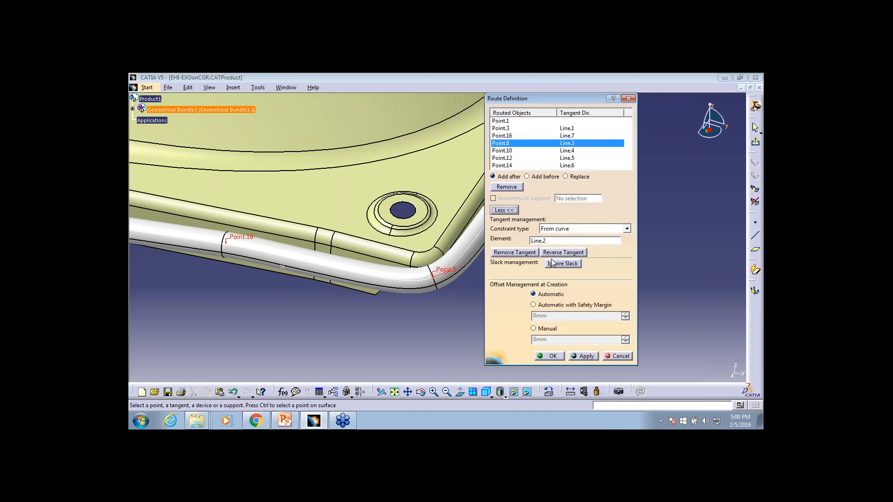